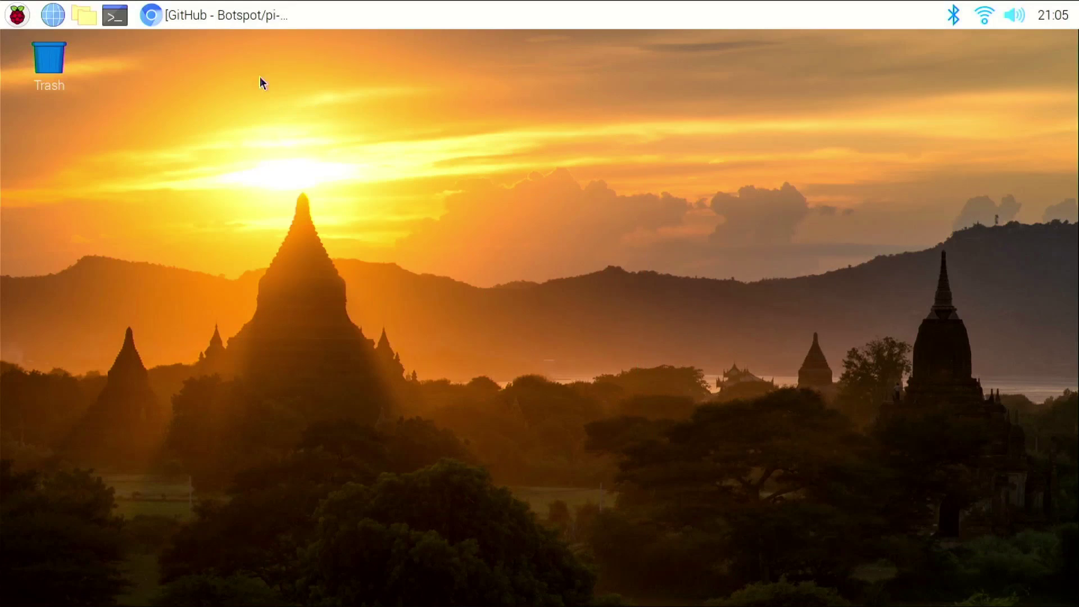
- Copy the wget install command under 'To install Pi-Apps' on the GitHub pi-apps README
{"action": "left_click", "coordinate": [219, 11]}
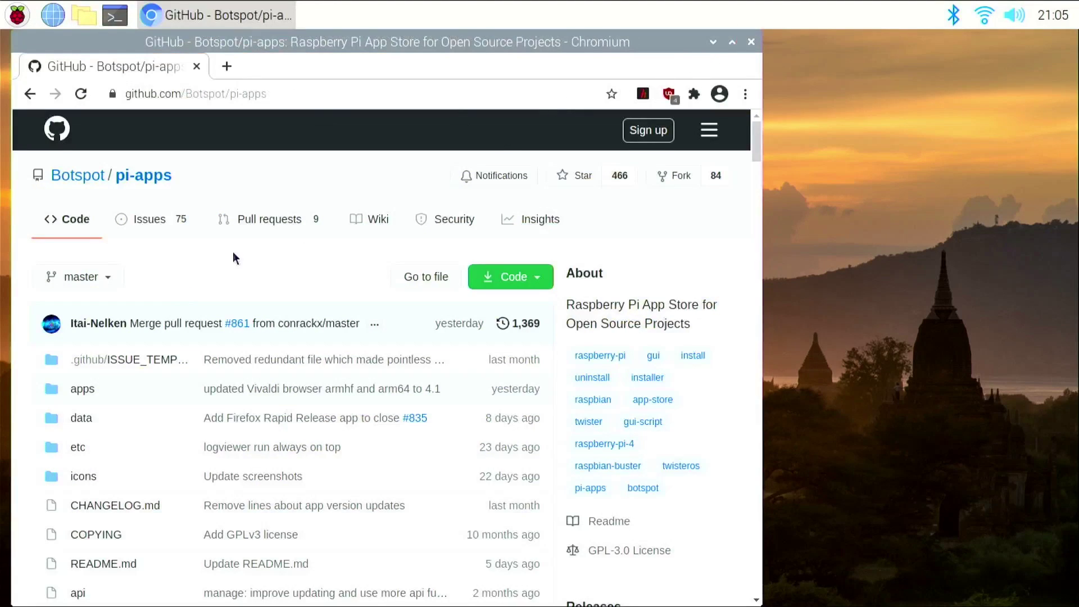
{"action": "scroll", "coordinate": [233, 252], "scroll_direction": "down", "scroll_amount": 15}
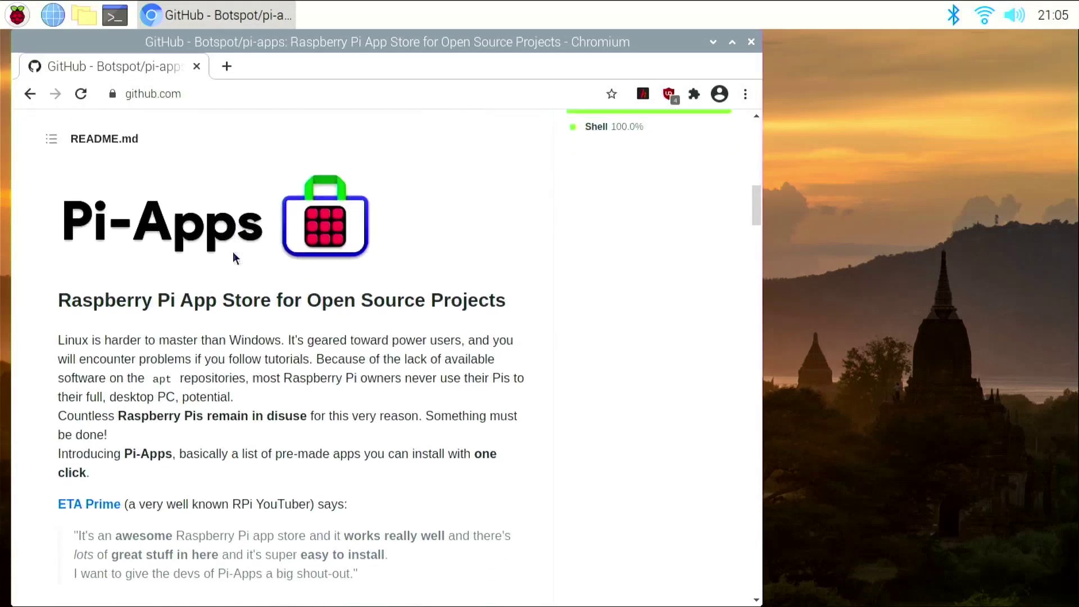
{"action": "scroll", "coordinate": [233, 251], "scroll_direction": "down", "scroll_amount": 7}
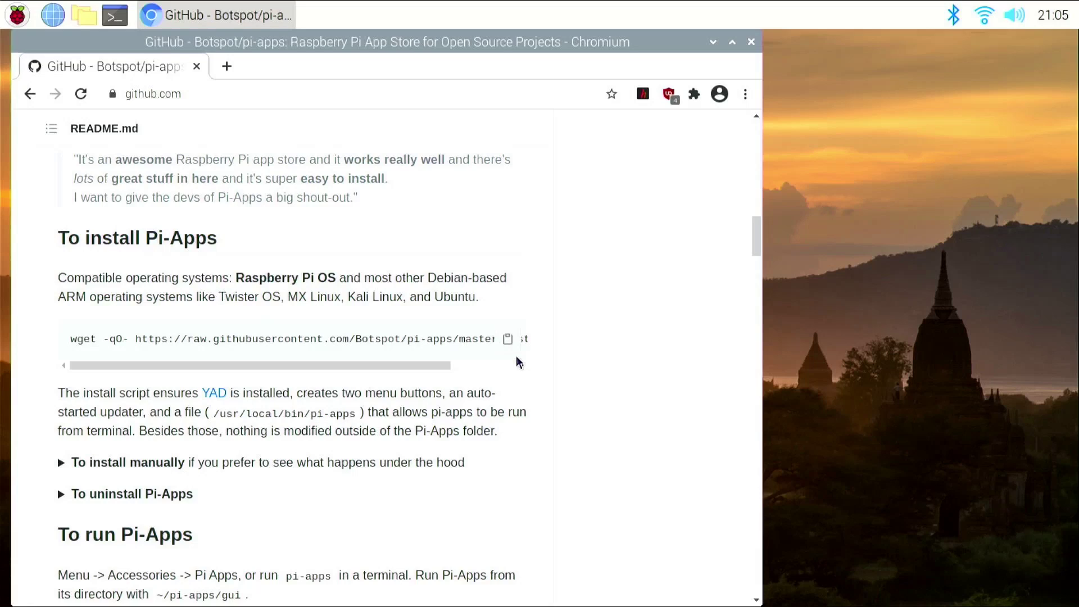
{"action": "left_click", "coordinate": [511, 345]}
- Paste the pi-apps wget command into a new LXTerminal and run it until installation completes
{"action": "left_click", "coordinate": [116, 19]}
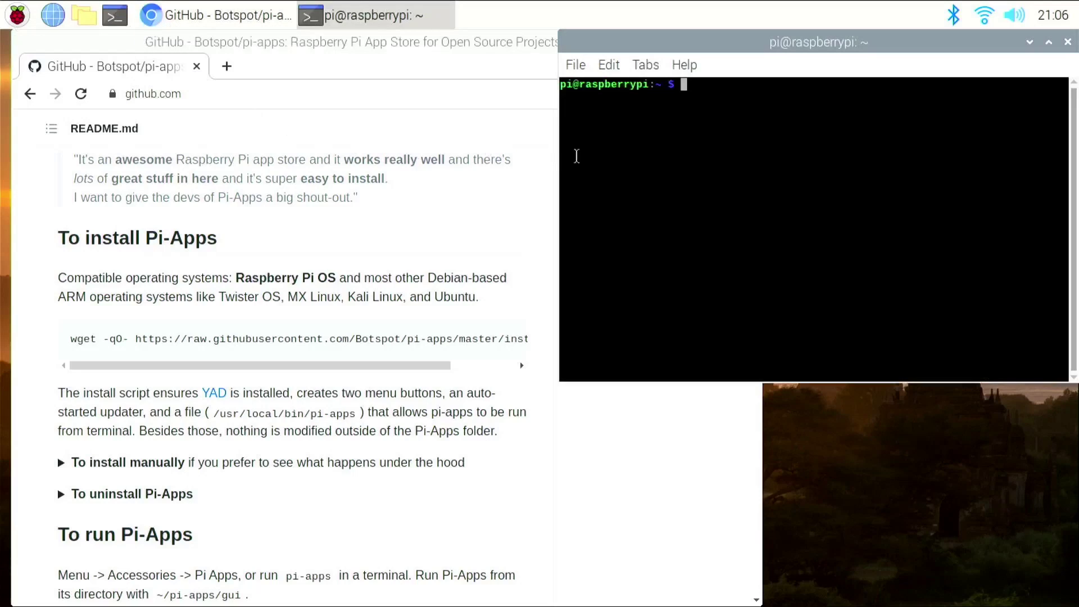
{"action": "right_click", "coordinate": [698, 142]}
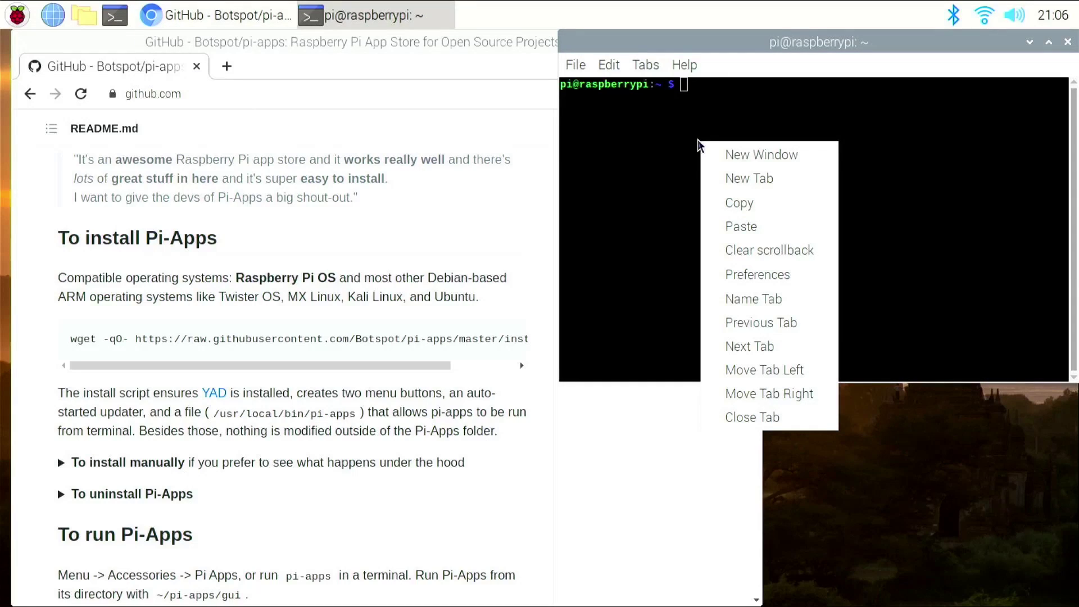
{"action": "left_click", "coordinate": [738, 235]}
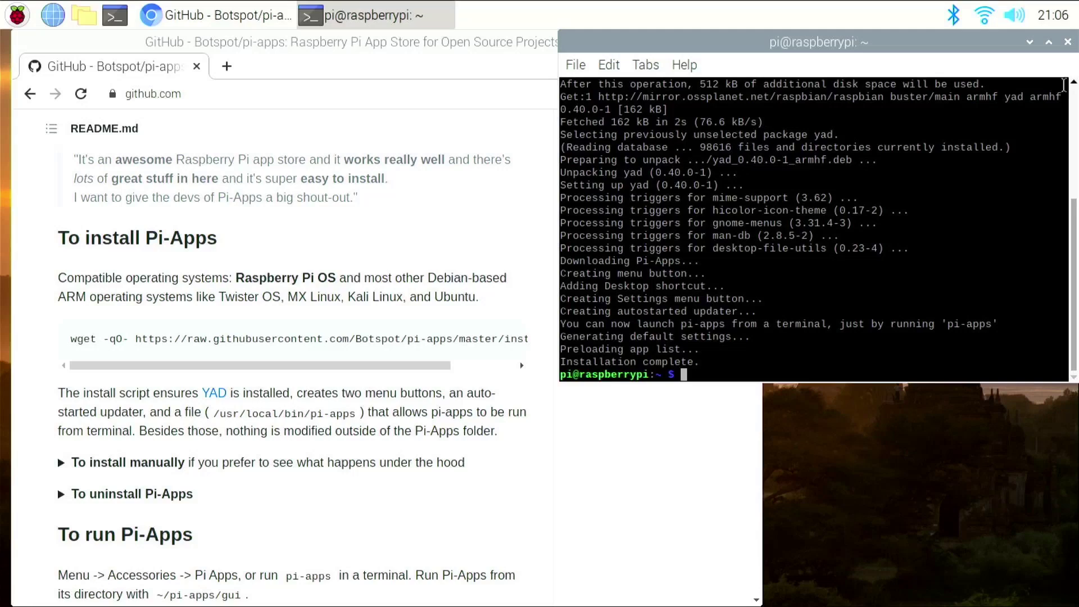
- Close the terminal and GitHub browser, then launch Pi-Apps from Menu > Accessories
{"action": "left_click", "coordinate": [1065, 45]}
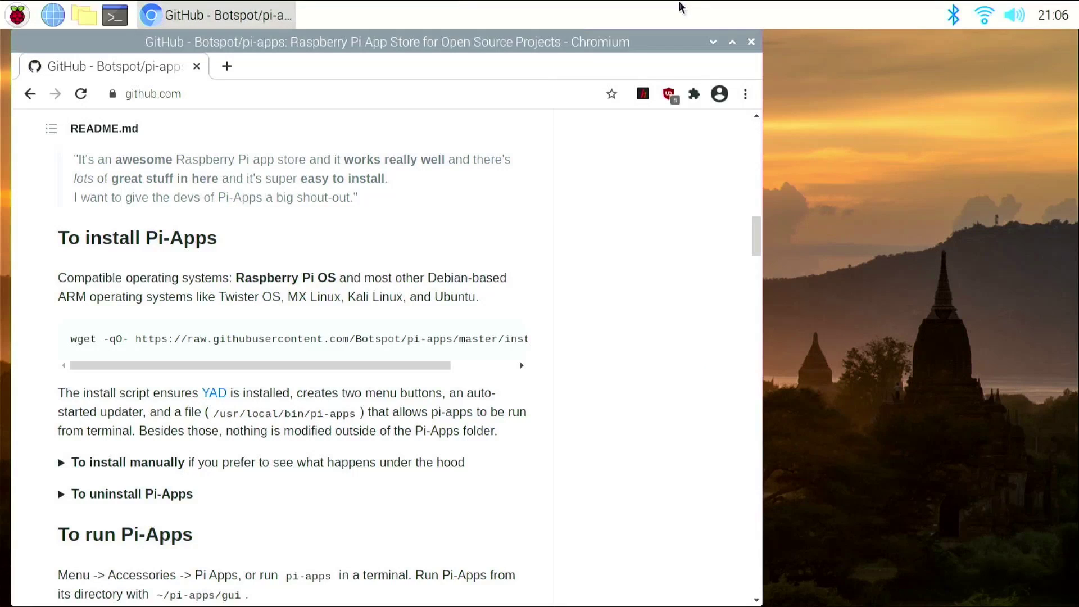
{"action": "left_click", "coordinate": [751, 43]}
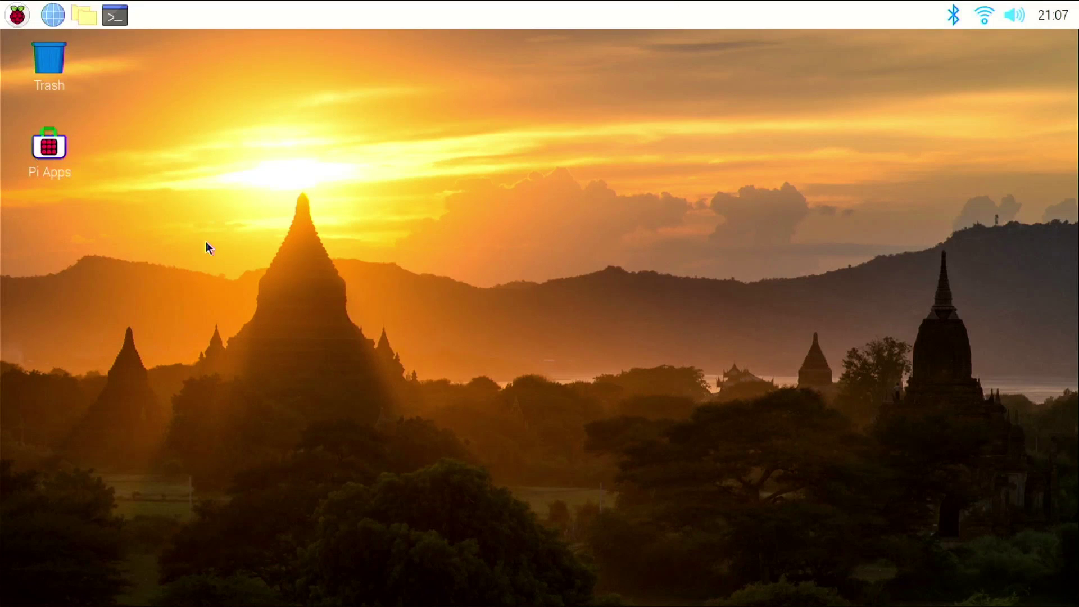
{"action": "left_click", "coordinate": [3, 5]}
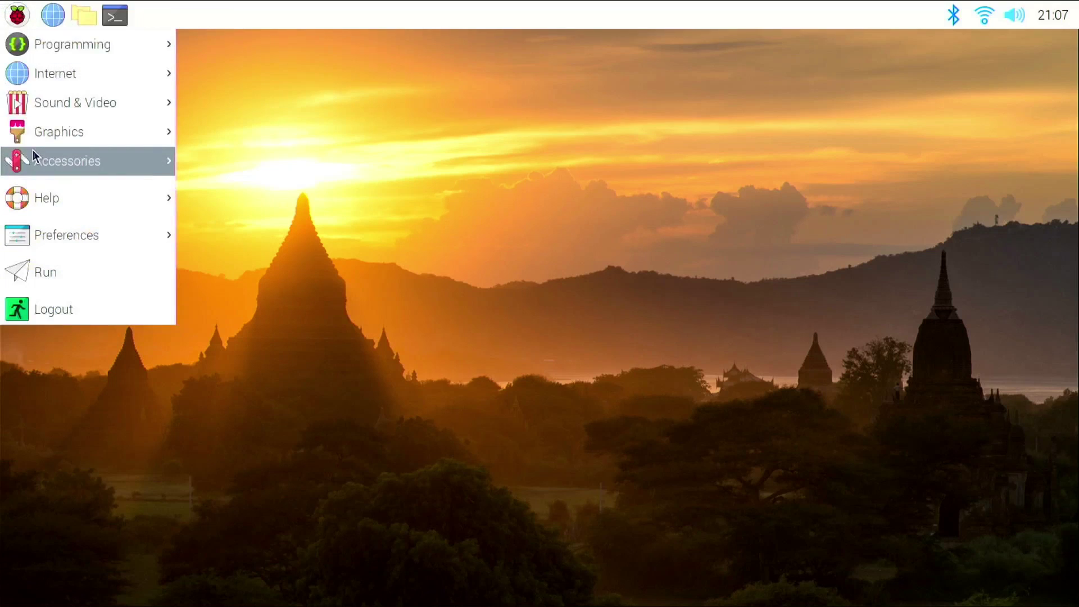
{"action": "mouse_move", "coordinate": [86, 160]}
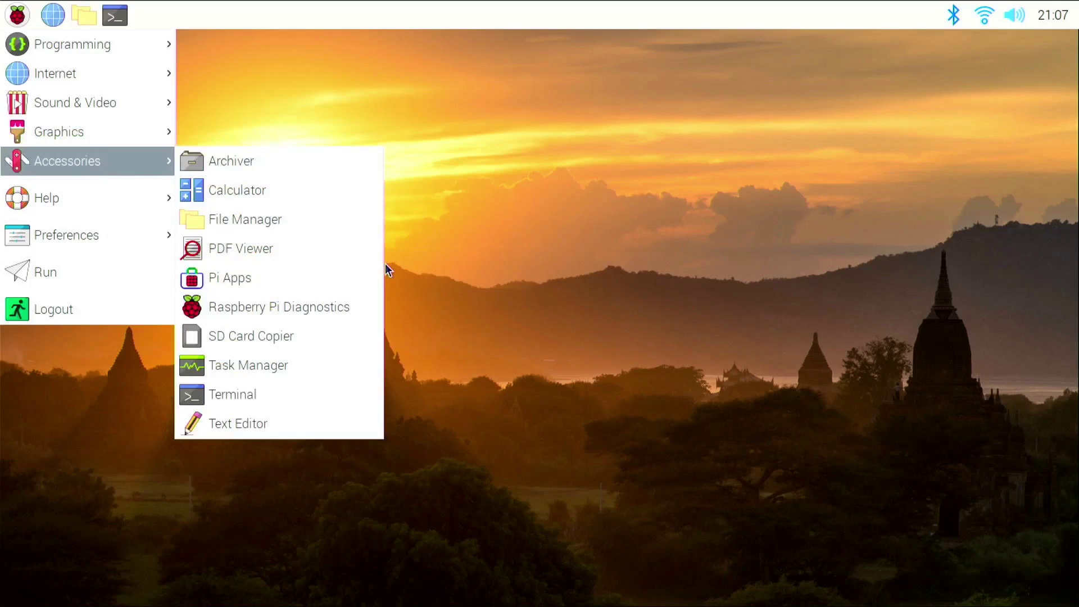
{"action": "left_click", "coordinate": [352, 270]}
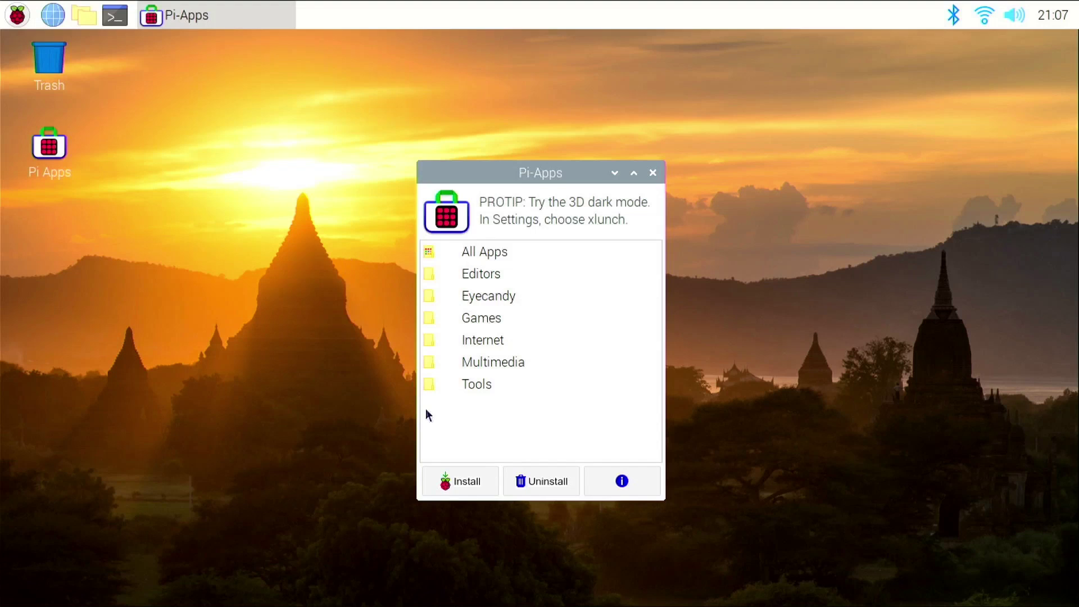
- Install Scrcpy from the Pi-Apps Tools category and close the finished installer
{"action": "double_click", "coordinate": [486, 383]}
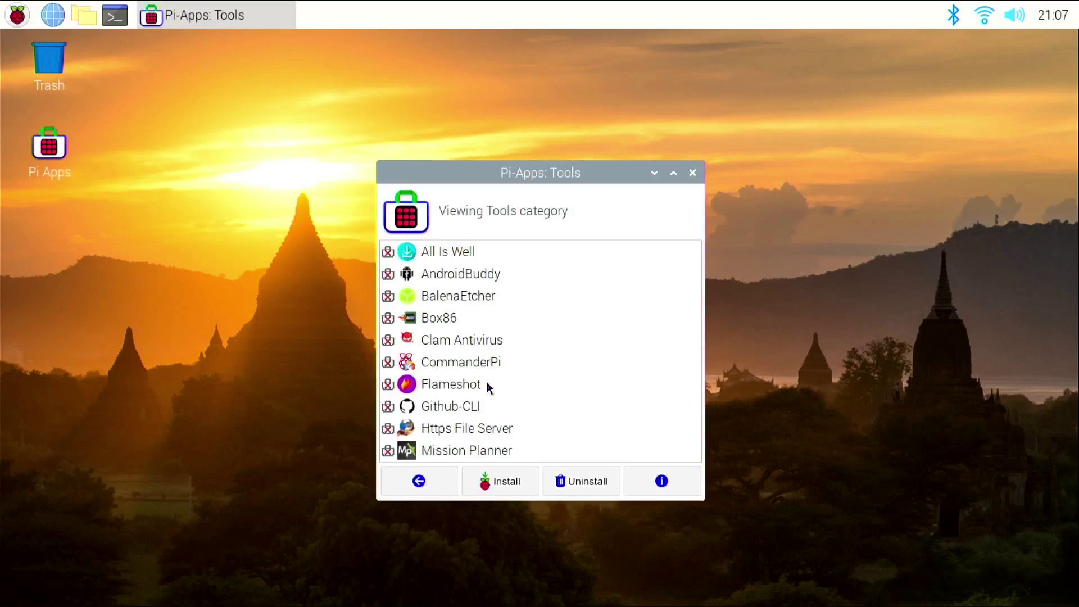
{"action": "scroll", "coordinate": [484, 316], "scroll_direction": "down", "scroll_amount": 6}
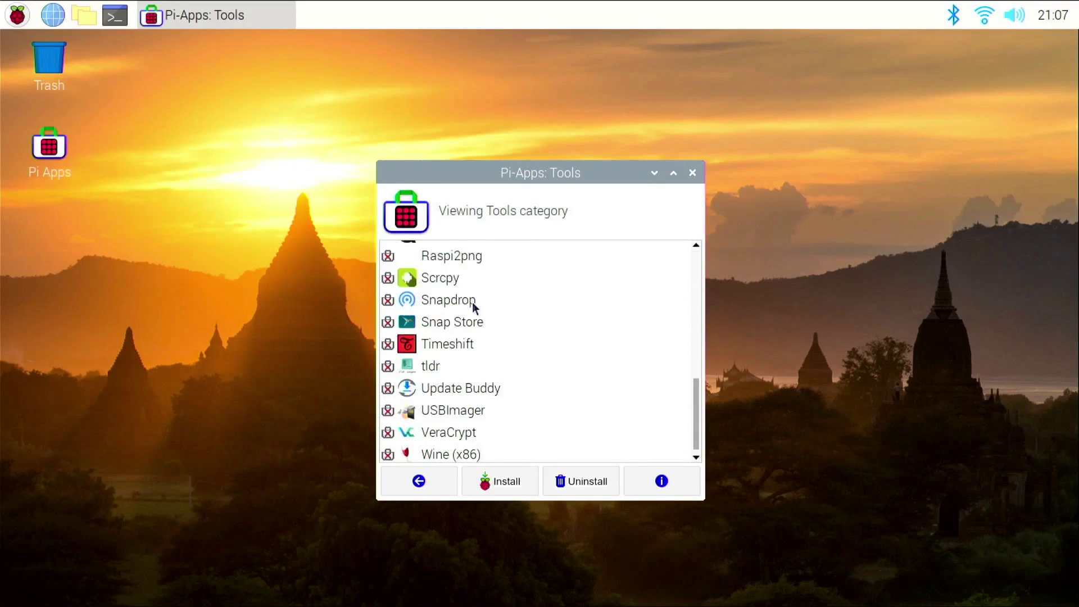
{"action": "left_click", "coordinate": [466, 283]}
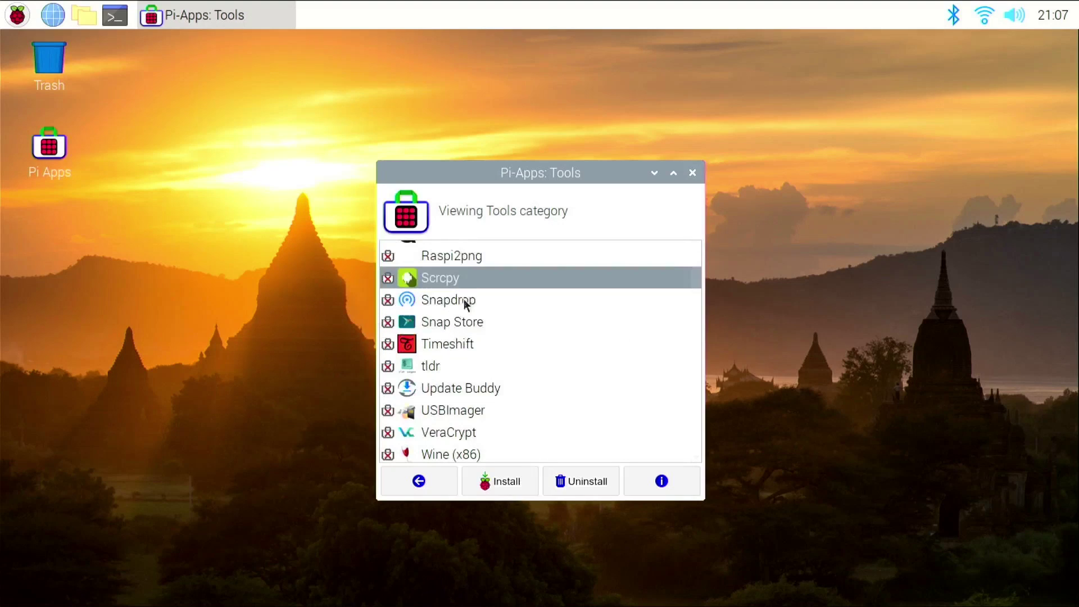
{"action": "left_click", "coordinate": [492, 486]}
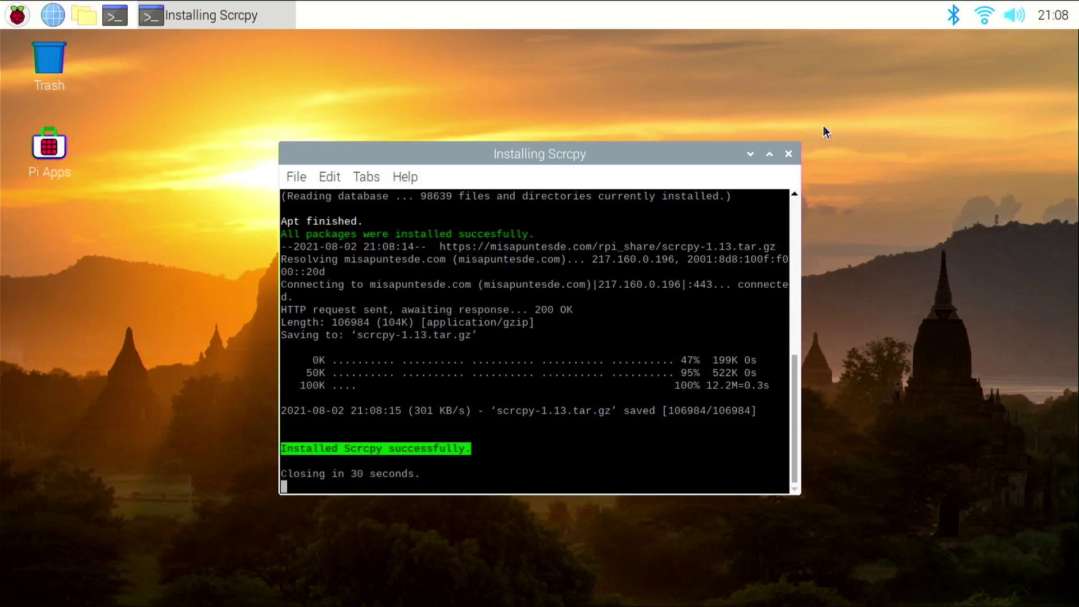
{"action": "left_click", "coordinate": [788, 154]}
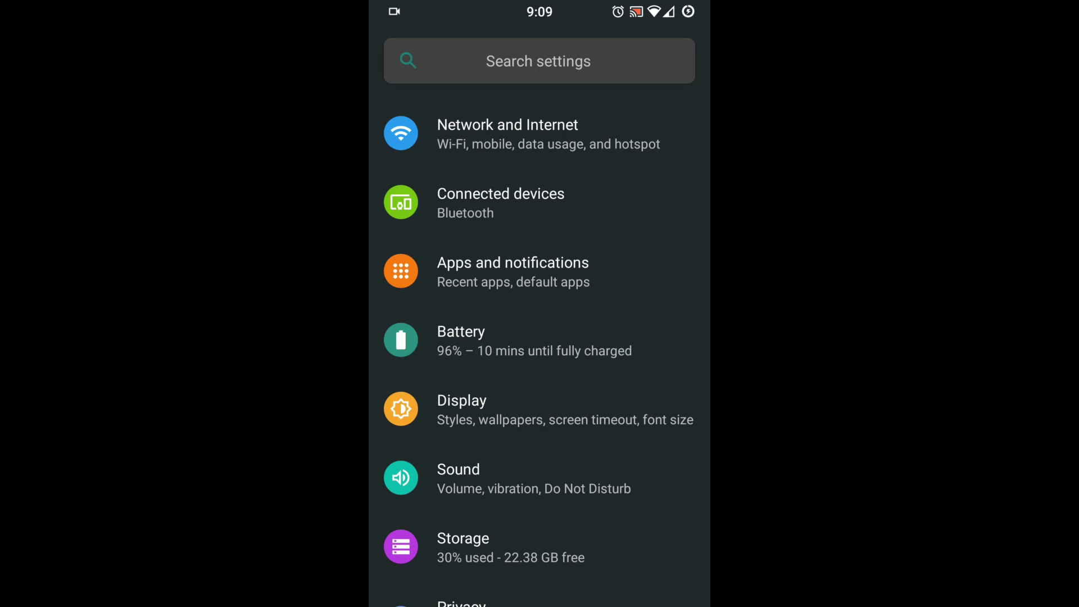
- Tap Build number in About phone repeatedly until development settings are enabled
{"action": "scroll", "coordinate": [540, 337], "scroll_direction": "down", "scroll_amount": 10}
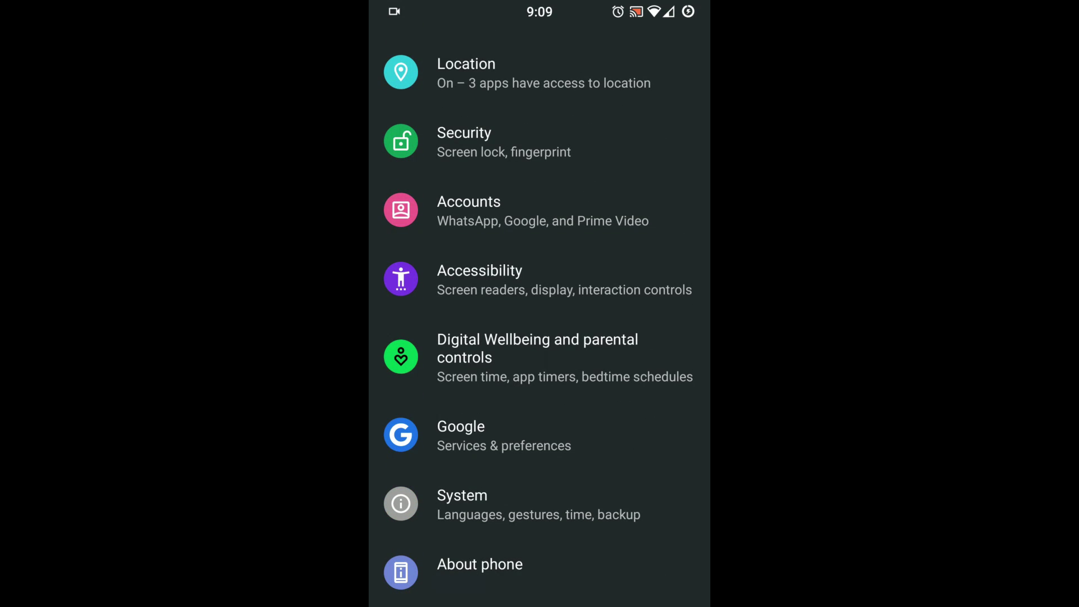
{"action": "left_click", "coordinate": [541, 572]}
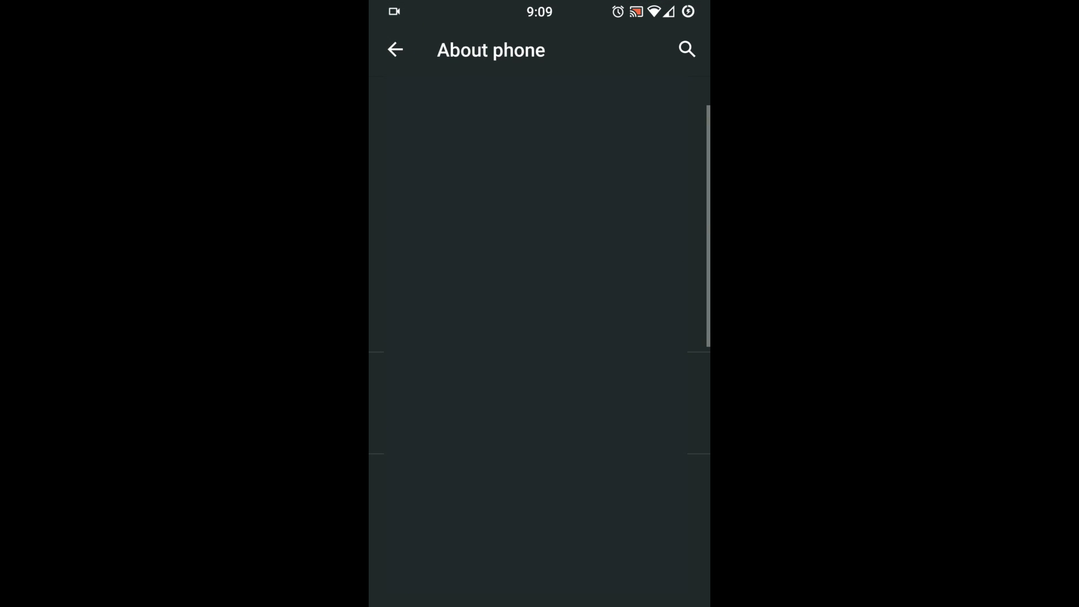
{"action": "scroll", "coordinate": [540, 338], "scroll_direction": "down", "scroll_amount": 10}
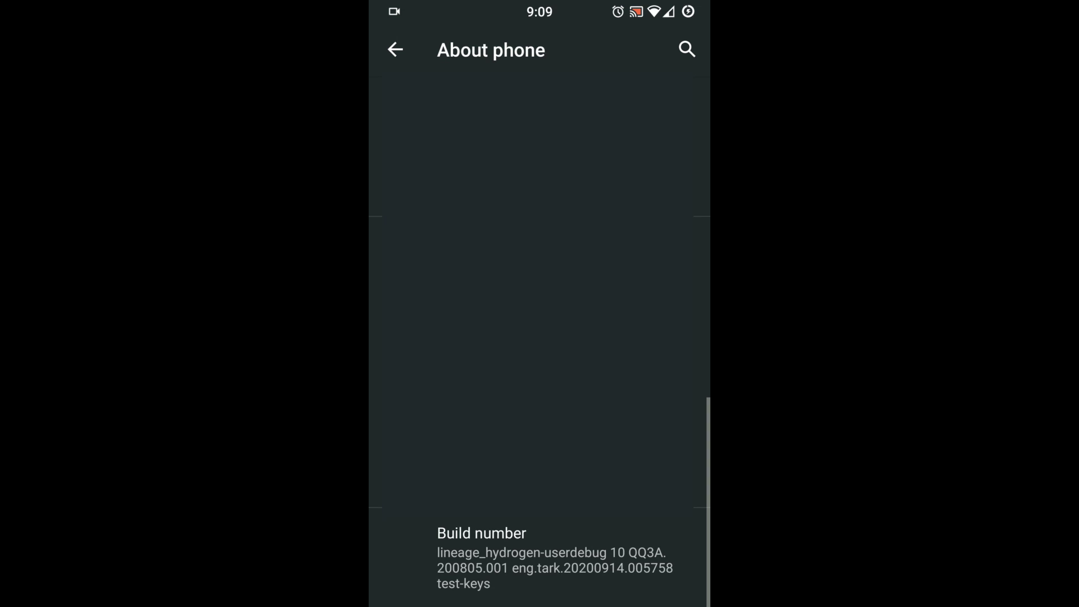
{"action": "left_click", "coordinate": [539, 556]}
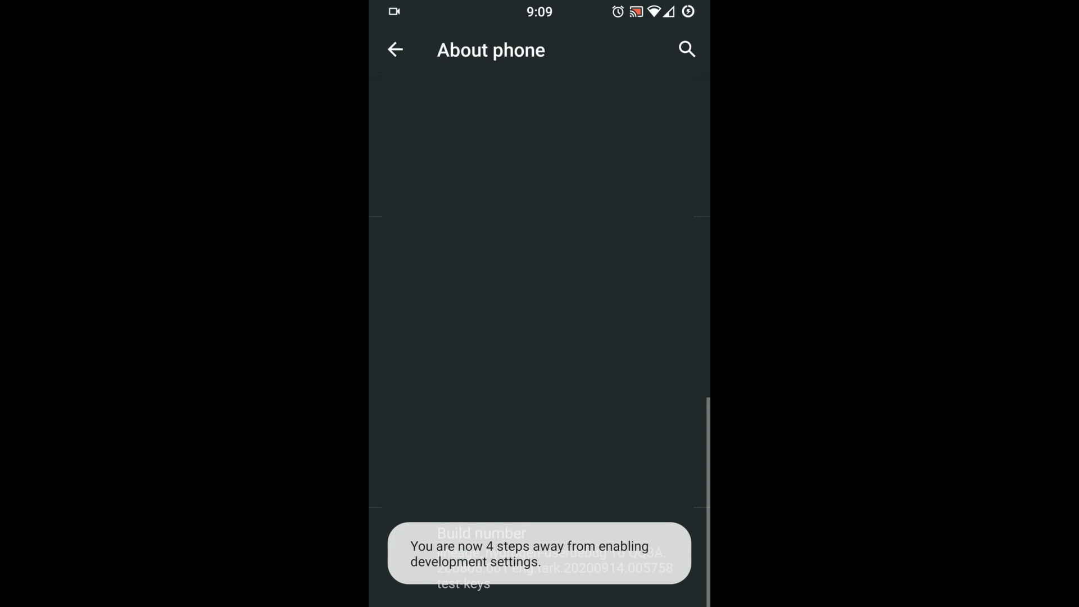
{"action": "left_click", "coordinate": [540, 556]}
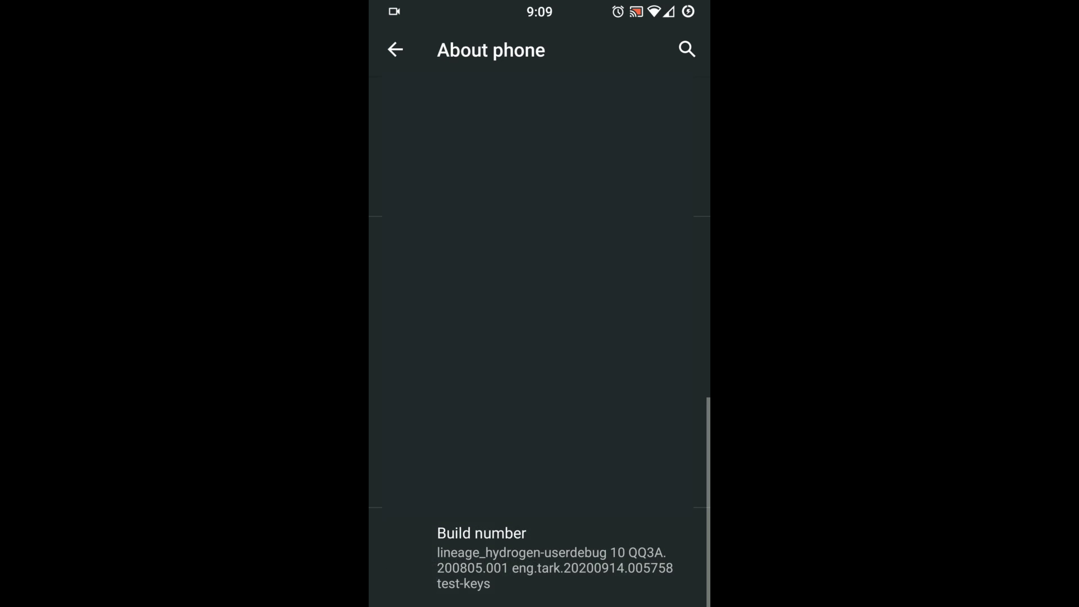
{"action": "left_click", "coordinate": [540, 556]}
{"action": "left_click", "coordinate": [540, 557]}
{"action": "left_click", "coordinate": [539, 556]}
- Search the phone settings for 'developer' and open Developer options
{"action": "left_click", "coordinate": [687, 49]}
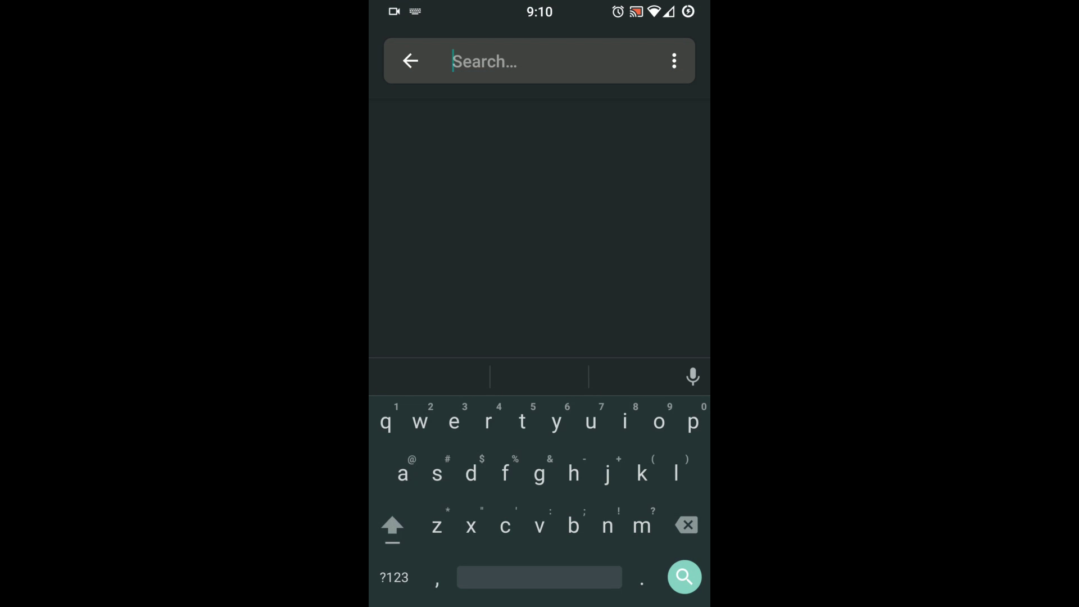
{"action": "type", "text": "deve"}
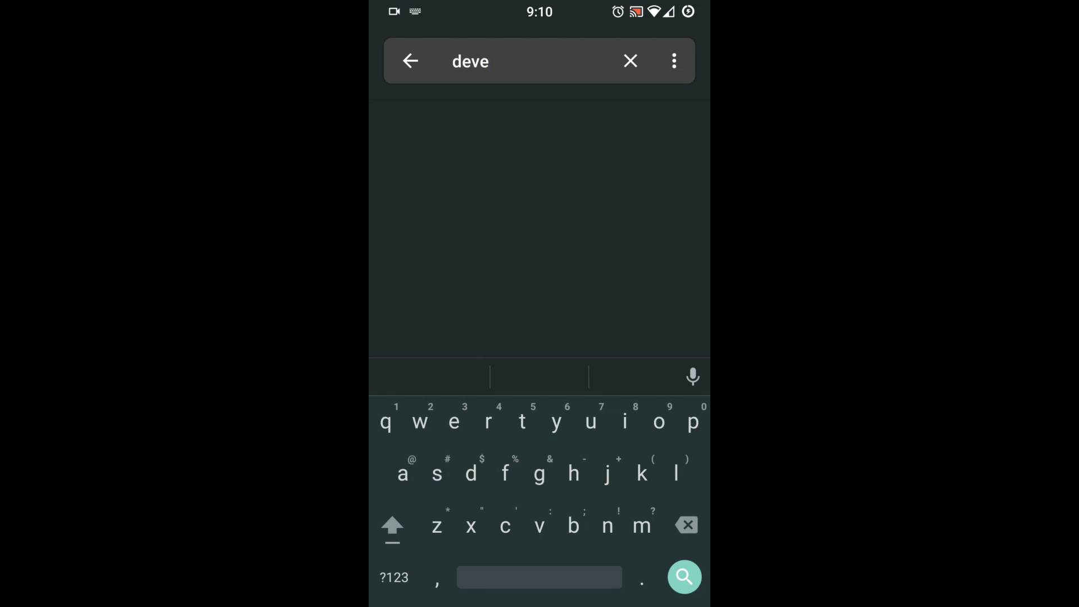
{"action": "type", "text": "loper"}
{"action": "key", "text": "BackSpace"}
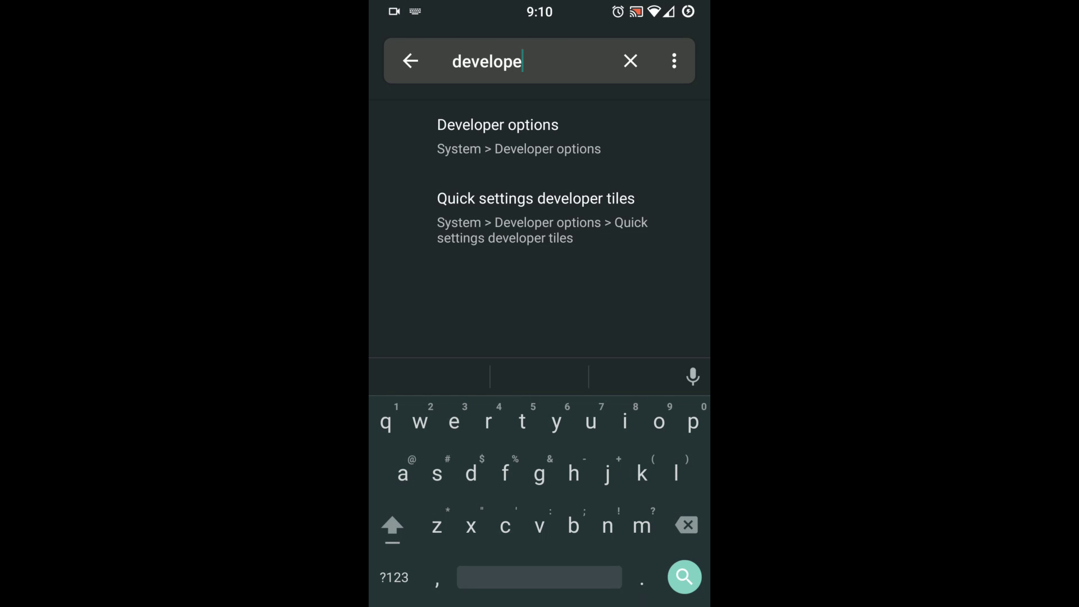
{"action": "left_click", "coordinate": [497, 134]}
- Switch on Android debugging and confirm the Allow USB debugging prompt
{"action": "scroll", "coordinate": [539, 366], "scroll_direction": "down", "scroll_amount": 10}
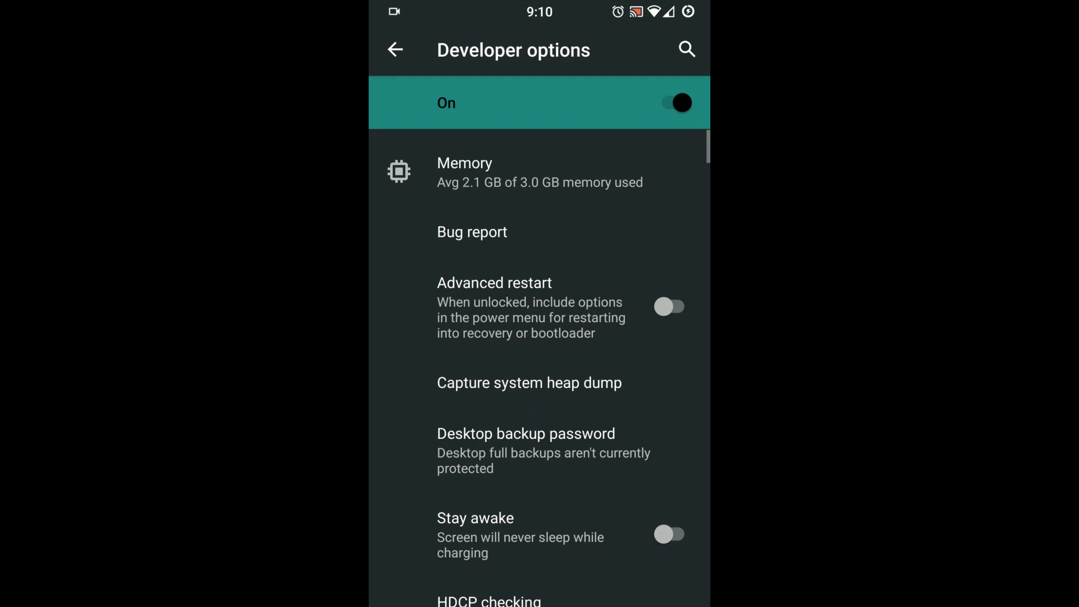
{"action": "scroll", "coordinate": [540, 366], "scroll_direction": "down", "scroll_amount": 5}
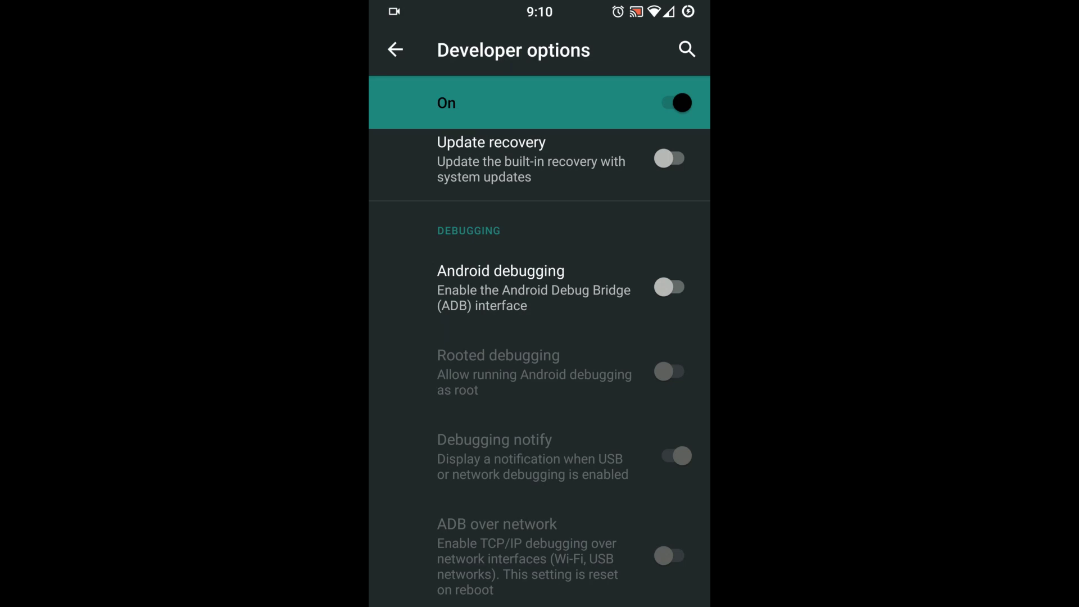
{"action": "left_click", "coordinate": [540, 288]}
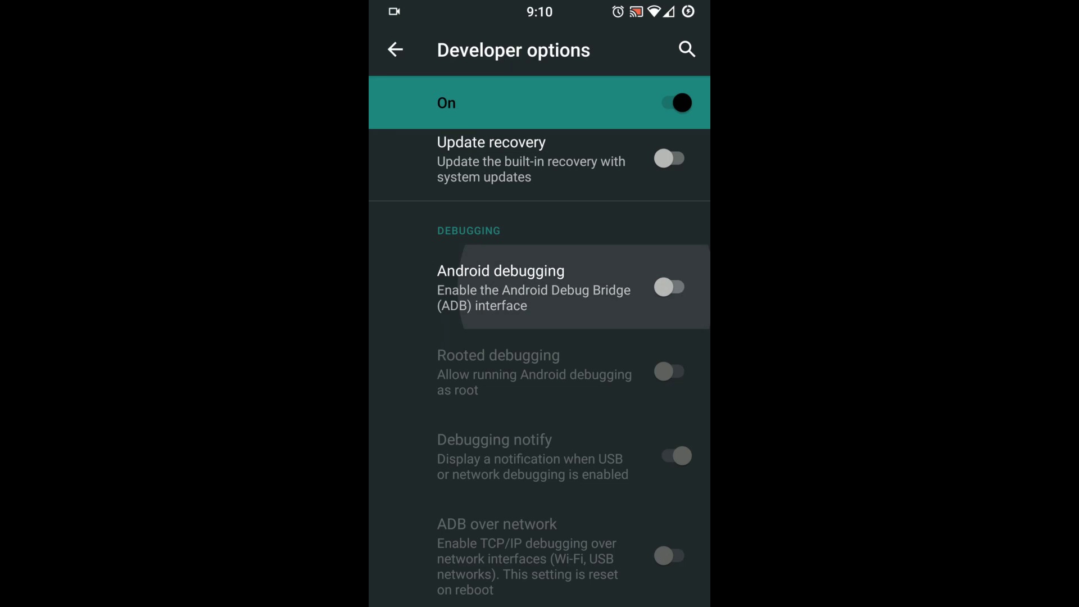
{"action": "left_click", "coordinate": [645, 396]}
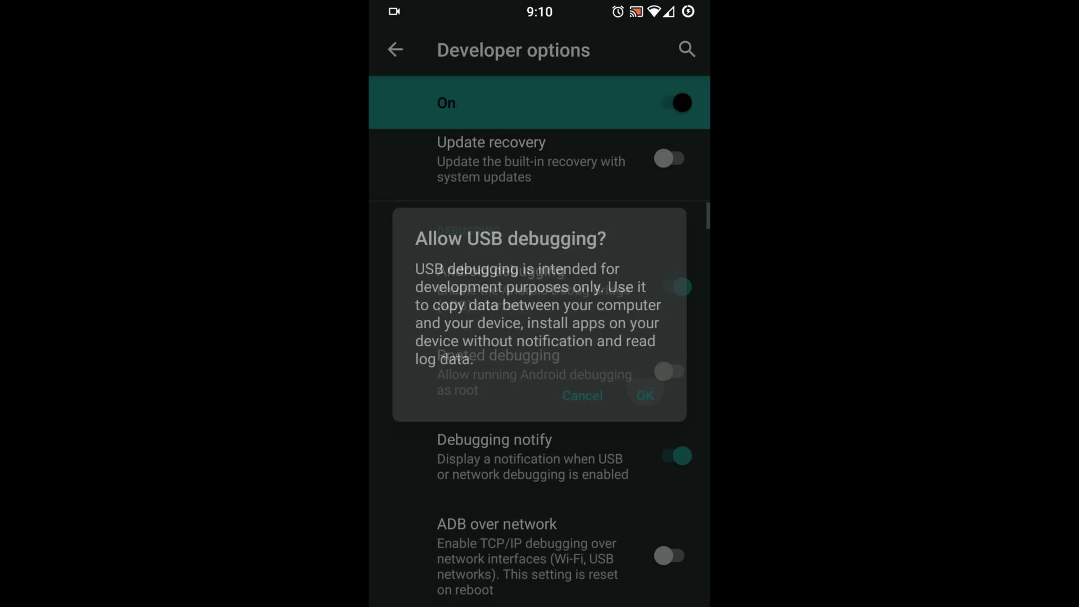
{"action": "scroll", "coordinate": [539, 365], "scroll_direction": "down", "scroll_amount": 2}
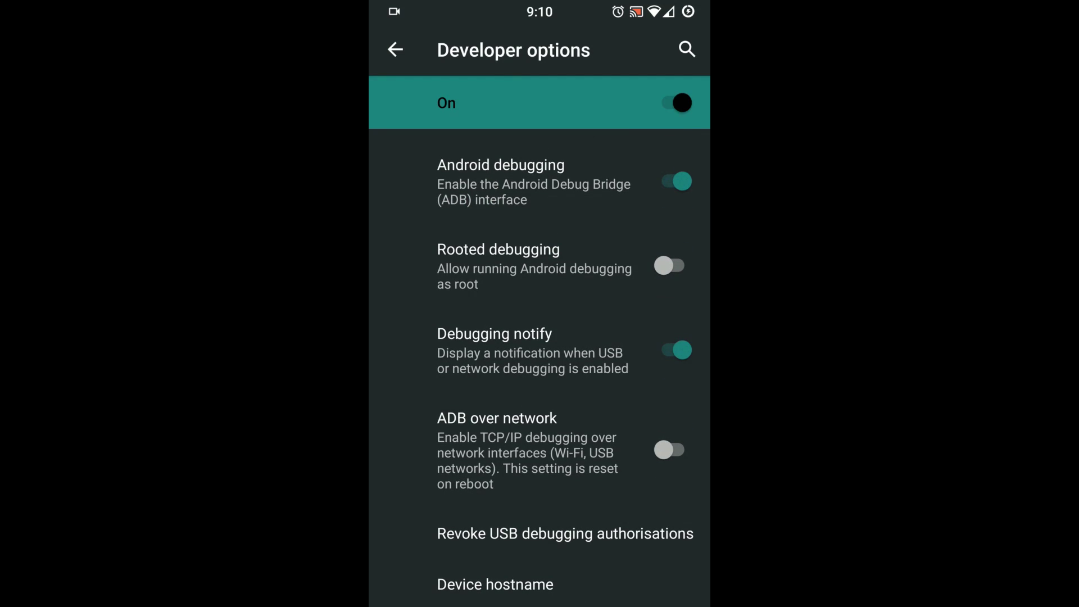
{"action": "scroll", "coordinate": [539, 365], "scroll_direction": "up", "scroll_amount": 2}
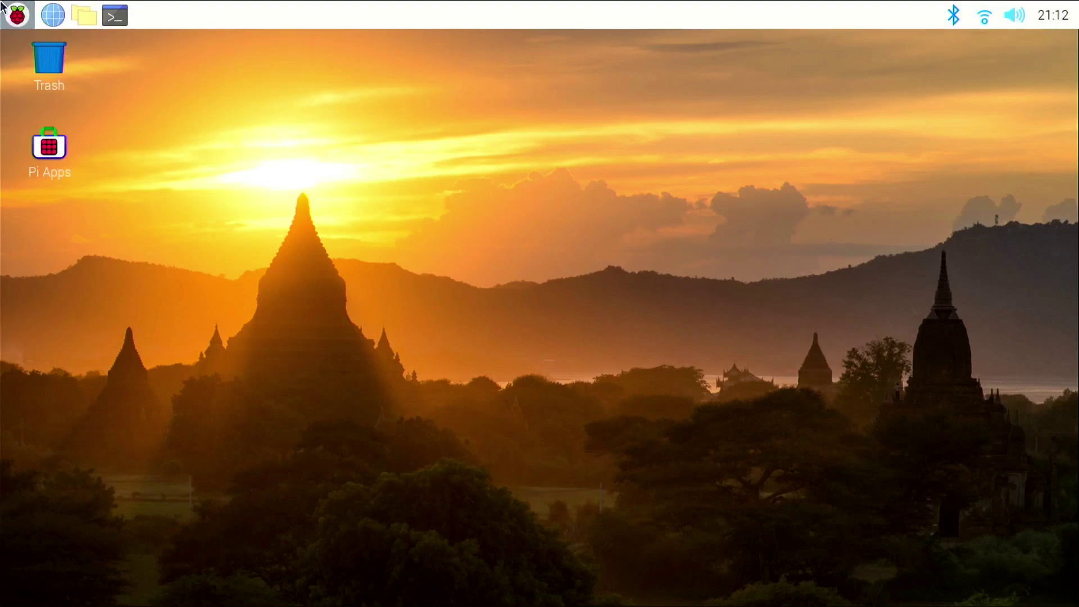
- Launch Scrcpy from the Raspberry menu's System Tools submenu
{"action": "left_click", "coordinate": [3, 7]}
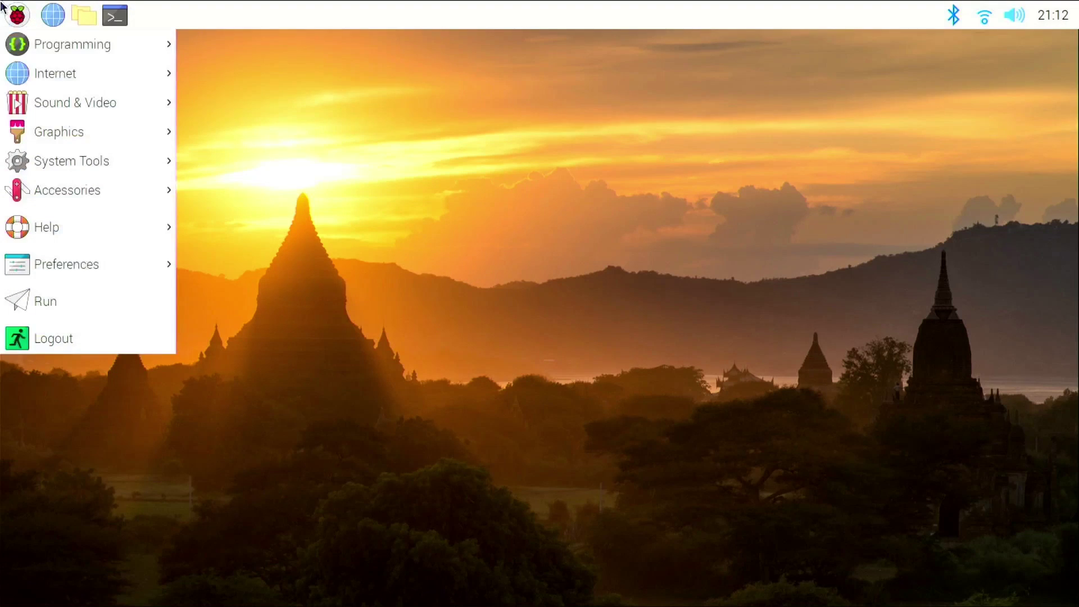
{"action": "mouse_move", "coordinate": [67, 164]}
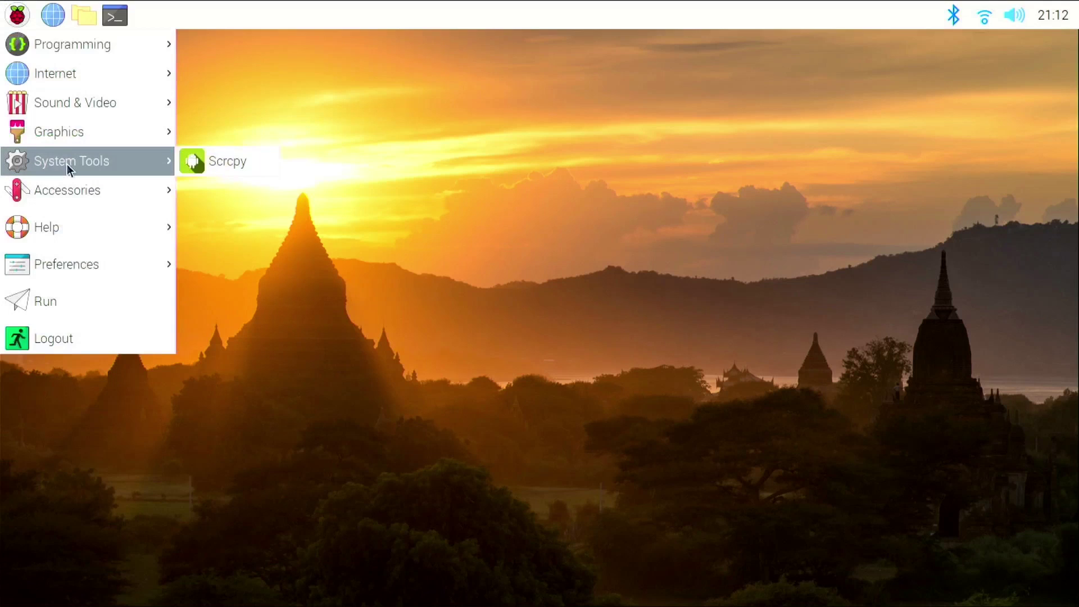
{"action": "left_click", "coordinate": [208, 167]}
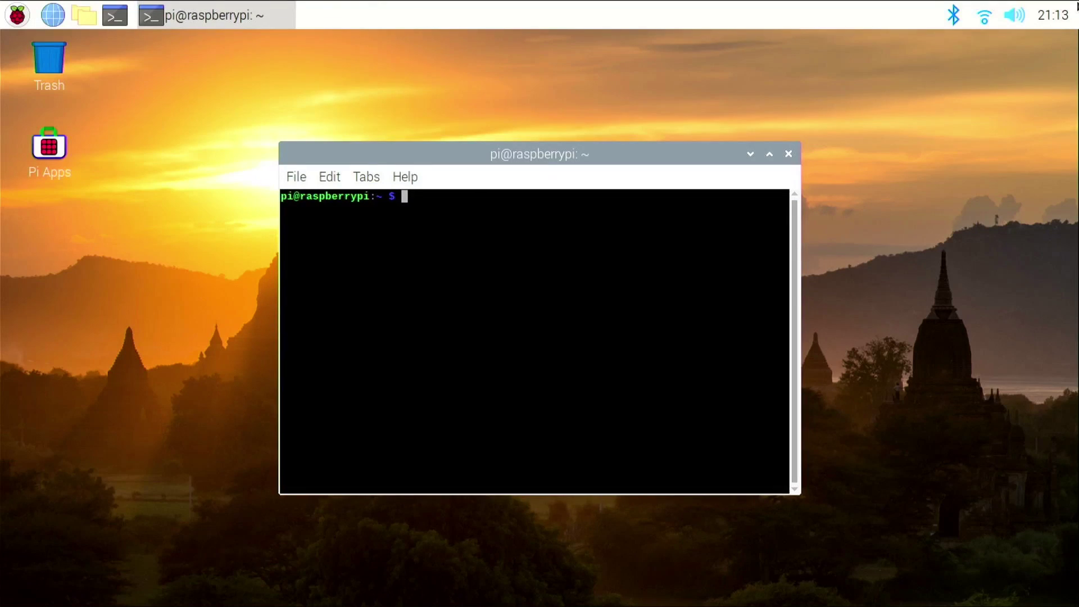
- In the scrcpy folder, kill the ADB server and restart it with sudo ./adb start-server
{"action": "type", "text": "cd scrcpy/"}
{"action": "key", "text": "Return"}
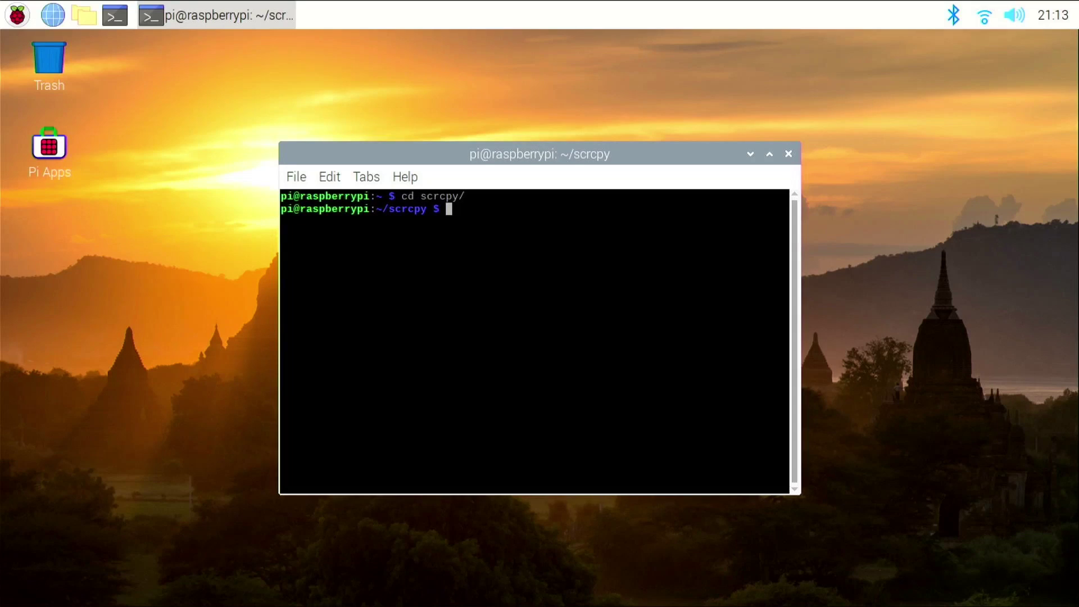
{"action": "type", "text": "./adb kill-server"}
{"action": "key", "text": "Return"}
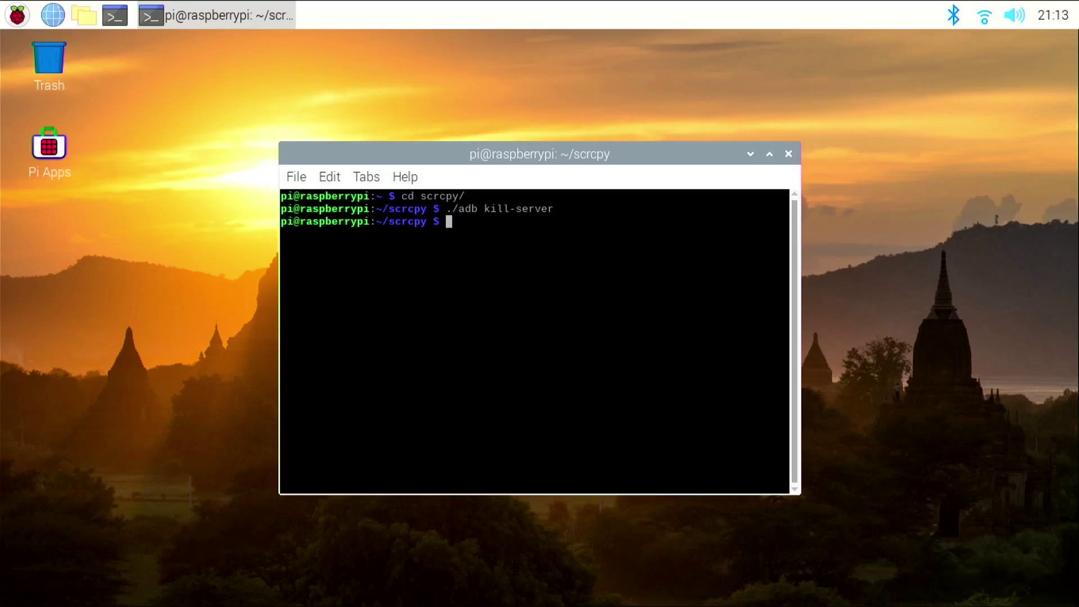
{"action": "type", "text": "sudo ./adb start-server"}
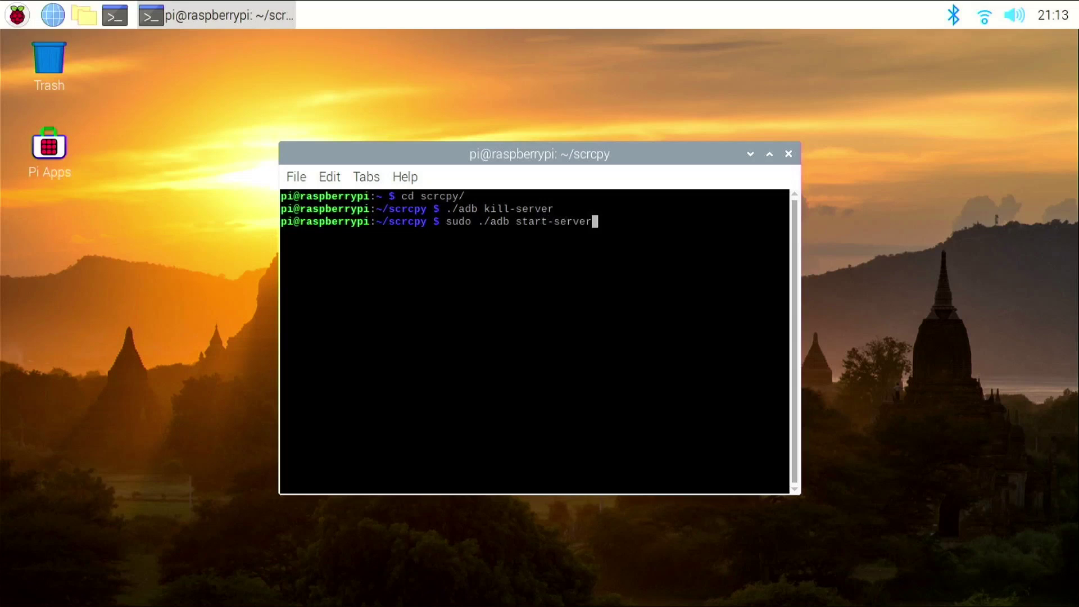
{"action": "key", "text": "Return"}
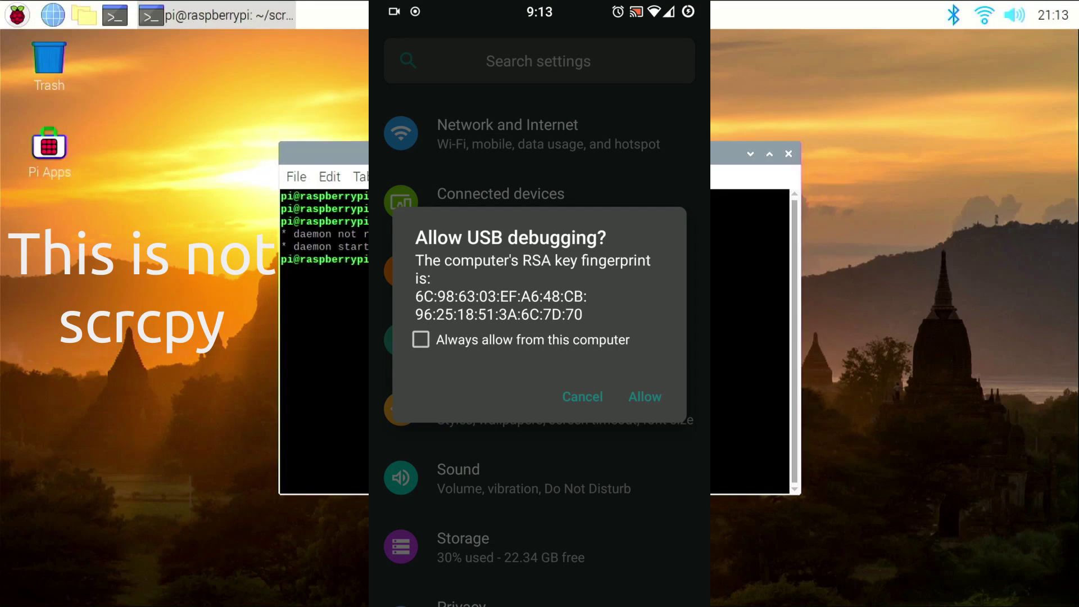
- Always allow USB debugging from this Pi, then run sudo ./android.sh to start mirroring
{"action": "left_click", "coordinate": [420, 339]}
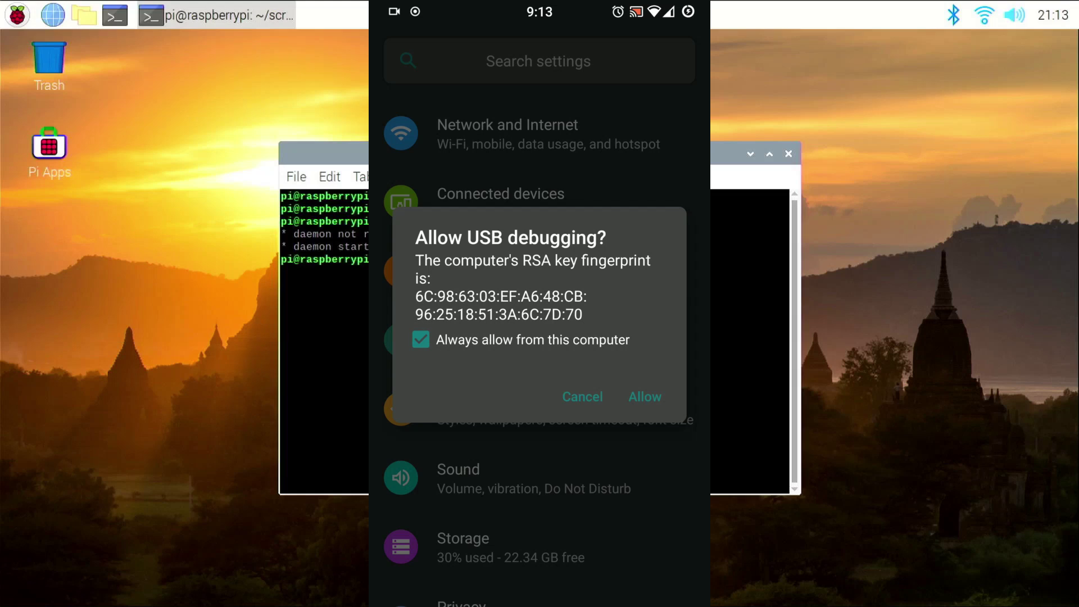
{"action": "left_click", "coordinate": [645, 396]}
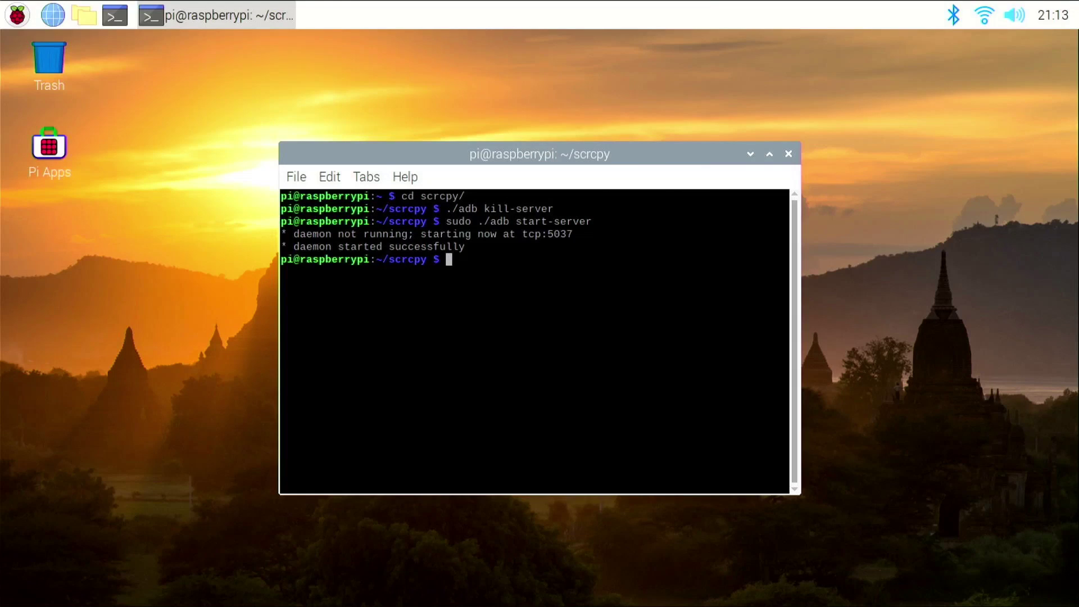
{"action": "type", "text": "sudo ./android.sh"}
{"action": "key", "text": "Return"}
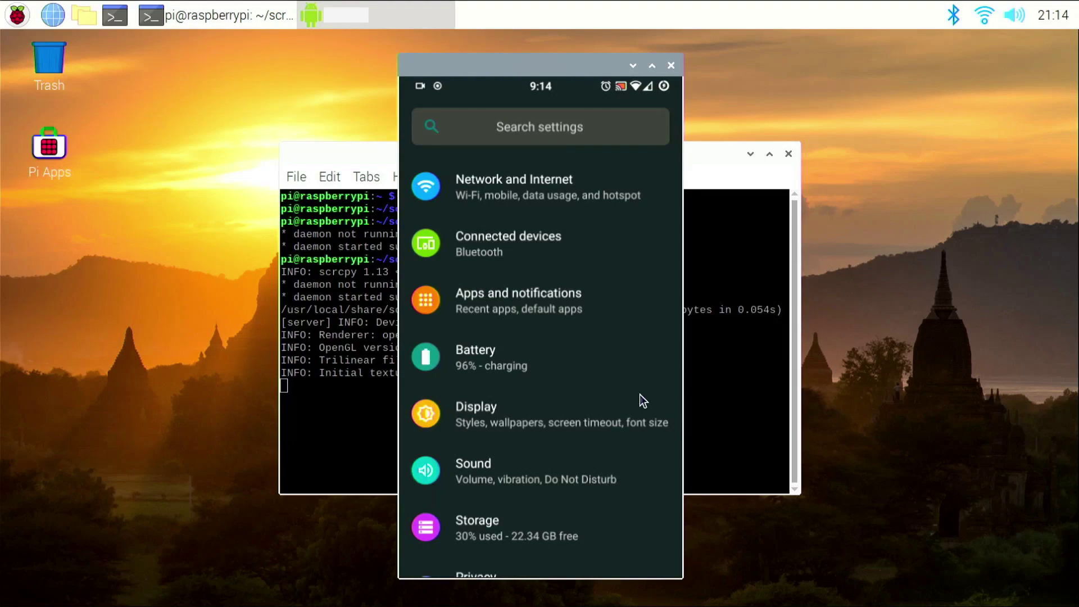
- Swipe and scroll through the mirrored phone's Settings list to test control
{"action": "left_click_drag", "start_coordinate": [644, 373], "coordinate": [602, 132]}
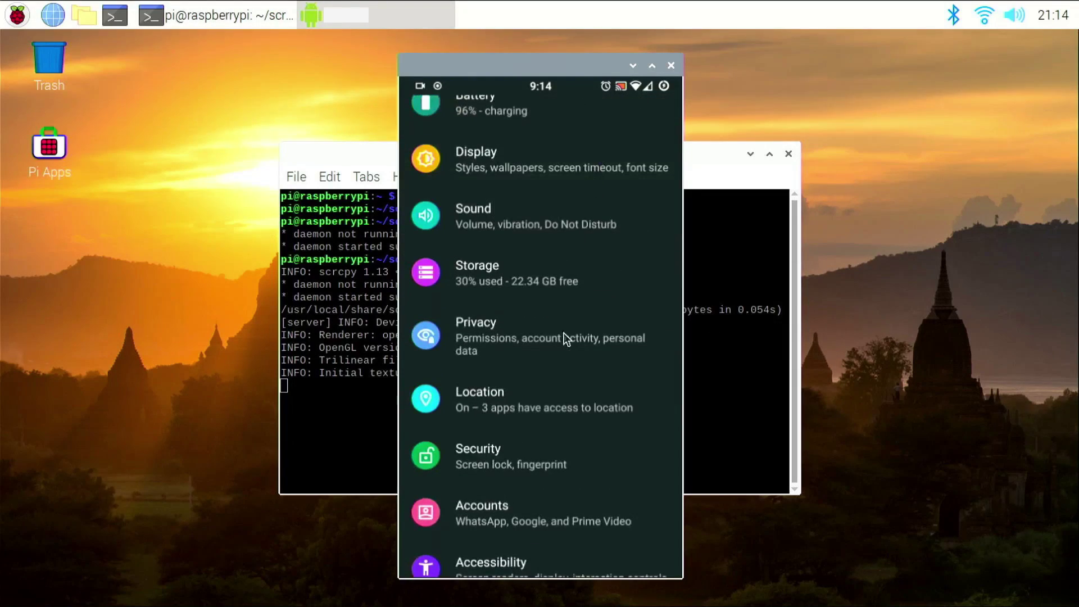
{"action": "left_click_drag", "start_coordinate": [568, 434], "coordinate": [524, 301]}
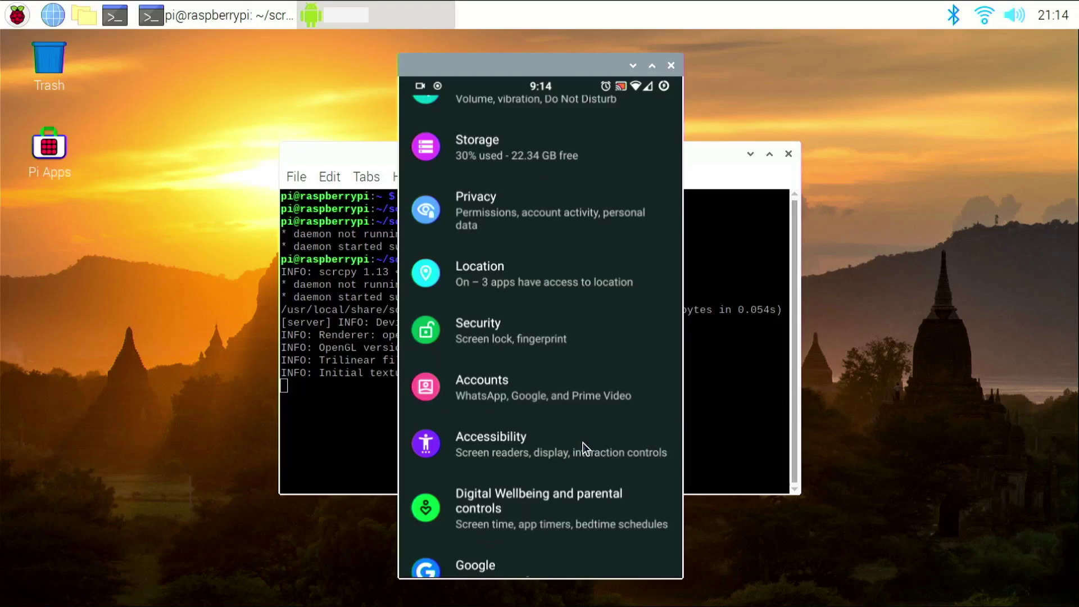
{"action": "scroll", "coordinate": [583, 443], "scroll_direction": "up", "scroll_amount": 5}
{"action": "scroll", "coordinate": [583, 444], "scroll_direction": "down", "scroll_amount": 8}
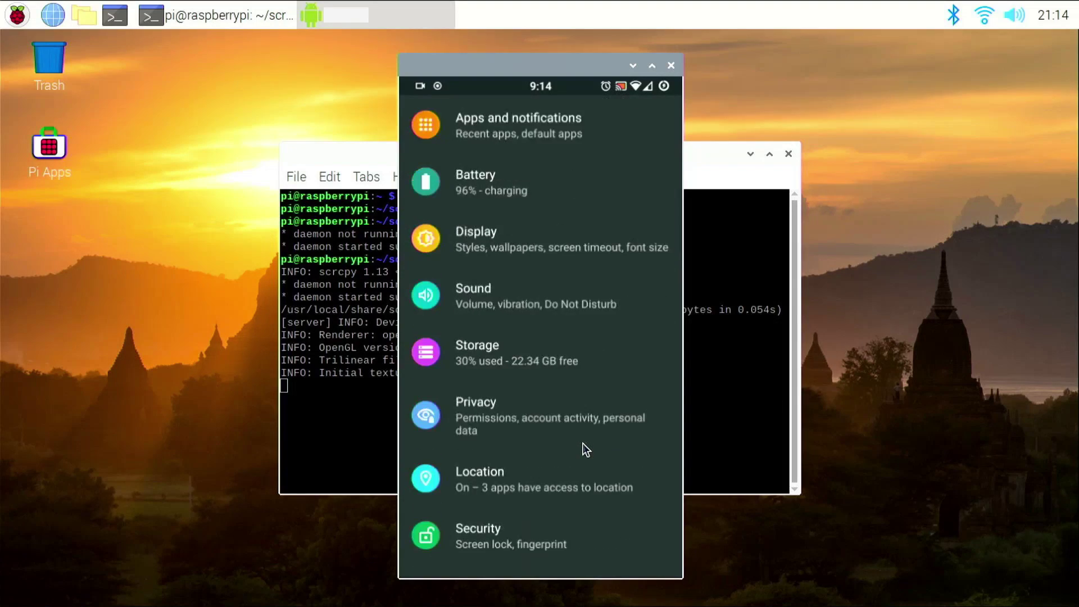
{"action": "scroll", "coordinate": [582, 444], "scroll_direction": "up", "scroll_amount": 8}
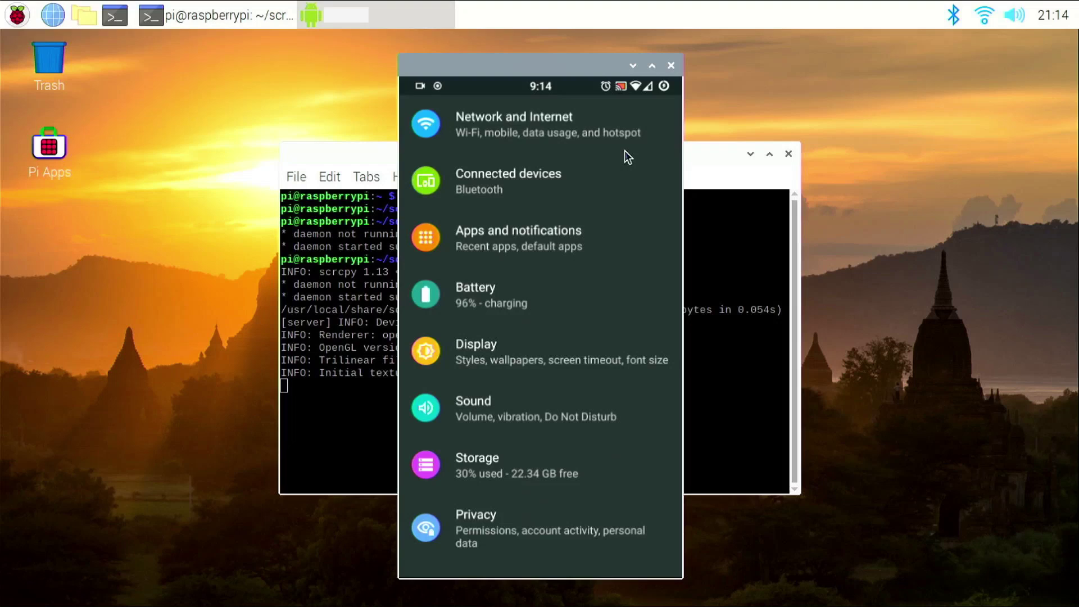
{"action": "scroll", "coordinate": [540, 326], "scroll_direction": "up", "scroll_amount": 2}
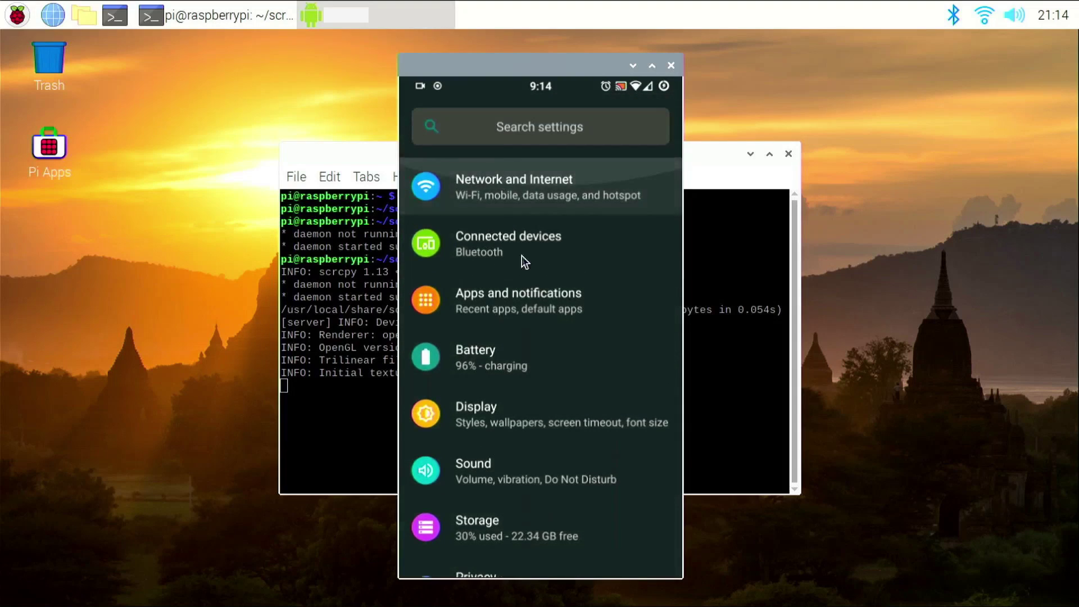
- Search the mirrored settings for 'Hello', go back, and close the Scrcpy window
{"action": "left_click", "coordinate": [488, 126]}
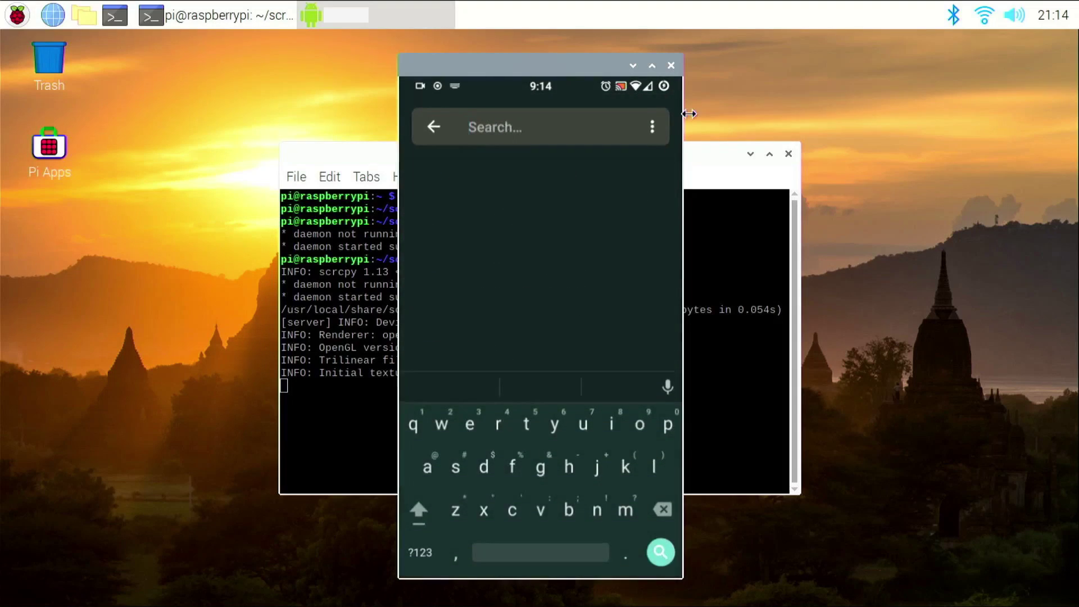
{"action": "type", "text": "H"}
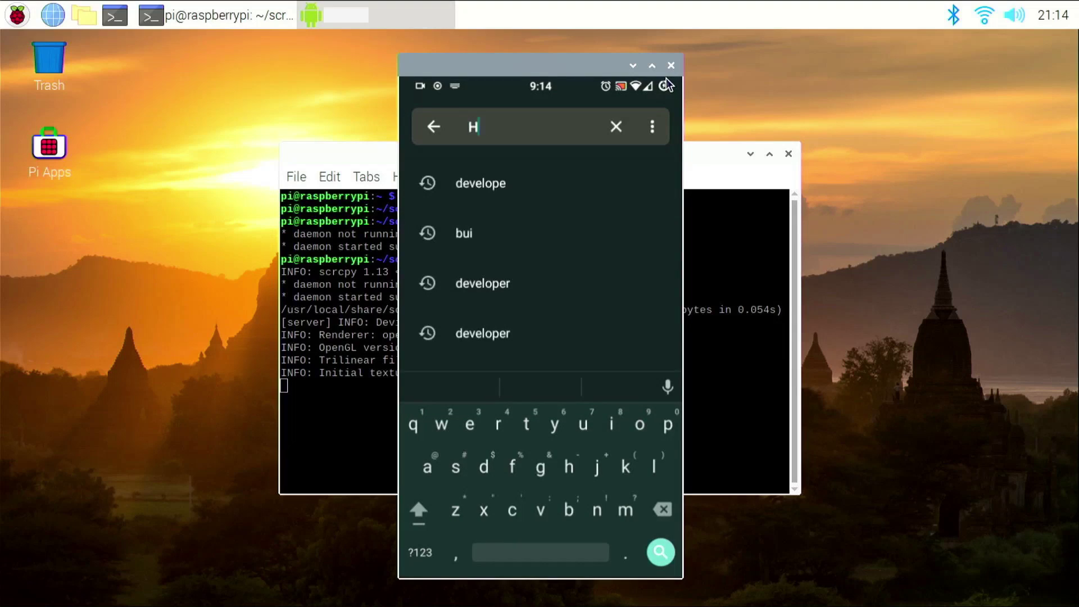
{"action": "type", "text": "ell"}
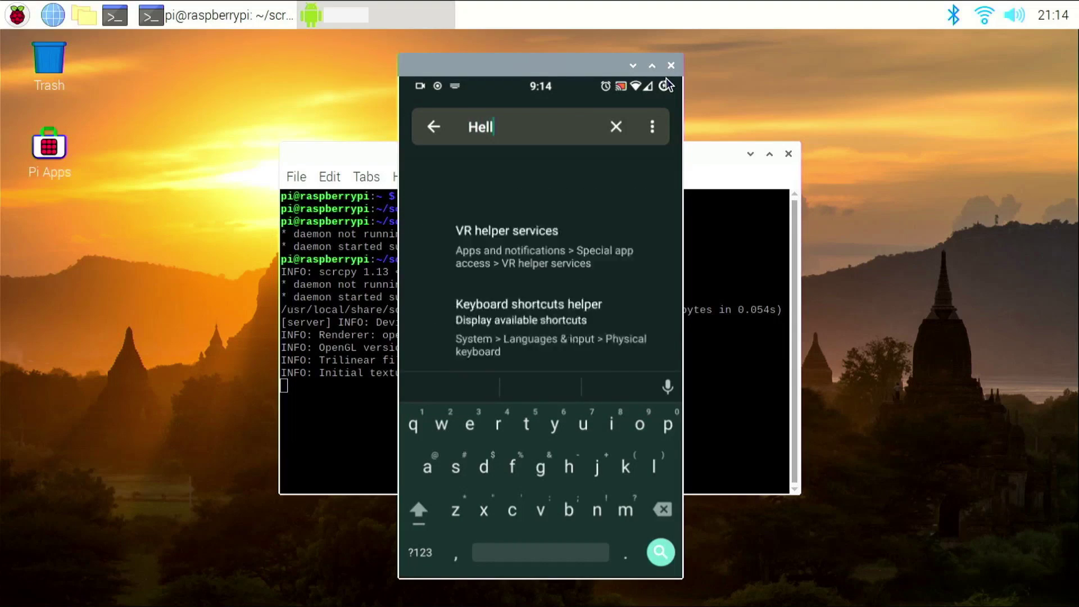
{"action": "type", "text": "o"}
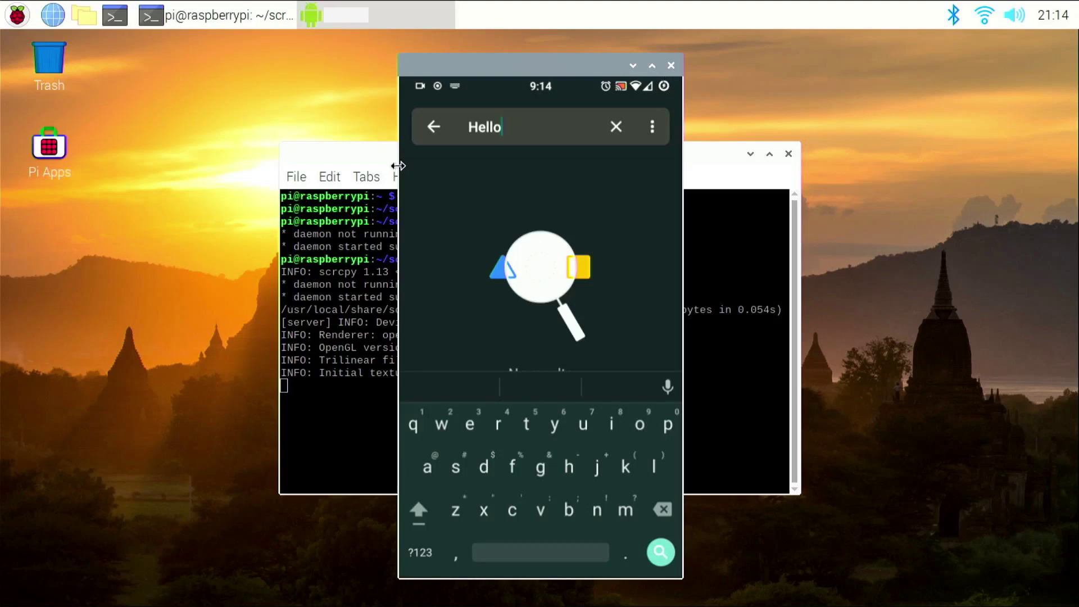
{"action": "left_click", "coordinate": [432, 135]}
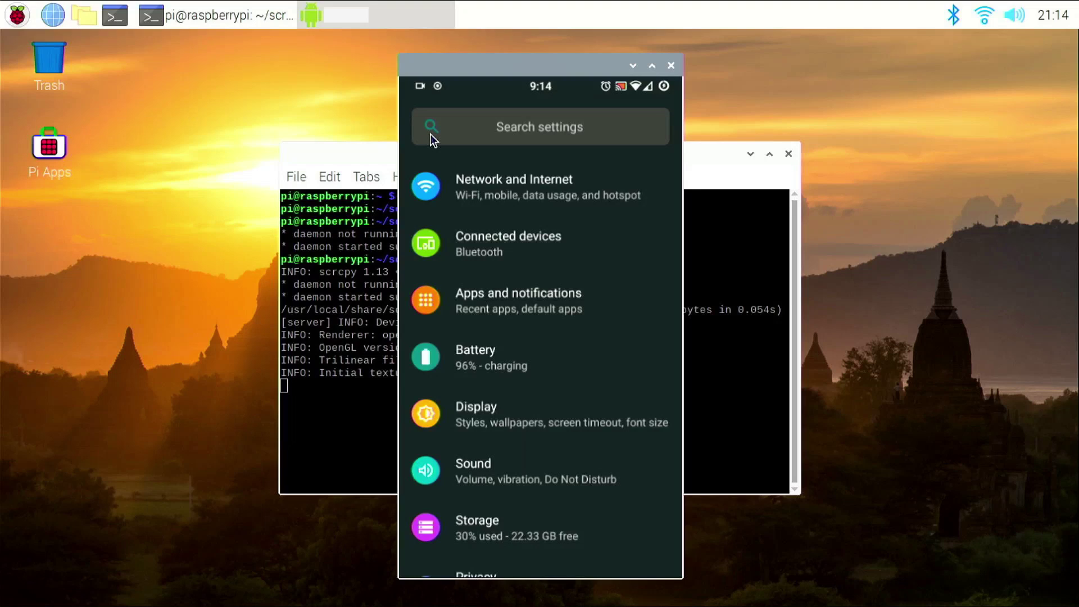
{"action": "left_click", "coordinate": [670, 67]}
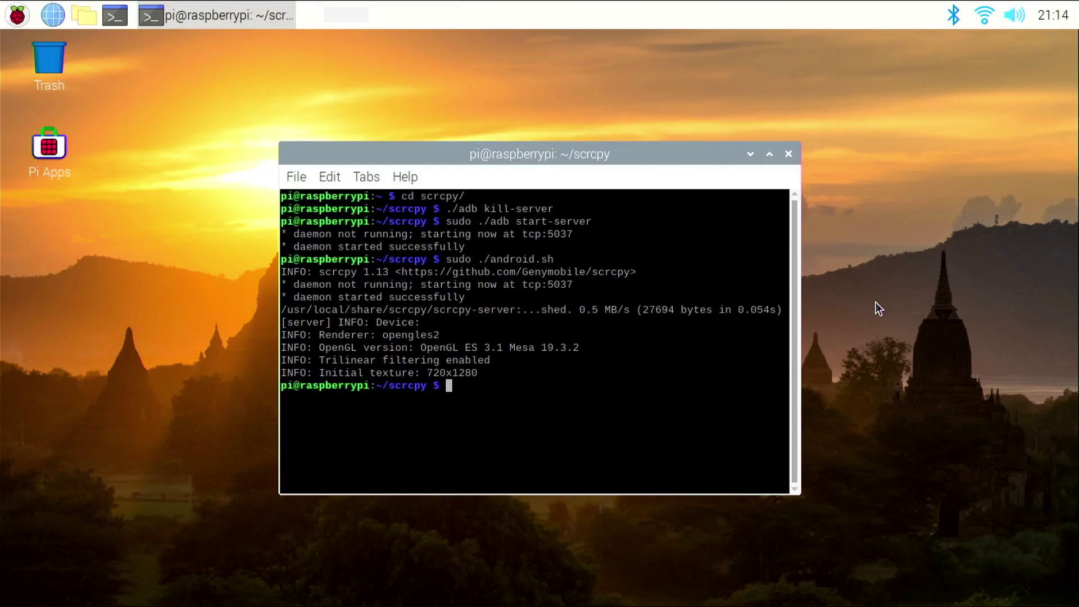
- Open android.sh in nano using tab completion
{"action": "type", "text": "nano an"}
{"action": "key", "text": "Tab"}
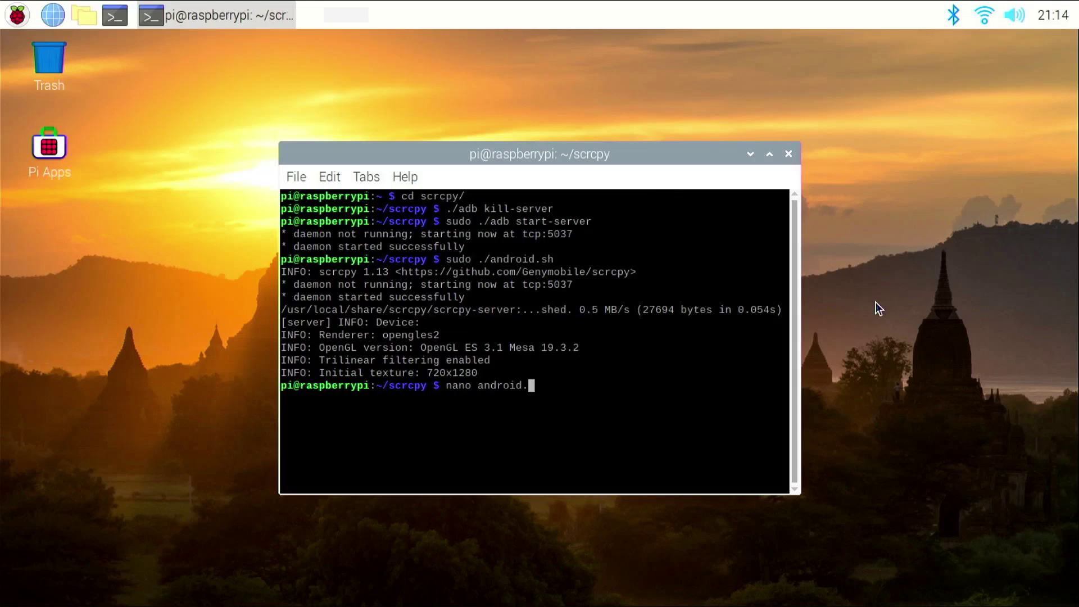
{"action": "type", "text": "sh"}
{"action": "key", "text": "Return"}
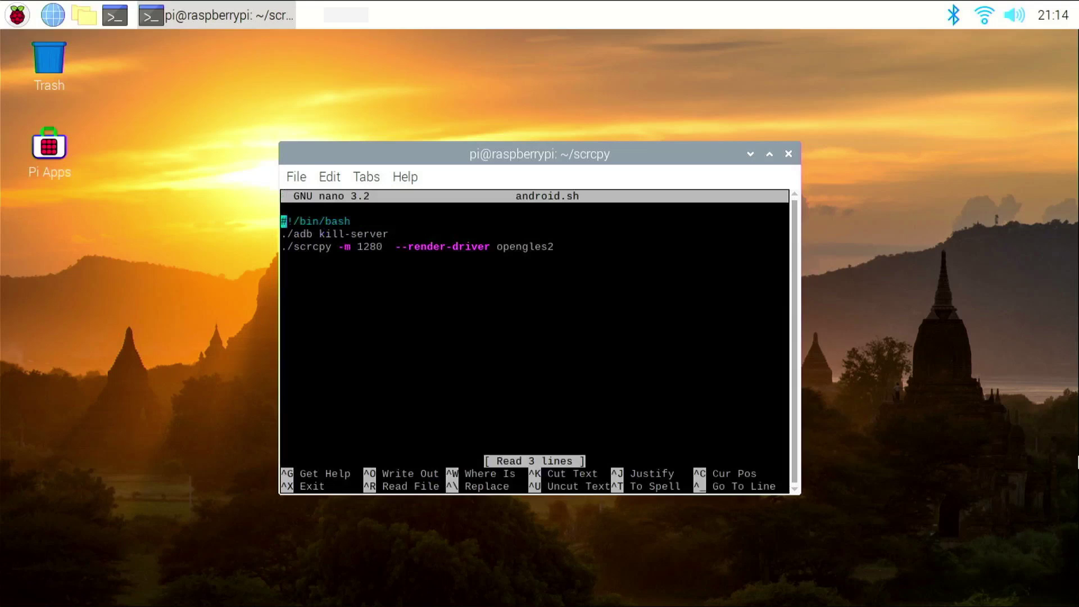
- Add a 'sudo ./adb start-server' line after kill-server and prefix ./scrcpy with sudo
{"action": "key", "text": "Down"}
{"action": "key", "text": "End"}
{"action": "key", "text": "Return"}
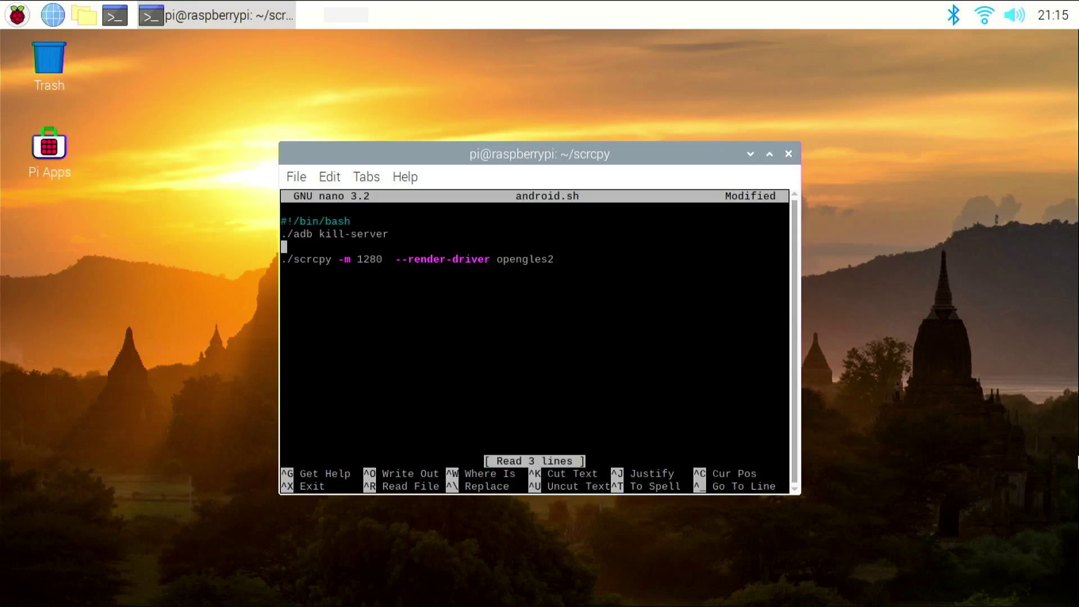
{"action": "type", "text": "sudo ./adb start-server"}
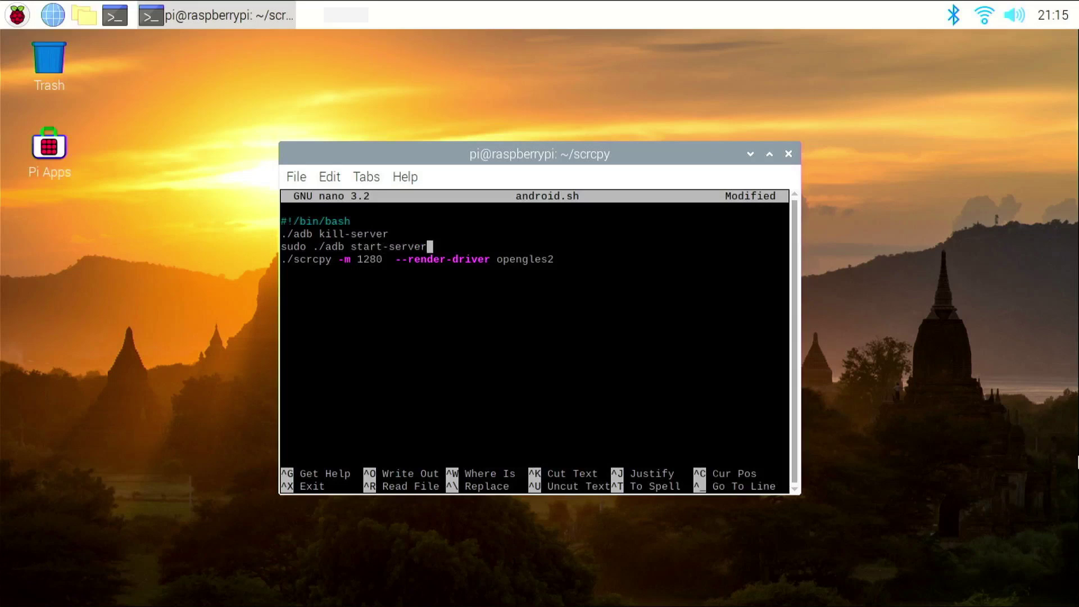
{"action": "left_click", "coordinate": [283, 259]}
{"action": "type", "text": "sudo"}
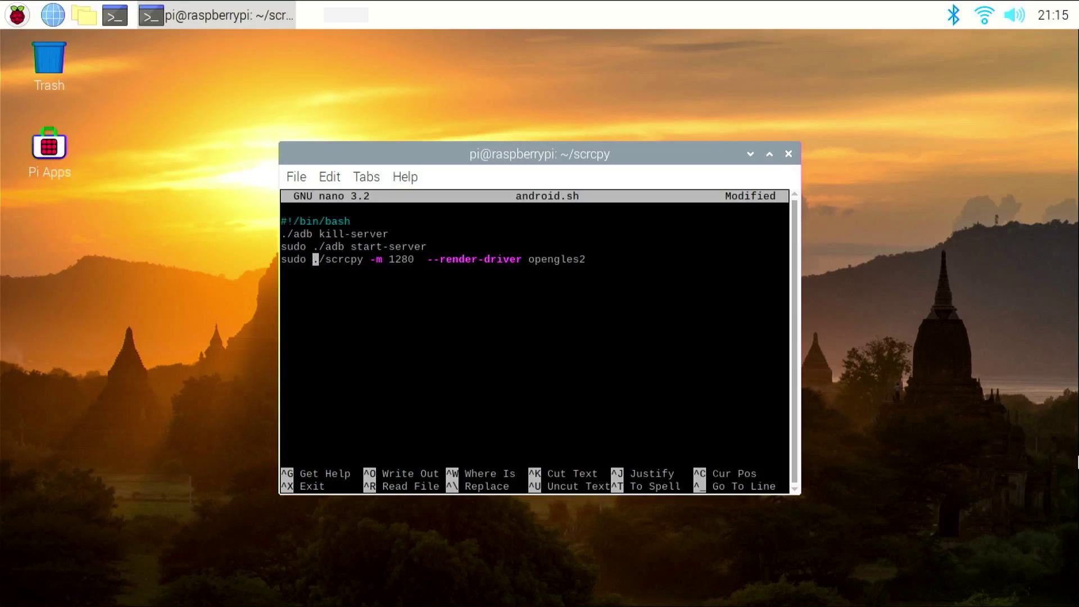
- Save the changes to android.sh and exit nano
{"action": "key", "text": "ctrl+x"}
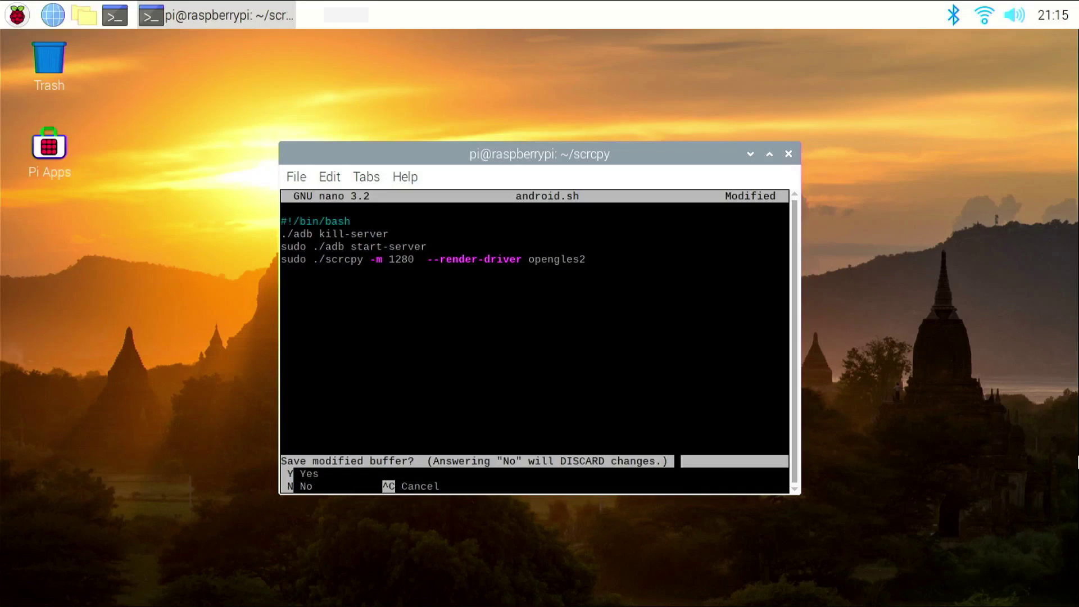
{"action": "key", "text": "y"}
{"action": "key", "text": "Return"}
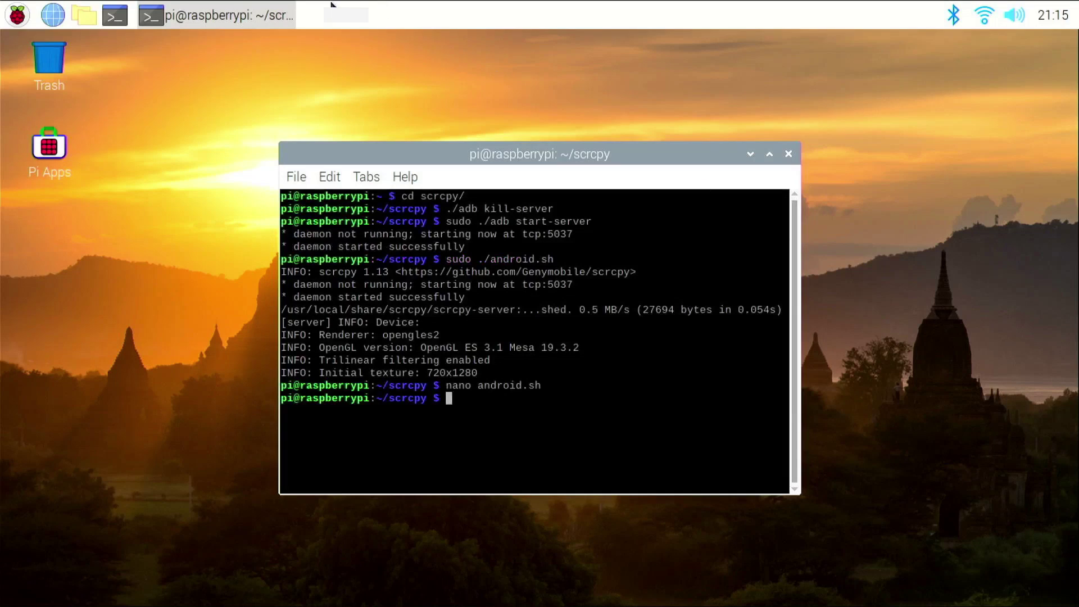
- Launch Scrcpy from the Raspberry menu's System Tools to mirror the phone's Settings screen
{"action": "left_click", "coordinate": [3, 7]}
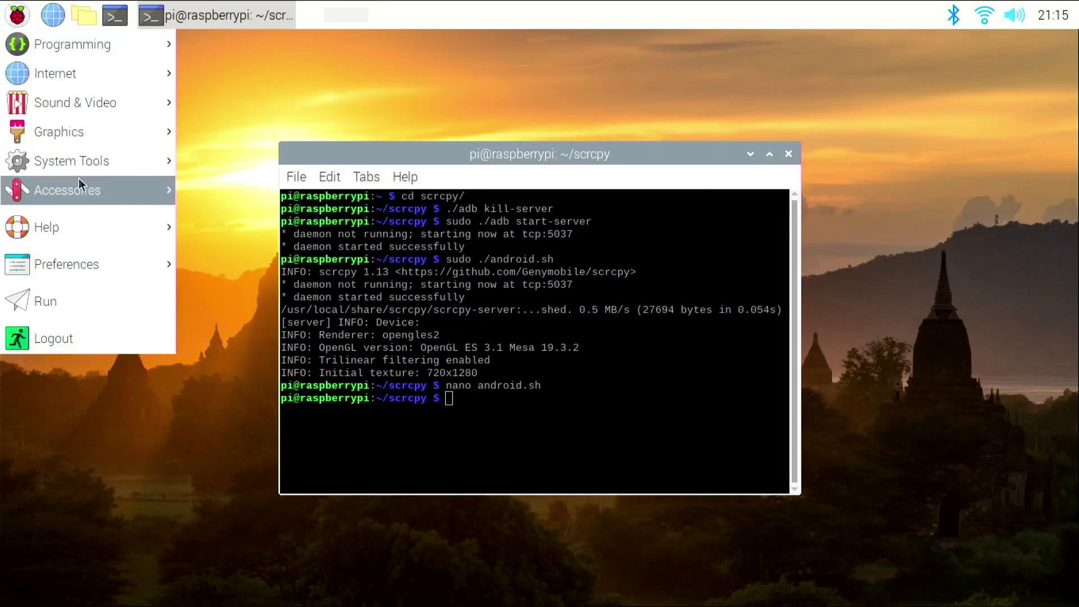
{"action": "mouse_move", "coordinate": [92, 163]}
{"action": "left_click", "coordinate": [182, 159]}
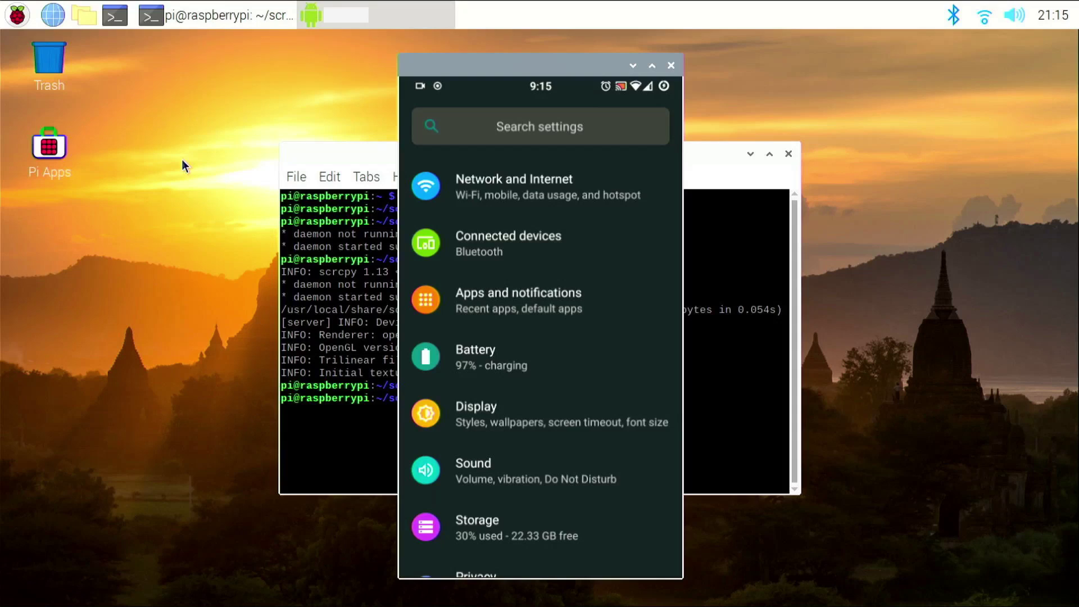
- Run ~/scrcpy/scrcpy --help in the terminal, using Tab completion for the path
{"action": "left_click", "coordinate": [783, 315]}
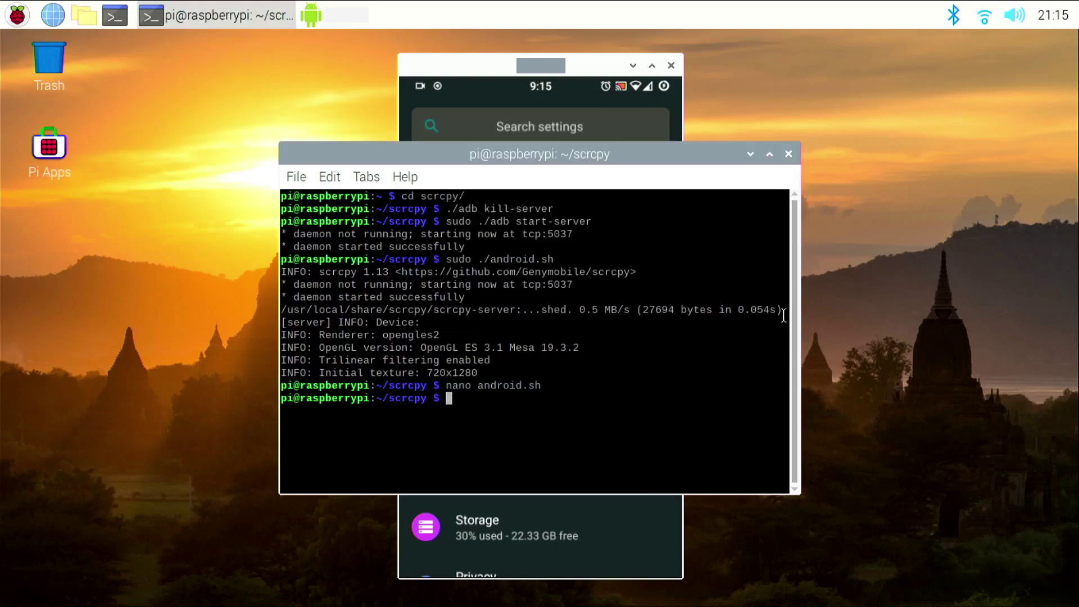
{"action": "type", "text": "~/scr"}
{"action": "key", "text": "Tab"}
{"action": "type", "text": "scr"}
{"action": "key", "text": "Tab"}
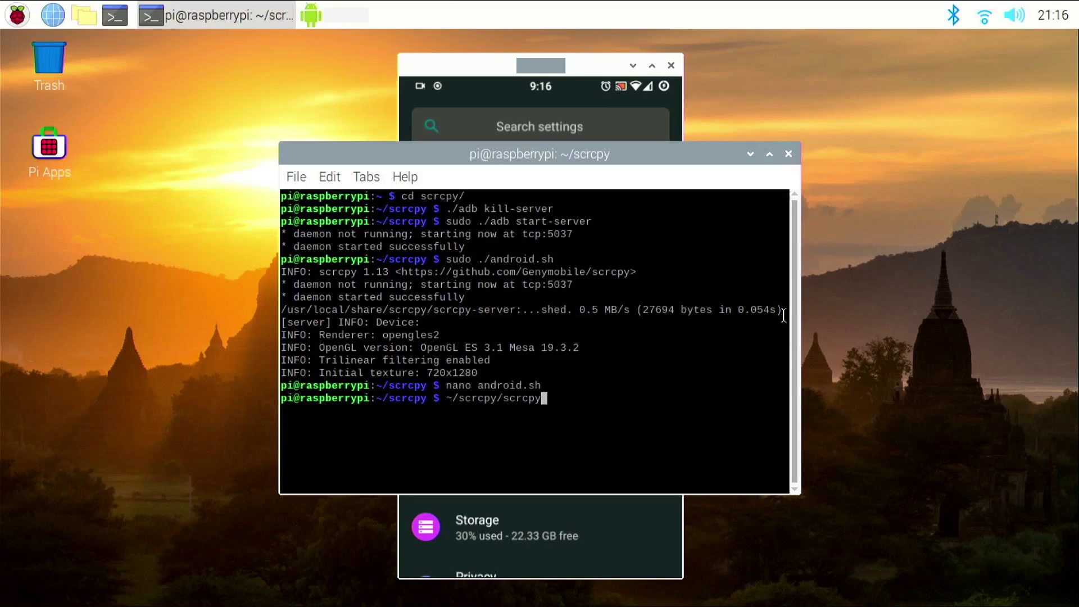
{"action": "type", "text": "--help"}
{"action": "key", "text": "Return"}
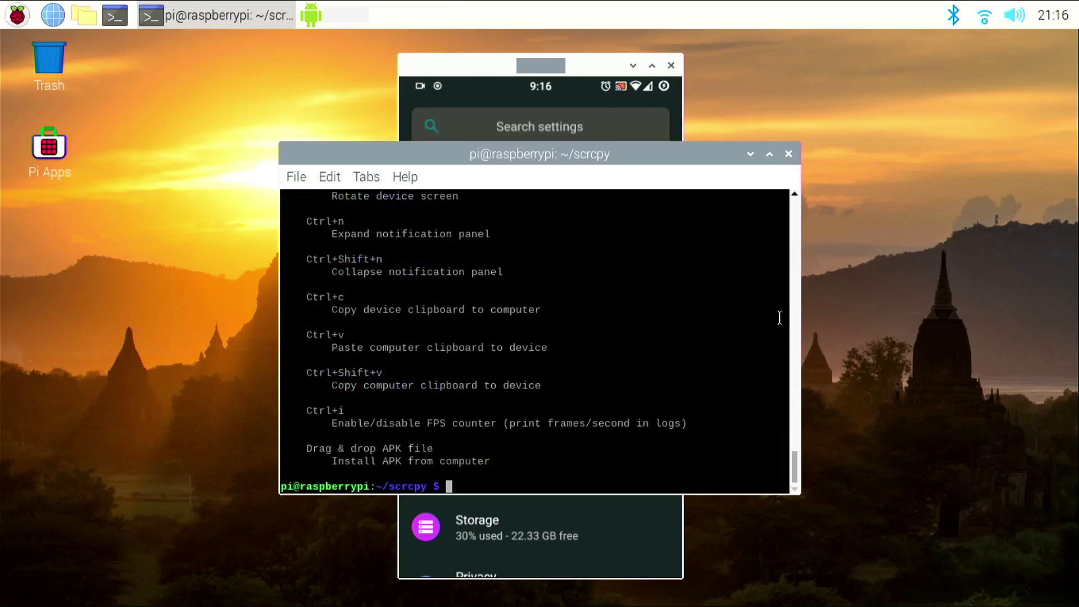
- Maximize the terminal and scroll to the Shortcuts section of the help output
{"action": "scroll", "coordinate": [578, 380], "scroll_direction": "up", "scroll_amount": 3}
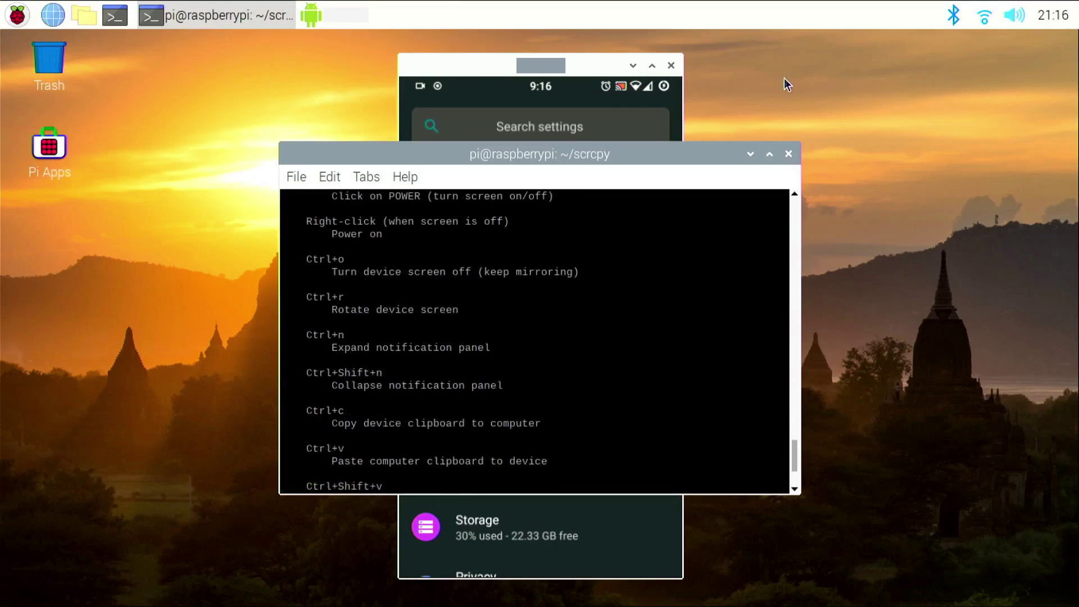
{"action": "left_click", "coordinate": [768, 154]}
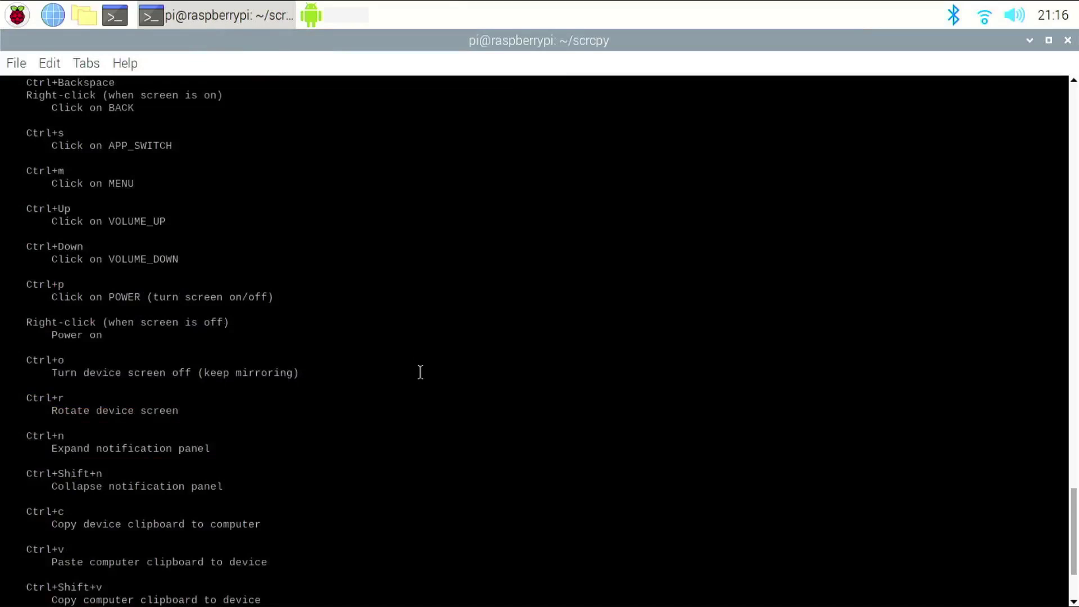
{"action": "scroll", "coordinate": [422, 371], "scroll_direction": "down", "scroll_amount": 2}
{"action": "scroll", "coordinate": [424, 371], "scroll_direction": "up", "scroll_amount": 10}
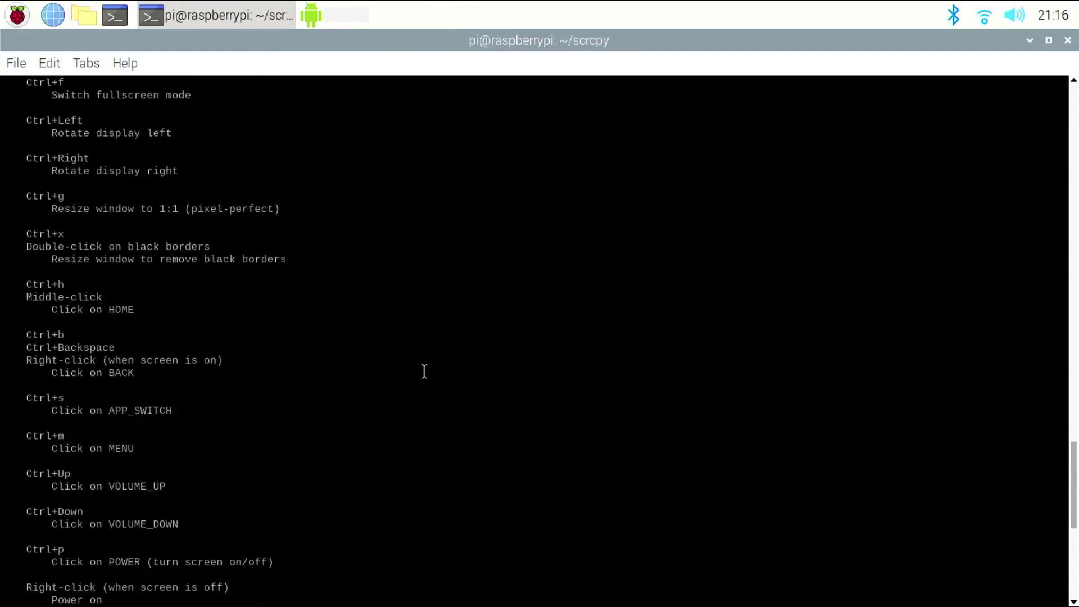
{"action": "scroll", "coordinate": [424, 371], "scroll_direction": "up", "scroll_amount": 7}
{"action": "scroll", "coordinate": [424, 371], "scroll_direction": "down", "scroll_amount": 3}
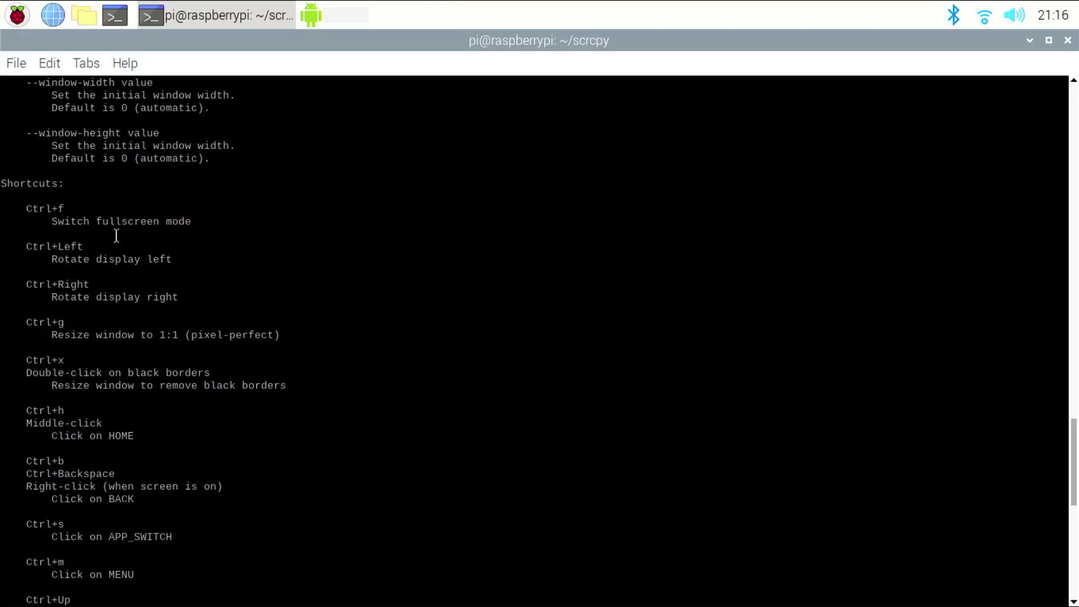
{"action": "scroll", "coordinate": [116, 236], "scroll_direction": "down", "scroll_amount": 5}
{"action": "scroll", "coordinate": [116, 235], "scroll_direction": "up", "scroll_amount": 2}
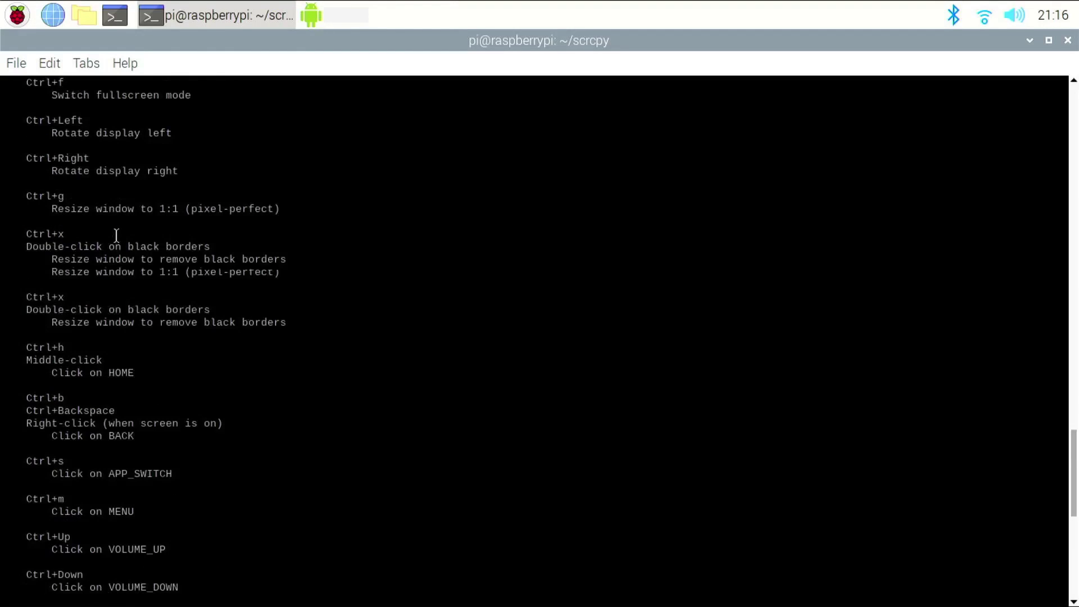
{"action": "scroll", "coordinate": [116, 235], "scroll_direction": "up", "scroll_amount": 3}
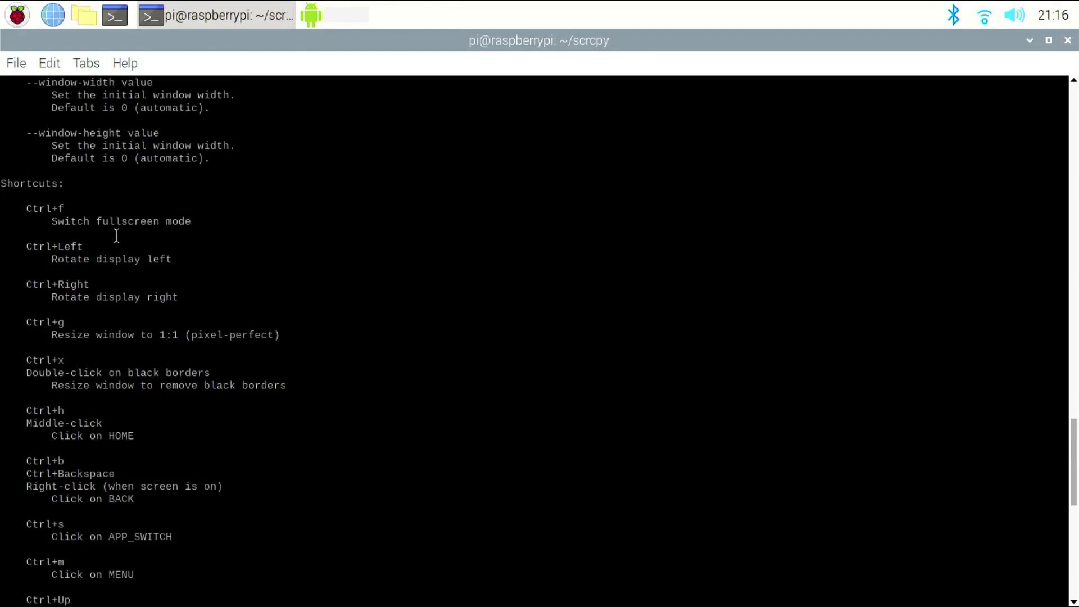
- Toggle the phone mirror fullscreen on and off with Ctrl+F, then rotate it left and back to portrait
{"action": "left_click", "coordinate": [363, 6]}
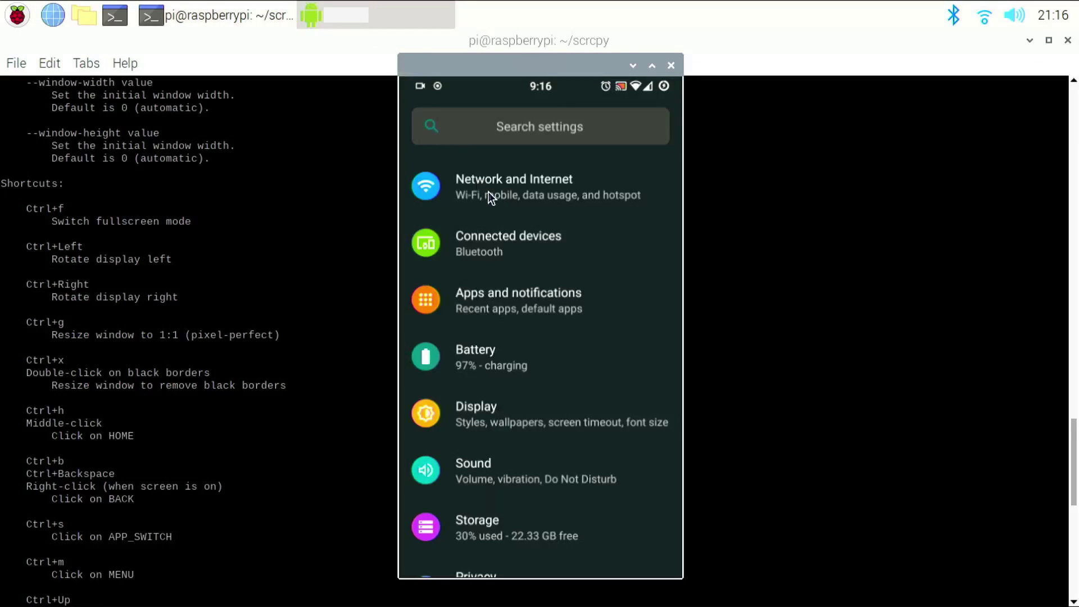
{"action": "key", "text": "ctrl+f"}
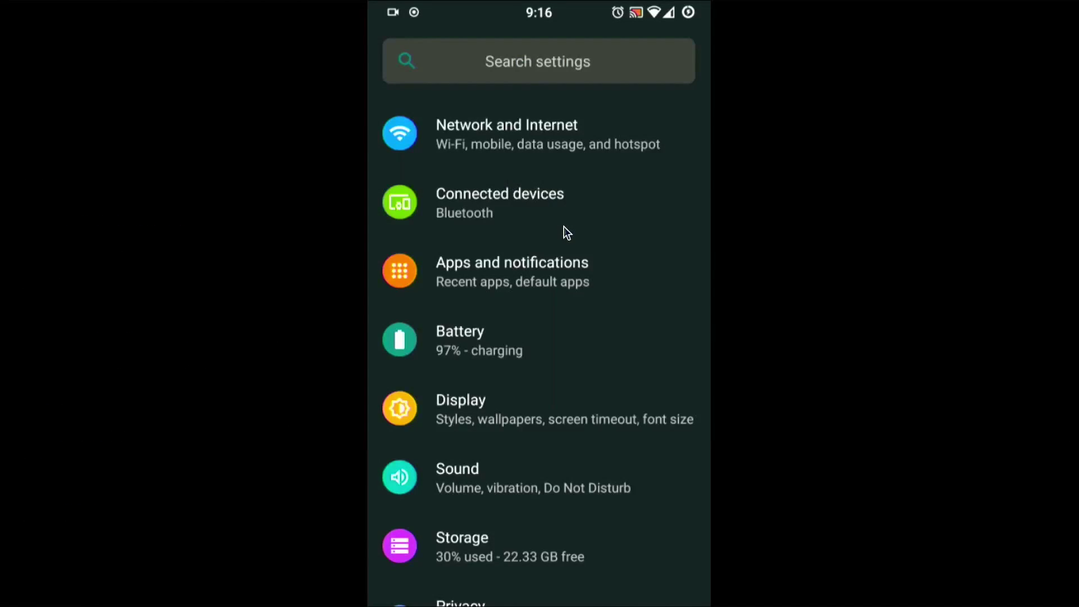
{"action": "scroll", "coordinate": [561, 231], "scroll_direction": "down", "scroll_amount": 5}
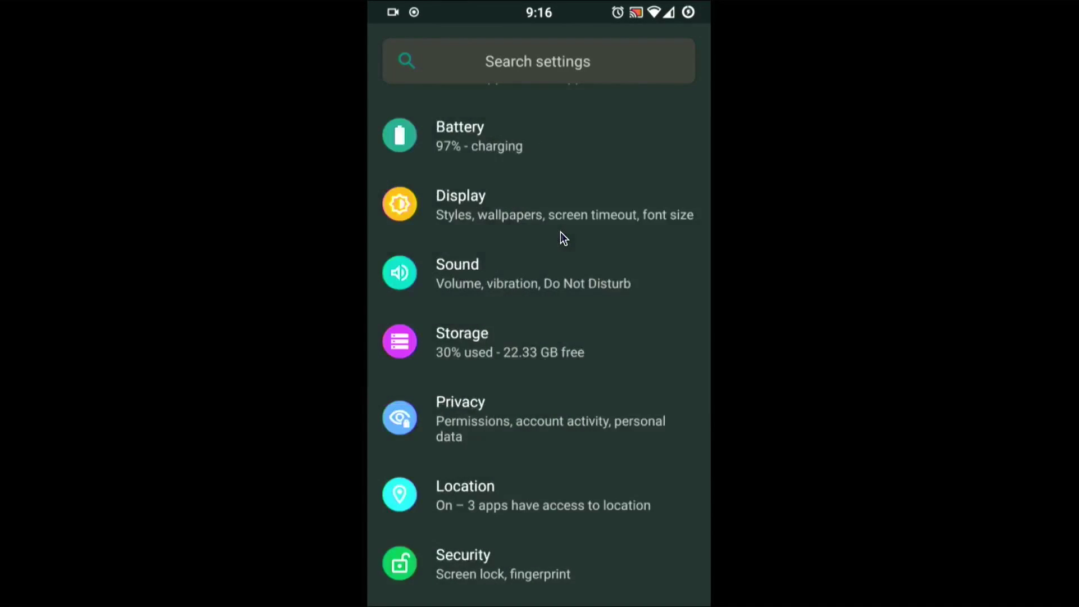
{"action": "scroll", "coordinate": [561, 231], "scroll_direction": "up", "scroll_amount": 3}
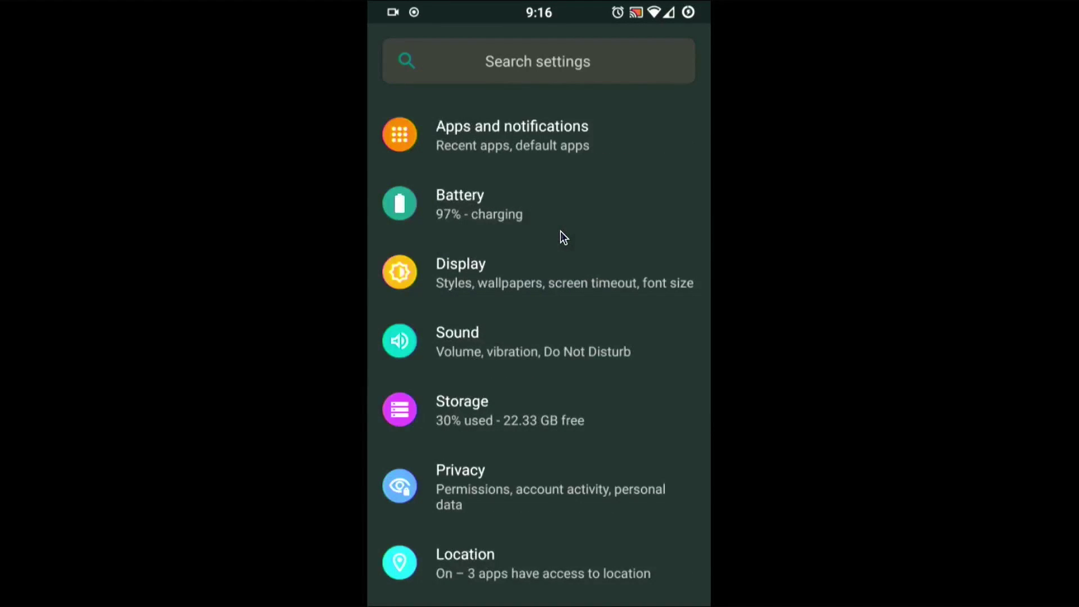
{"action": "key", "text": "ctrl+f"}
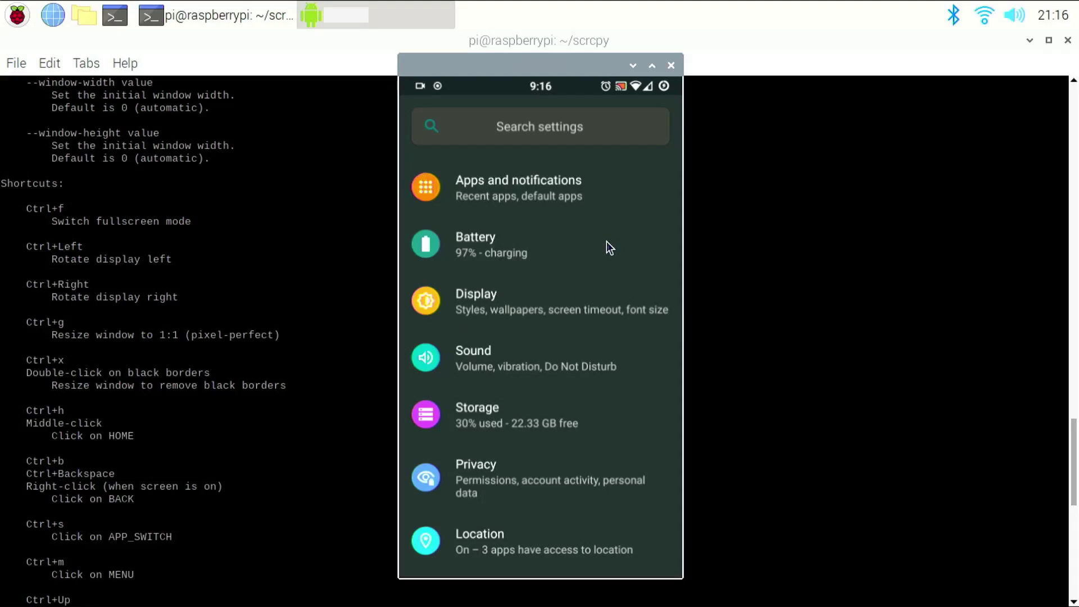
{"action": "key", "text": "ctrl+Left"}
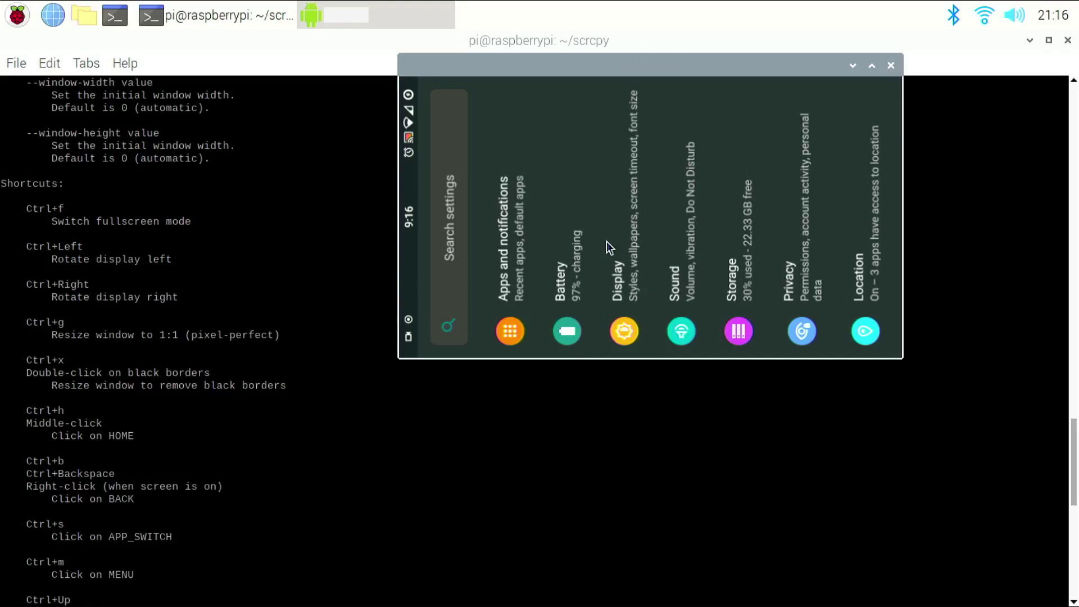
{"action": "key", "text": "ctrl+Right"}
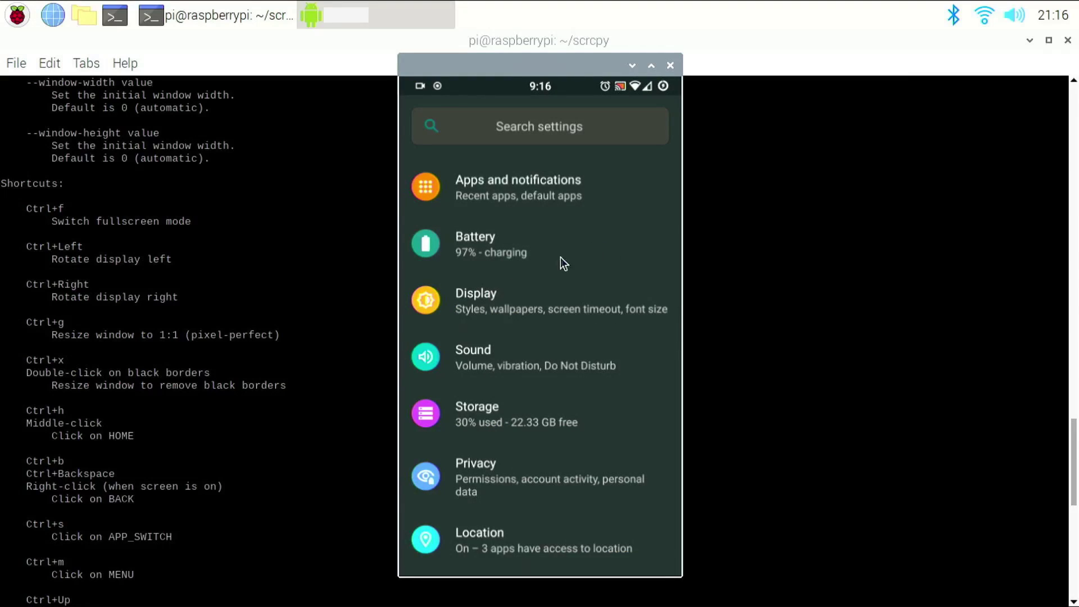
- Send the phone home with a middle-click, then reopen Settings from recent apps via Ctrl+S
{"action": "scroll", "coordinate": [195, 330], "scroll_direction": "down", "scroll_amount": 4}
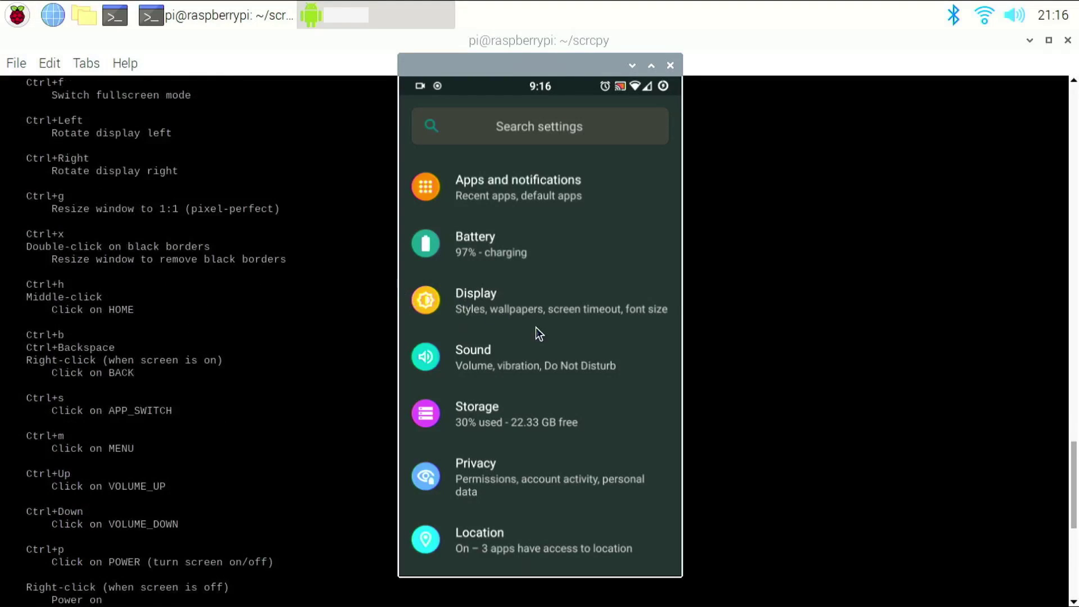
{"action": "middle_click", "coordinate": [507, 313]}
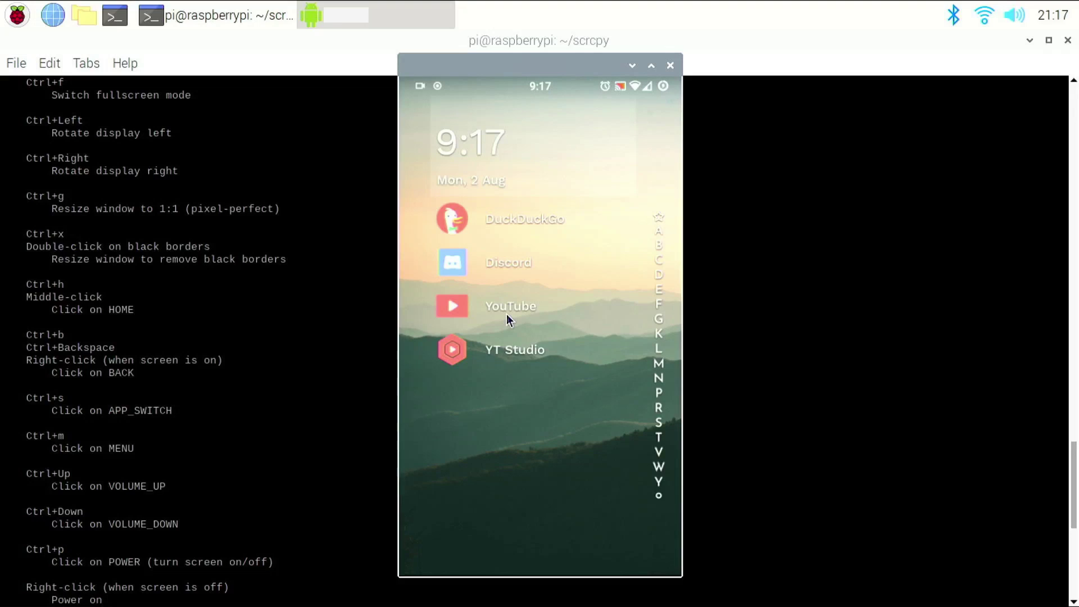
{"action": "key", "text": "ctrl+s"}
{"action": "left_click", "coordinate": [507, 312]}
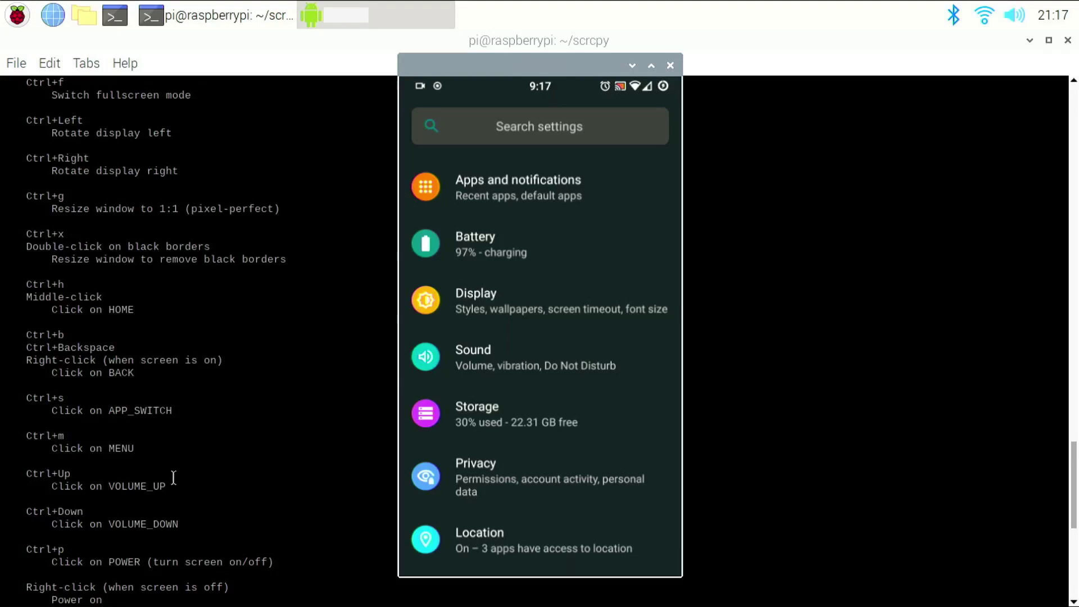
- Raise the phone's volume with Ctrl+Up, then lower it with Ctrl+Down
{"action": "key", "text": "ctrl+Up"}
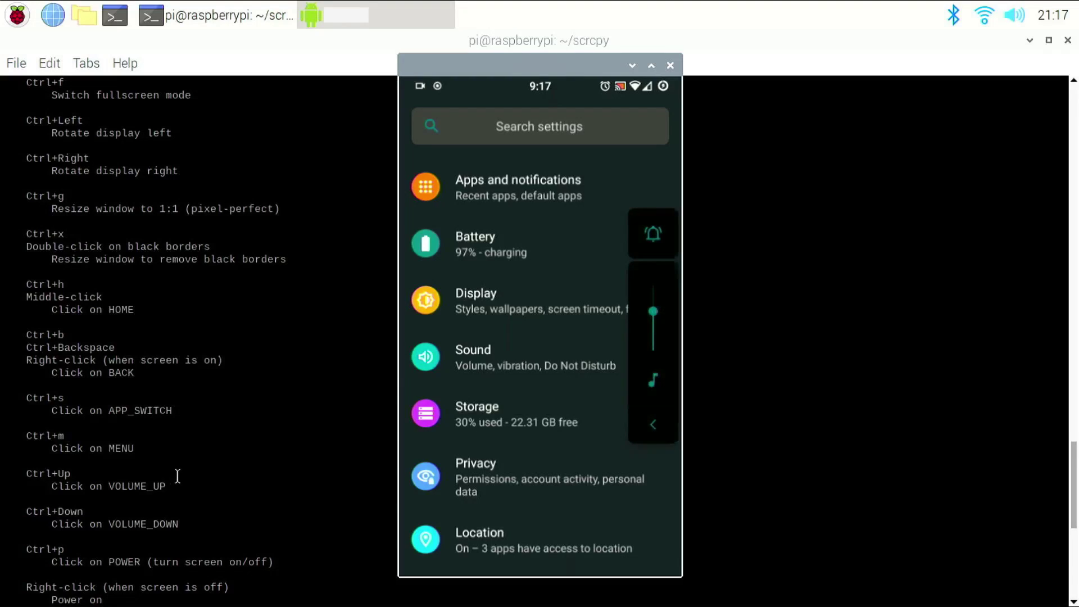
{"action": "key", "text": "ctrl+Up"}
{"action": "key", "text": "ctrl+Down"}
{"action": "key", "text": "ctrl+Down"}
{"action": "scroll", "coordinate": [177, 476], "scroll_direction": "down", "scroll_amount": 5}
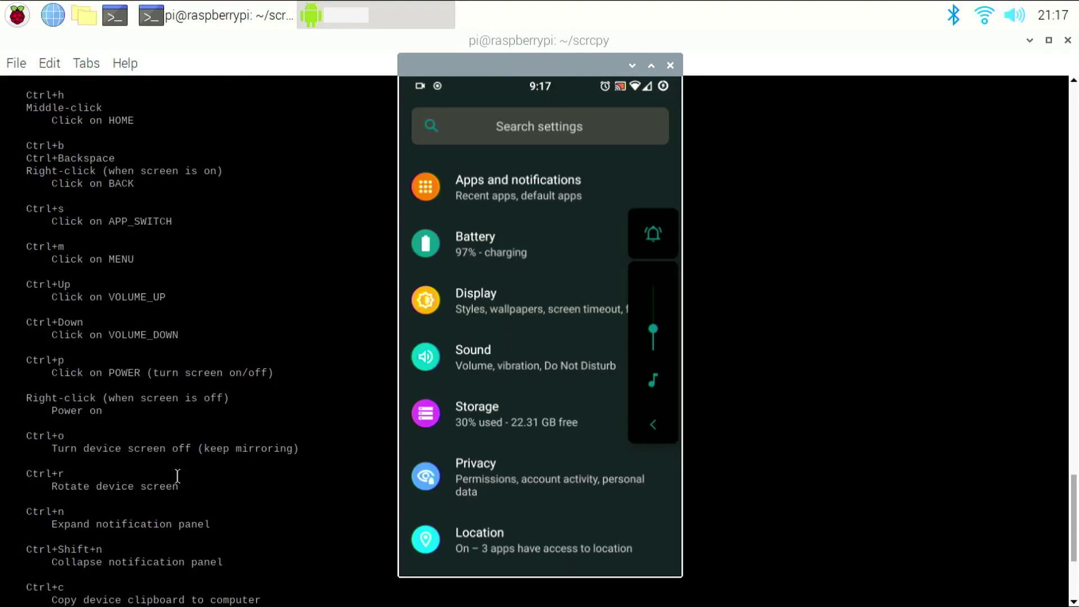
- Turn the phone's screen off and on with Ctrl+P, then unlock it back to Settings with Ctrl+M
{"action": "key", "text": "ctrl+p"}
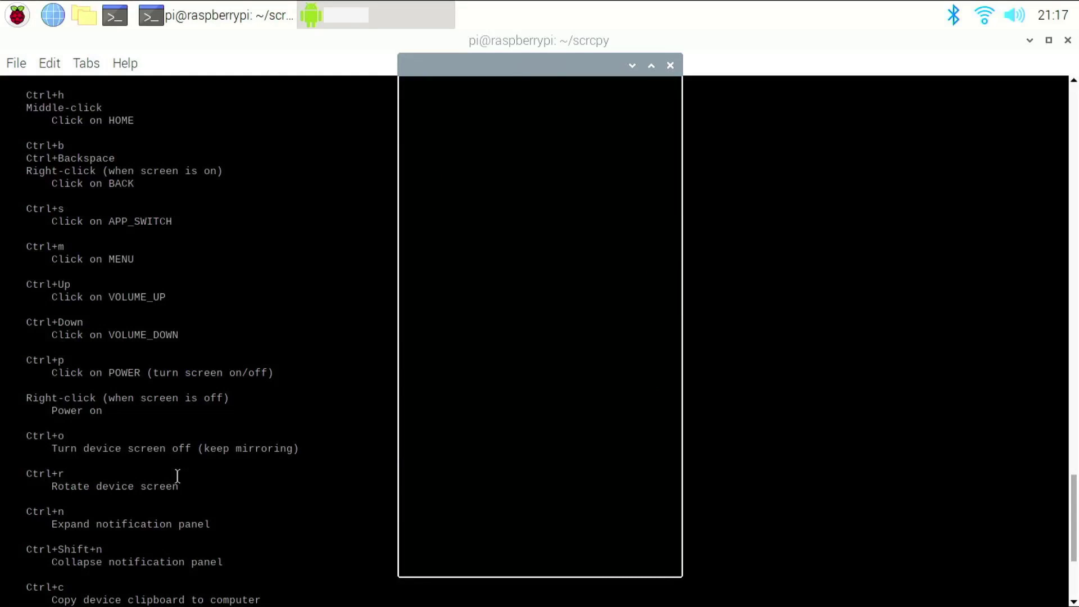
{"action": "key", "text": "ctrl+p"}
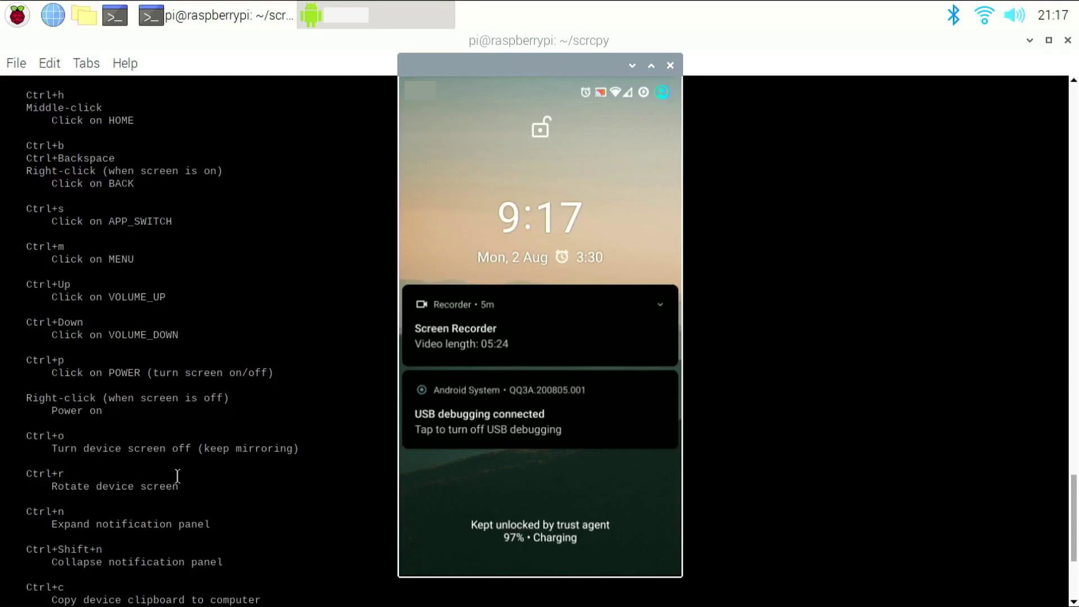
{"action": "key", "text": "ctrl+m"}
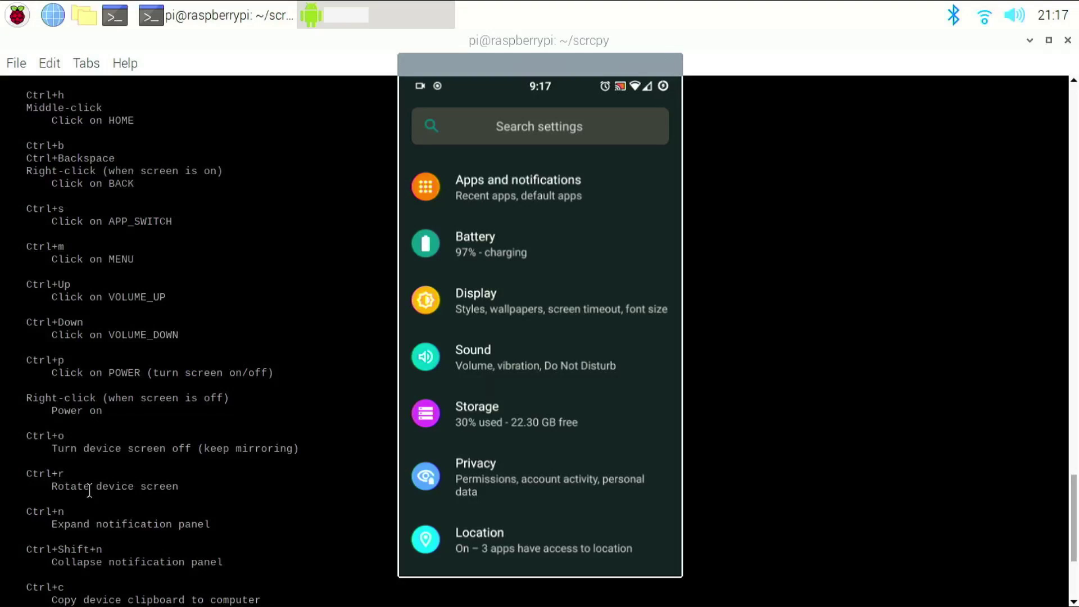
- Rotate the mirror to landscape, maximize it, and browse Settings in fullscreen
{"action": "key", "text": "ctrl+r"}
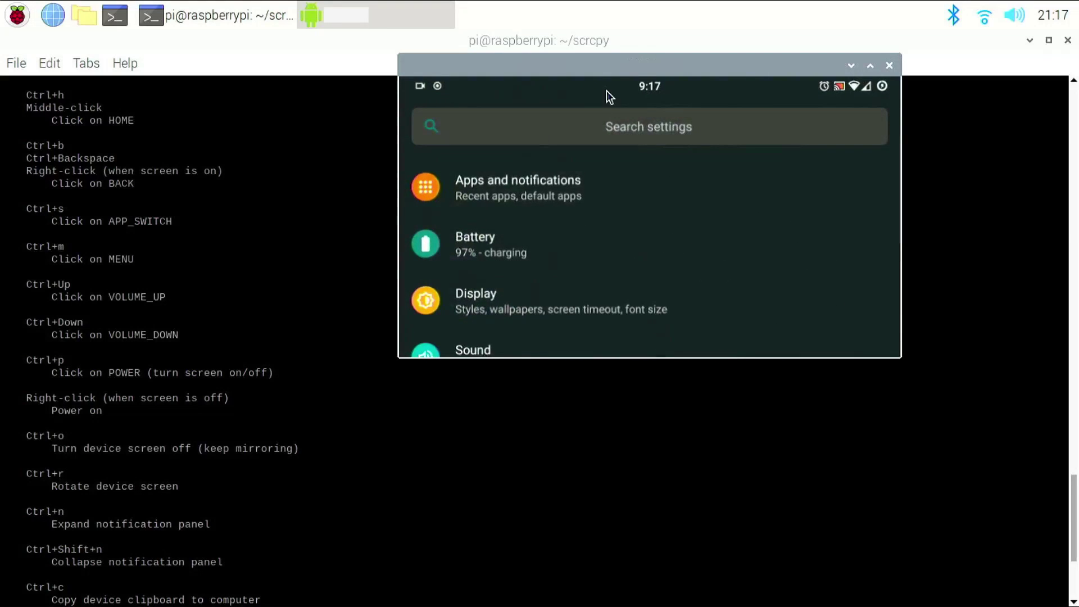
{"action": "double_click", "coordinate": [721, 67]}
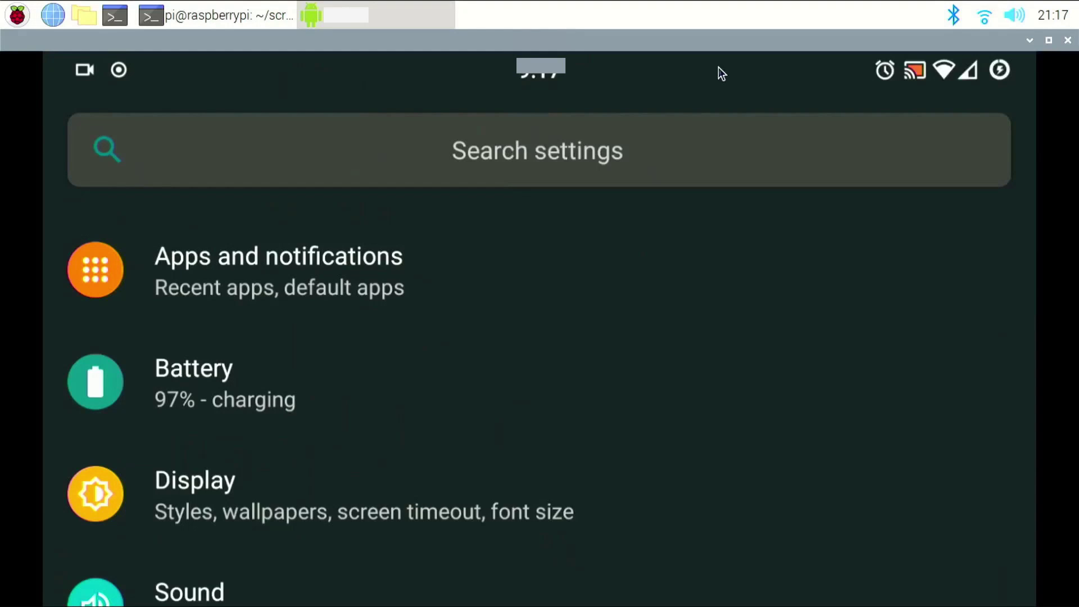
{"action": "key", "text": "alt+f"}
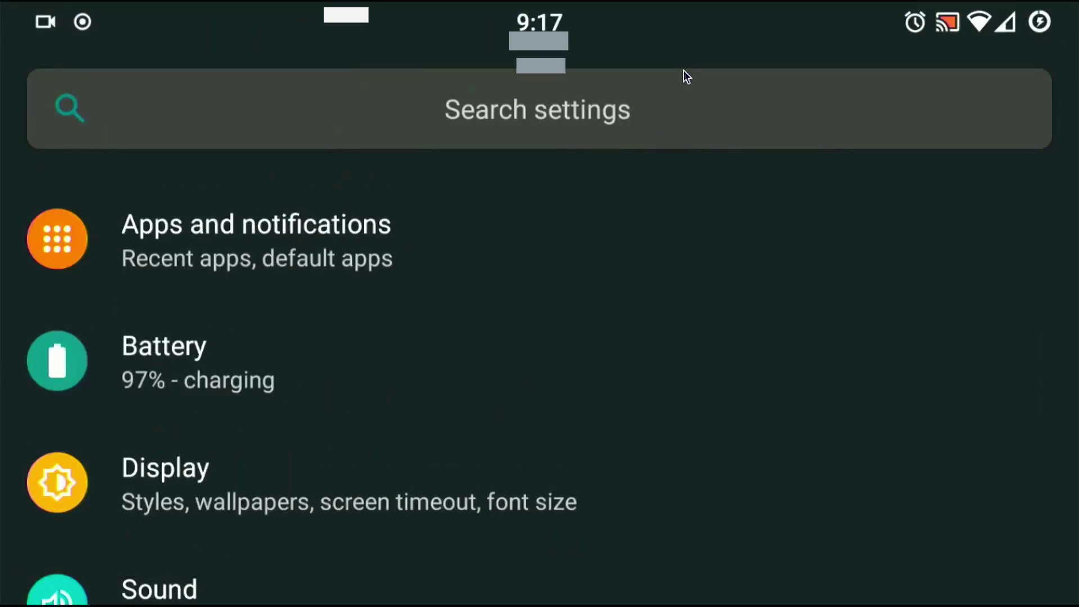
{"action": "scroll", "coordinate": [421, 260], "scroll_direction": "down", "scroll_amount": 5}
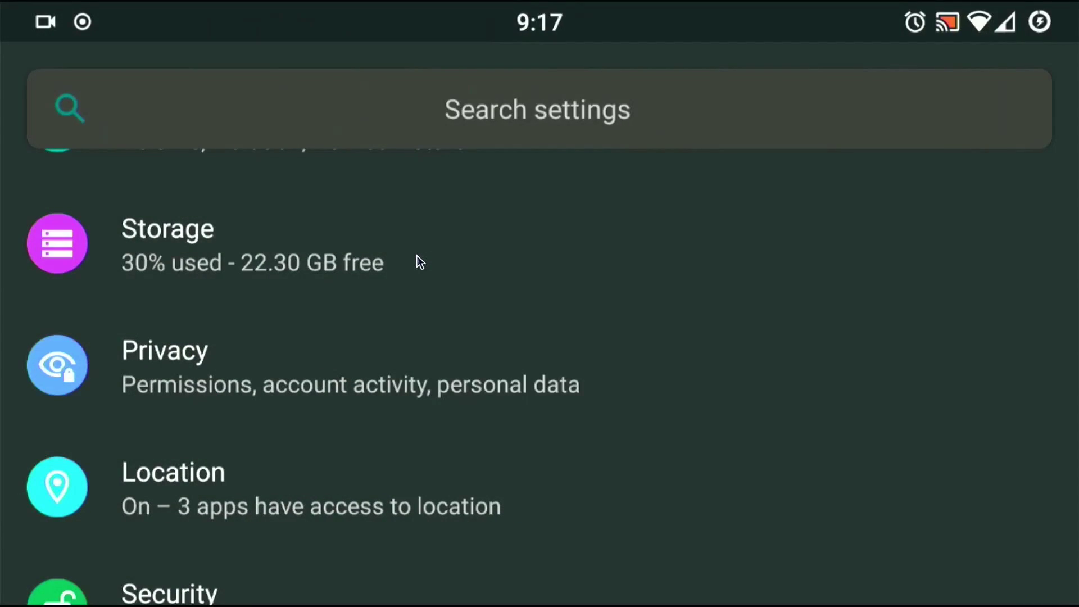
{"action": "scroll", "coordinate": [417, 259], "scroll_direction": "down", "scroll_amount": 5}
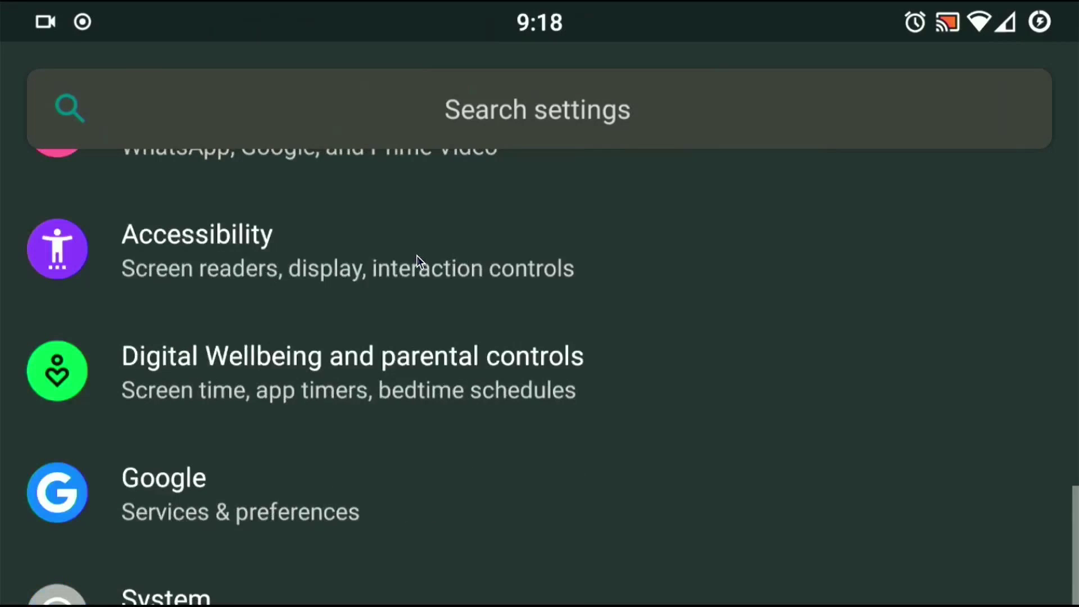
{"action": "scroll", "coordinate": [417, 260], "scroll_direction": "up", "scroll_amount": 7}
{"action": "scroll", "coordinate": [417, 257], "scroll_direction": "up", "scroll_amount": 5}
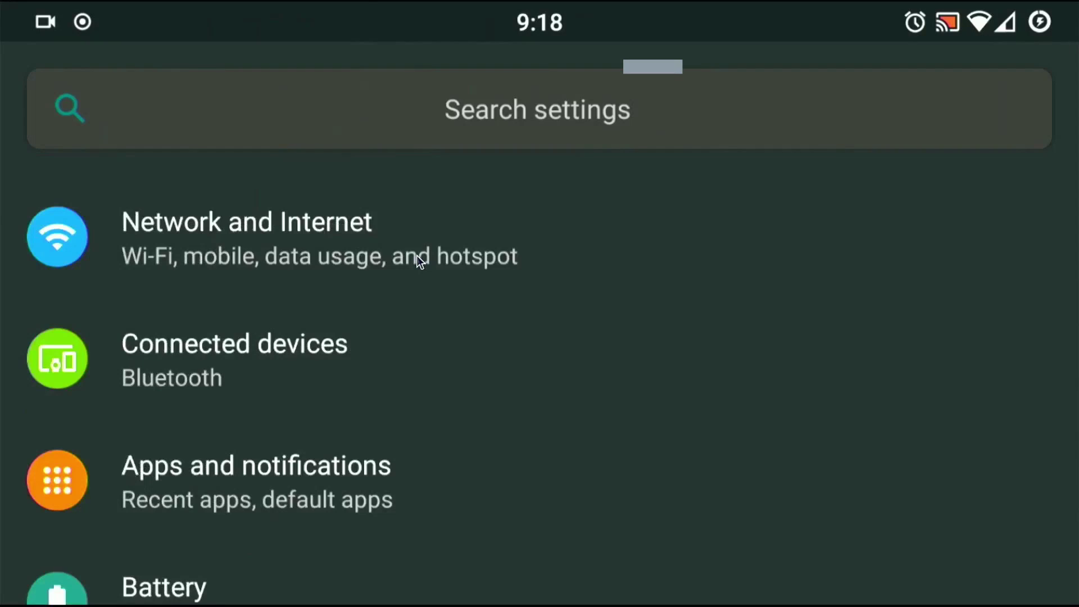
- Exit fullscreen so the phone mirror returns to a window
{"action": "key", "text": "ctrl+f"}
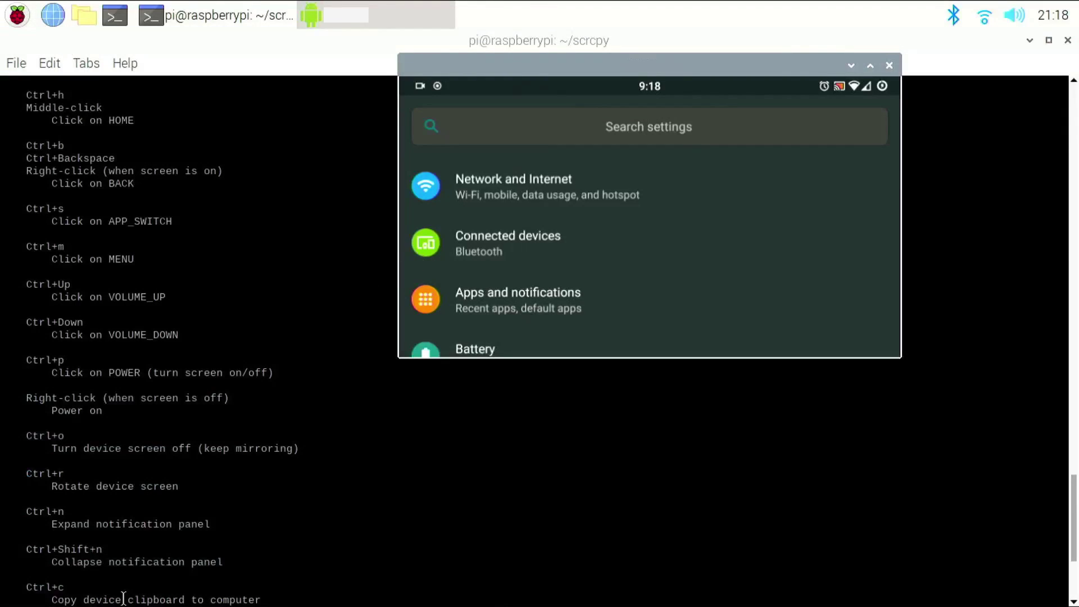
{"action": "scroll", "coordinate": [157, 517], "scroll_direction": "down", "scroll_amount": 2}
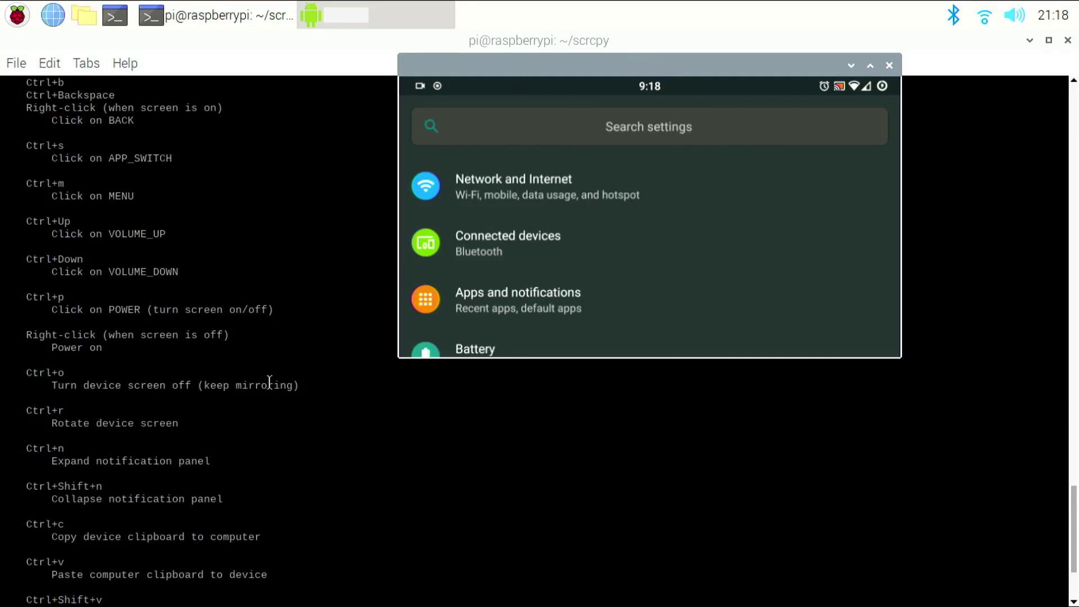
{"action": "scroll", "coordinate": [213, 391], "scroll_direction": "down", "scroll_amount": 2}
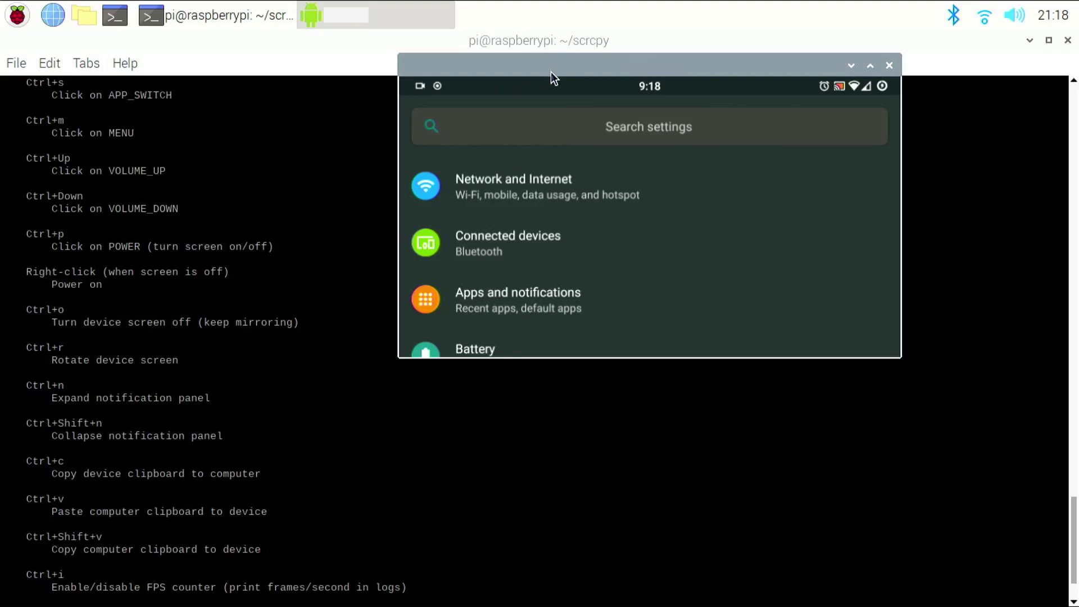
- Expand the phone's notification panel with Ctrl+N, collapse it with Ctrl+Shift+N, and bring the terminal forward
{"action": "key", "text": "ctrl+n"}
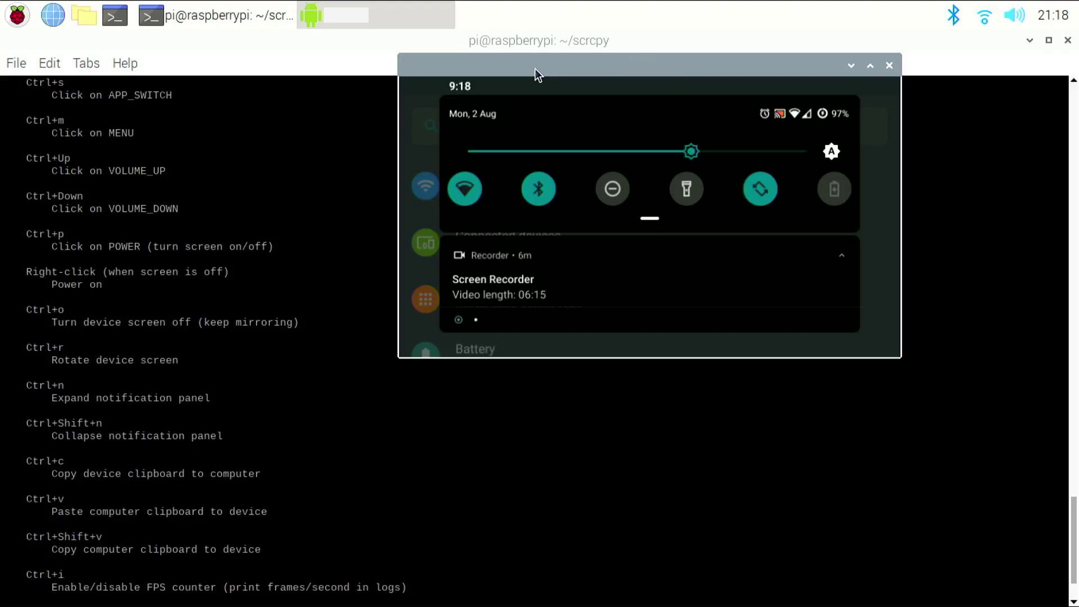
{"action": "key", "text": "ctrl+shift+n"}
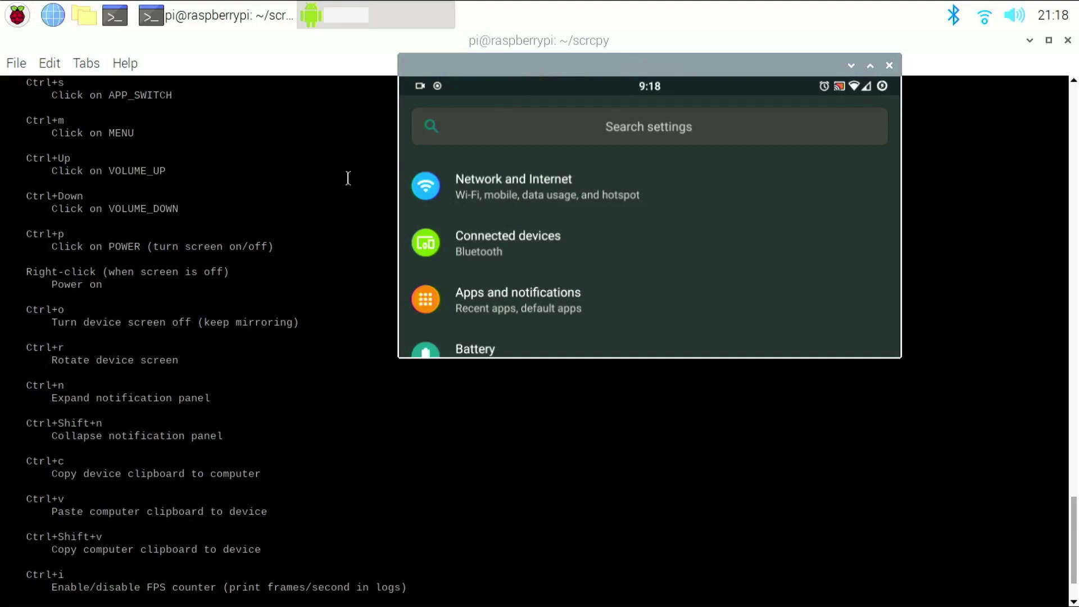
{"action": "left_click", "coordinate": [184, 540]}
{"action": "scroll", "coordinate": [185, 540], "scroll_direction": "down", "scroll_amount": 2}
- Scroll through the scrcpy help output in the terminal
{"action": "scroll", "coordinate": [184, 540], "scroll_direction": "up", "scroll_amount": 7}
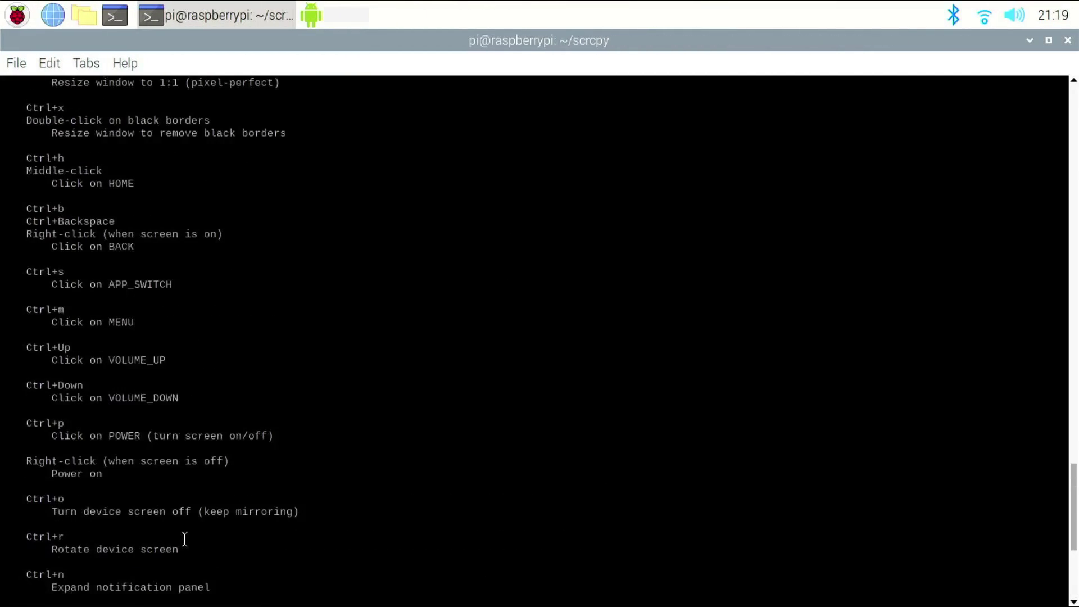
{"action": "scroll", "coordinate": [194, 538], "scroll_direction": "up", "scroll_amount": 13}
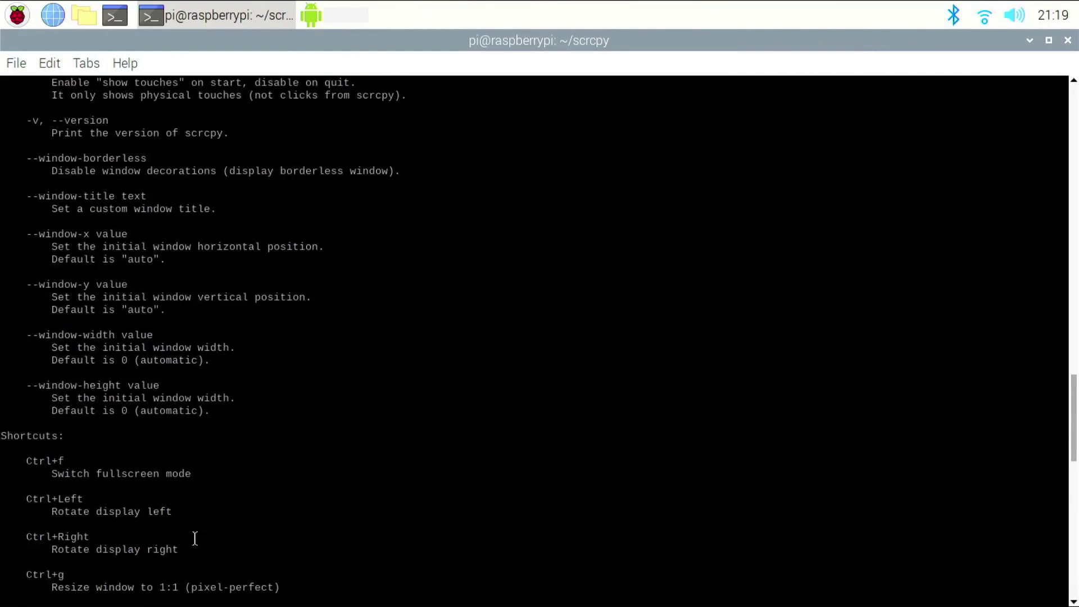
{"action": "scroll", "coordinate": [195, 539], "scroll_direction": "up", "scroll_amount": 20}
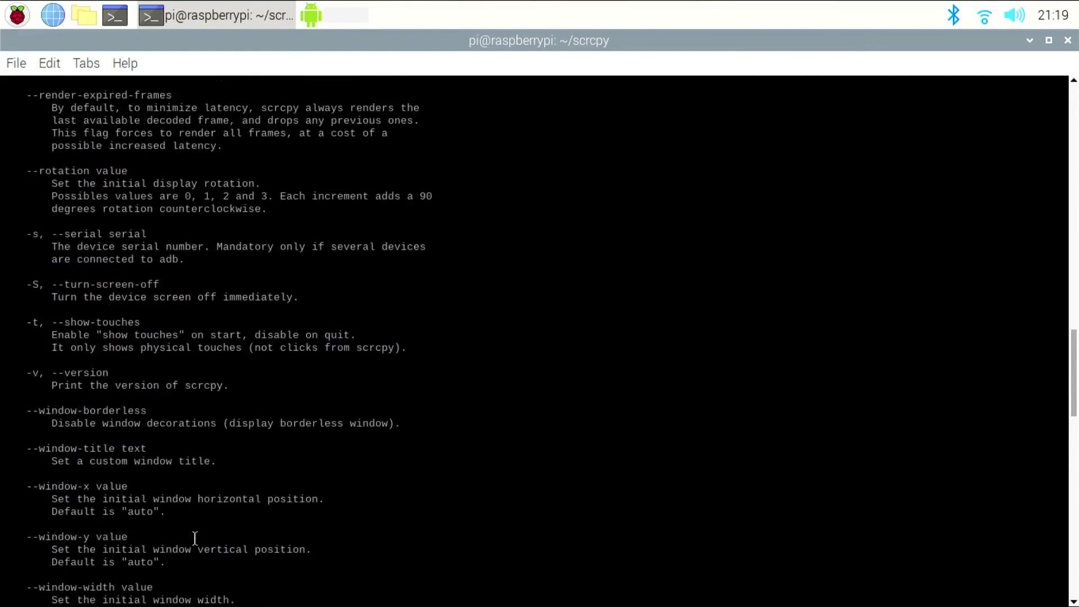
{"action": "scroll", "coordinate": [195, 538], "scroll_direction": "up", "scroll_amount": 18}
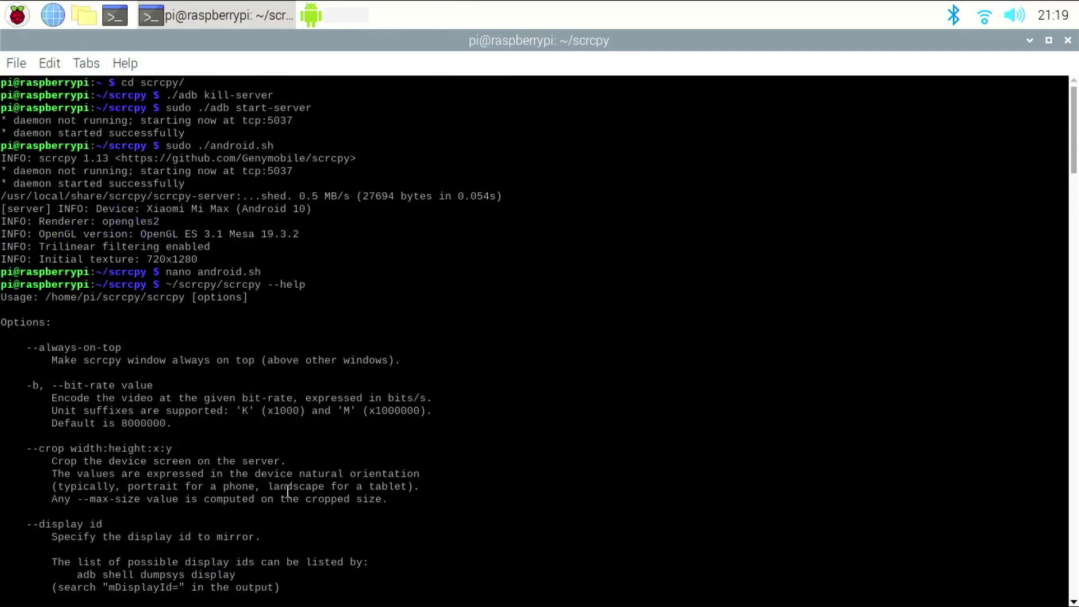
{"action": "scroll", "coordinate": [281, 477], "scroll_direction": "down", "scroll_amount": 10}
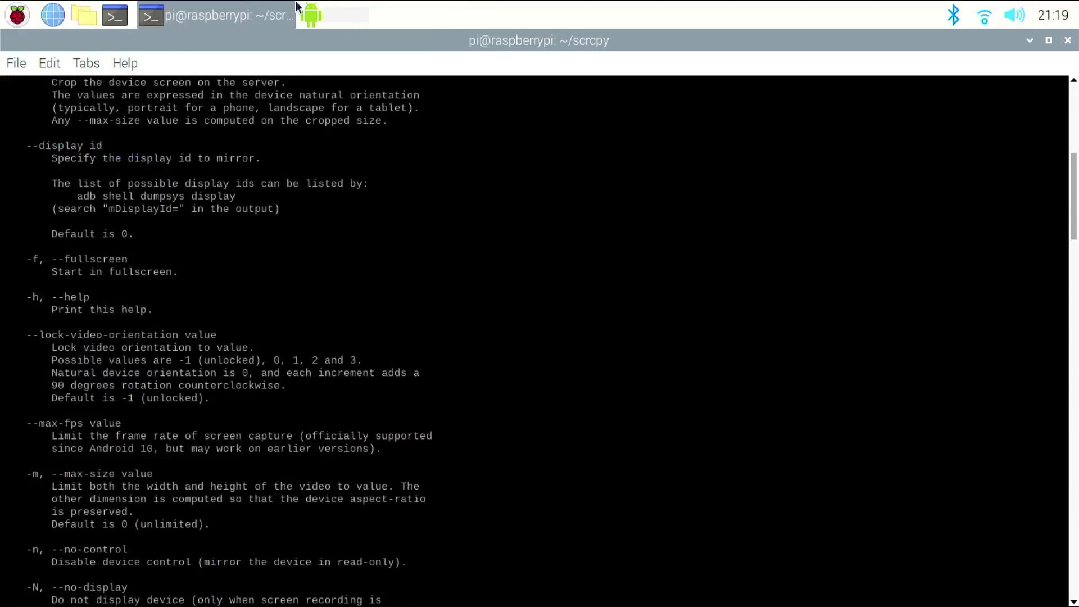
- Close the Scrcpy phone mirror window and scroll the terminal back to the prompt
{"action": "left_click", "coordinate": [308, 15]}
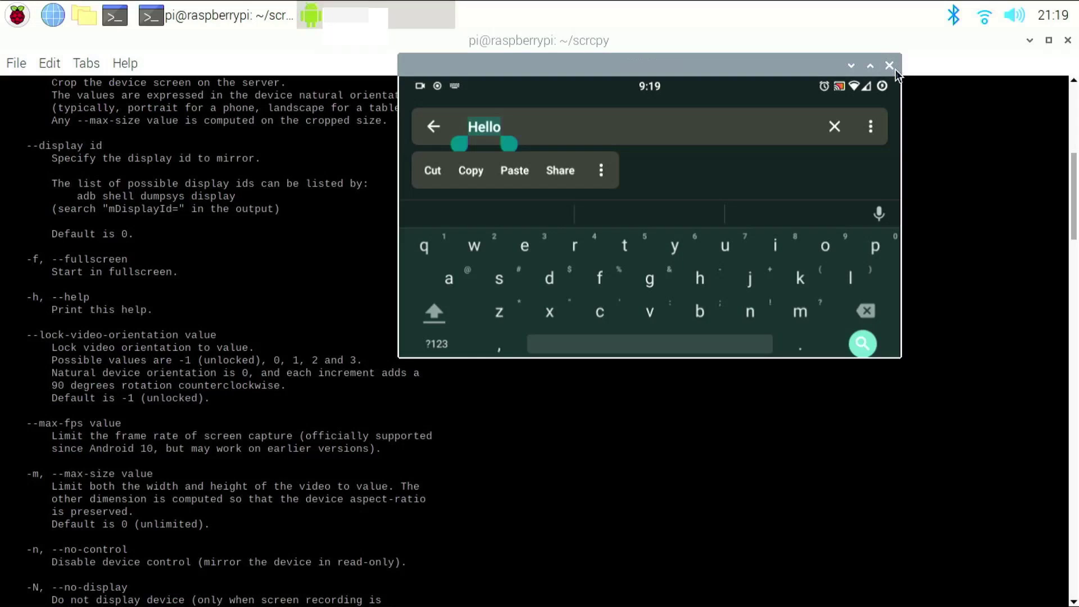
{"action": "left_click", "coordinate": [889, 66]}
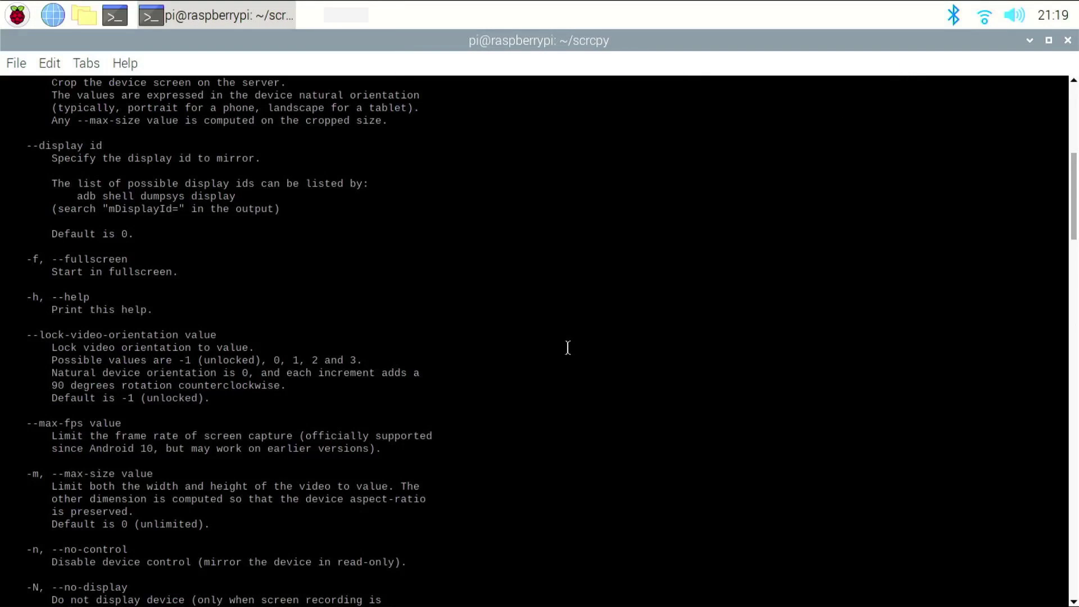
{"action": "scroll", "coordinate": [567, 347], "scroll_direction": "down", "scroll_amount": 15}
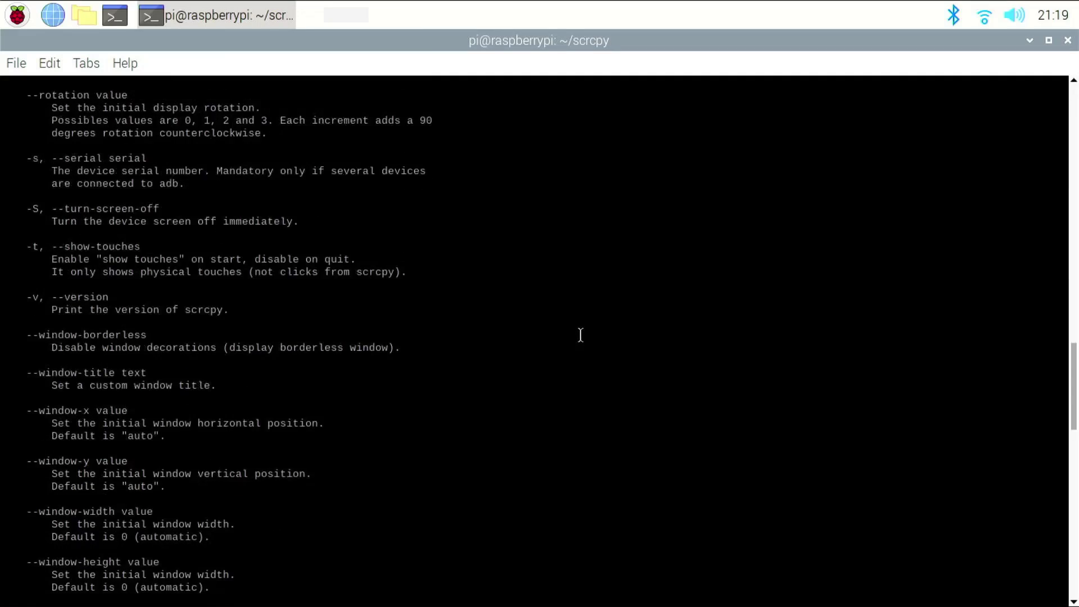
{"action": "scroll", "coordinate": [581, 335], "scroll_direction": "up", "scroll_amount": 2}
{"action": "scroll", "coordinate": [581, 335], "scroll_direction": "down", "scroll_amount": 20}
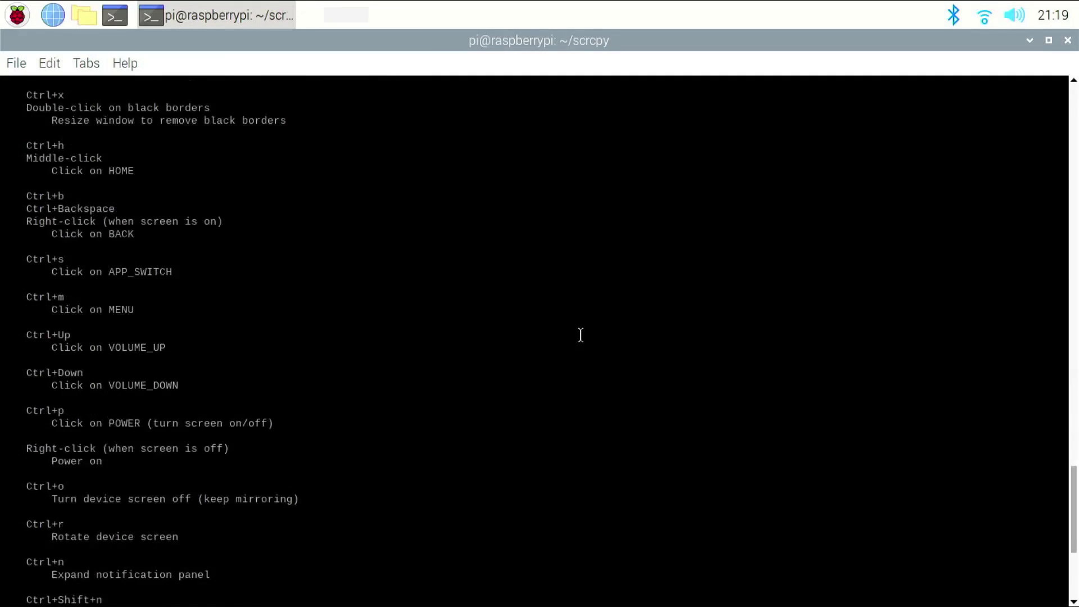
{"action": "scroll", "coordinate": [580, 335], "scroll_direction": "down", "scroll_amount": 6}
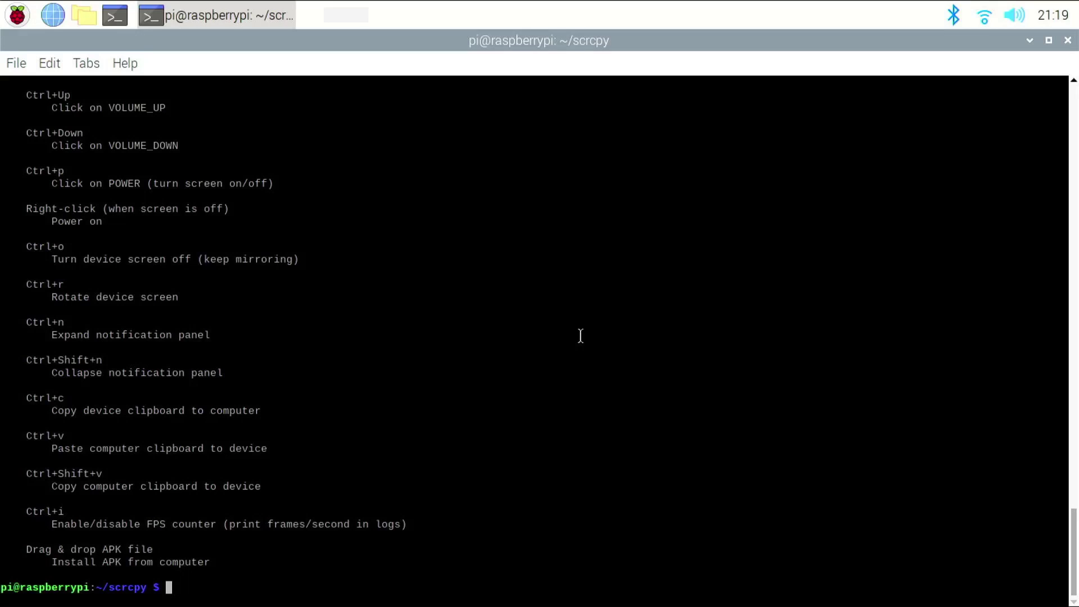
- Edit android.sh in nano, append ' -f' to the scrcpy line, and save it under the same name
{"action": "type", "text": "nano android.sh"}
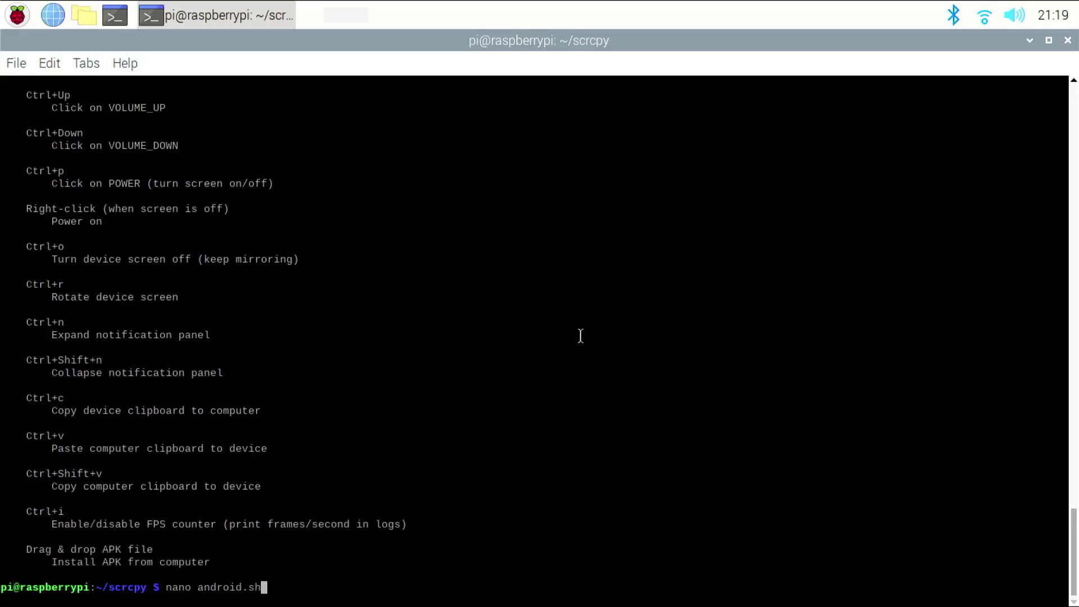
{"action": "key", "text": "Return"}
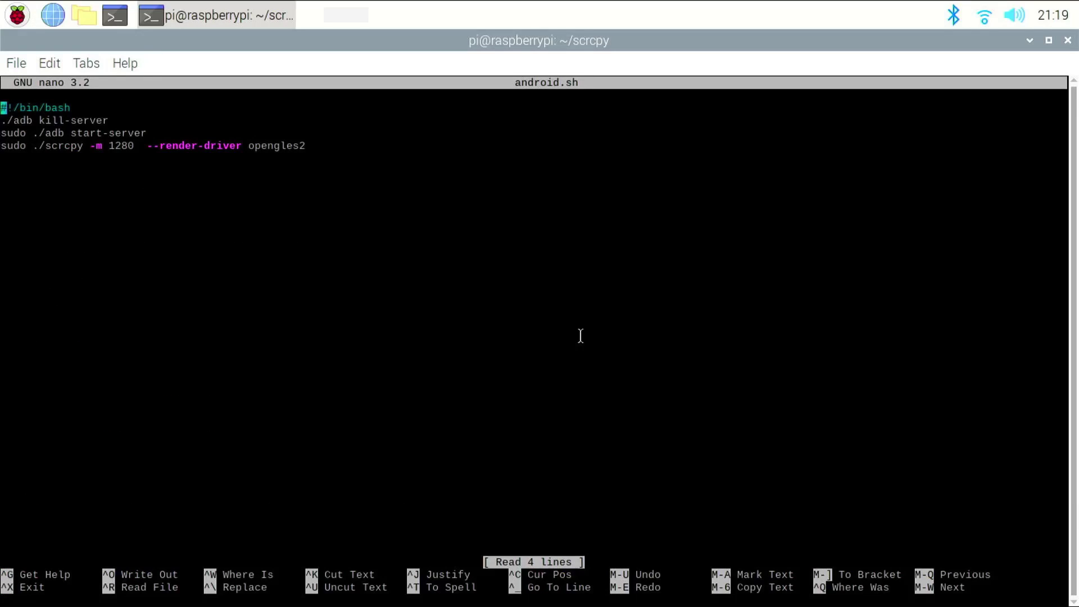
{"action": "key", "text": "Down"}
{"action": "key", "text": "Down"}
{"action": "key", "text": "Right"}
{"action": "key", "text": "Down"}
{"action": "key", "text": "End"}
{"action": "type", "text": "-f"}
{"action": "key", "text": "ctrl+x"}
{"action": "key", "text": "y"}
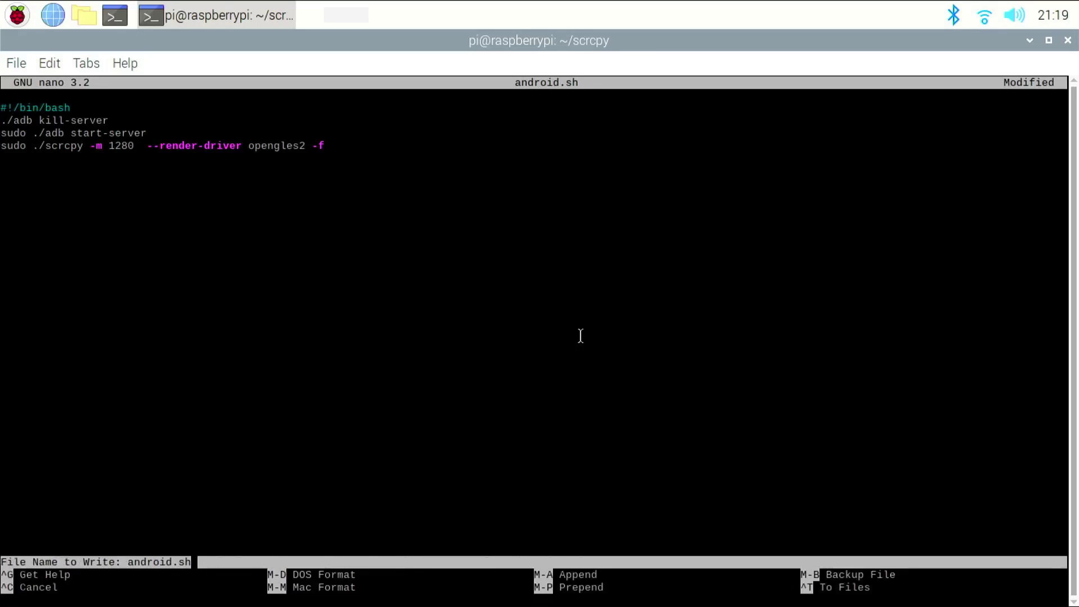
{"action": "key", "text": "Return"}
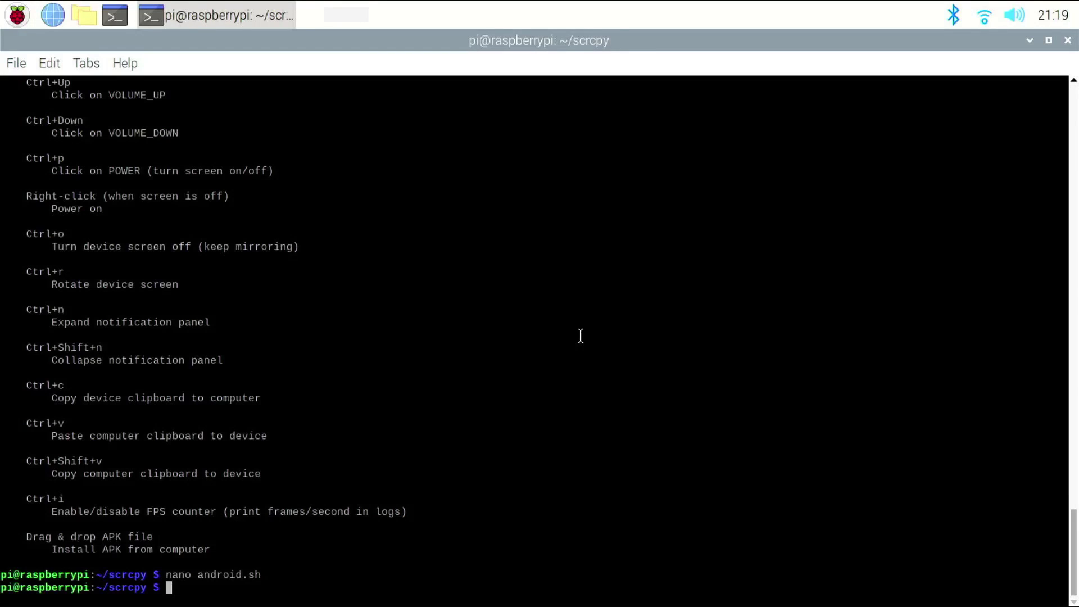
- Start Scrcpy from the Raspberry Pi menu's System Tools to check it opens fullscreen
{"action": "left_click", "coordinate": [17, 15]}
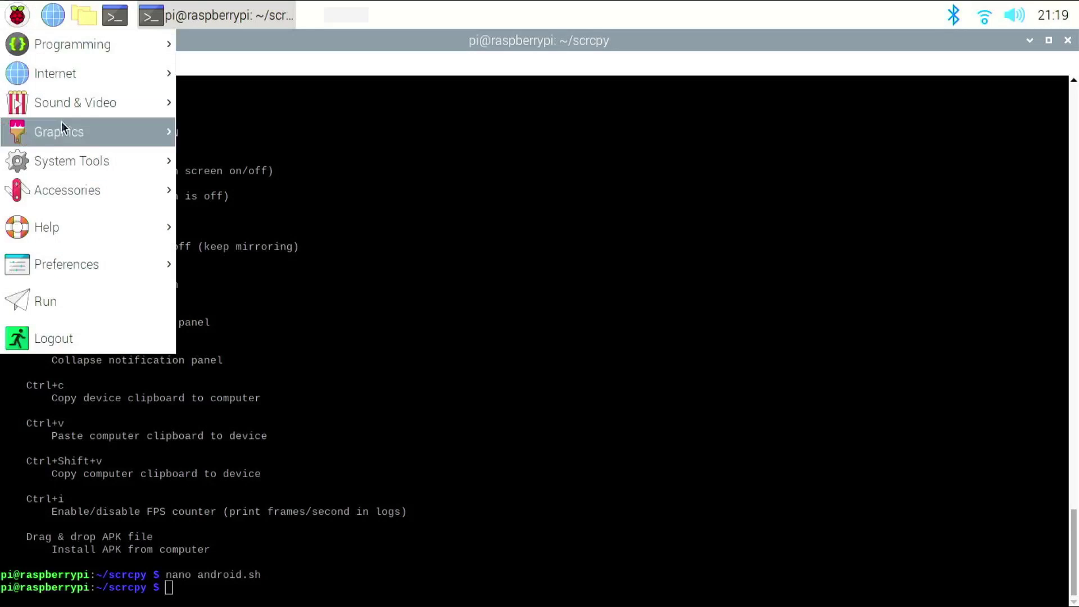
{"action": "mouse_move", "coordinate": [92, 167]}
{"action": "left_click", "coordinate": [253, 158]}
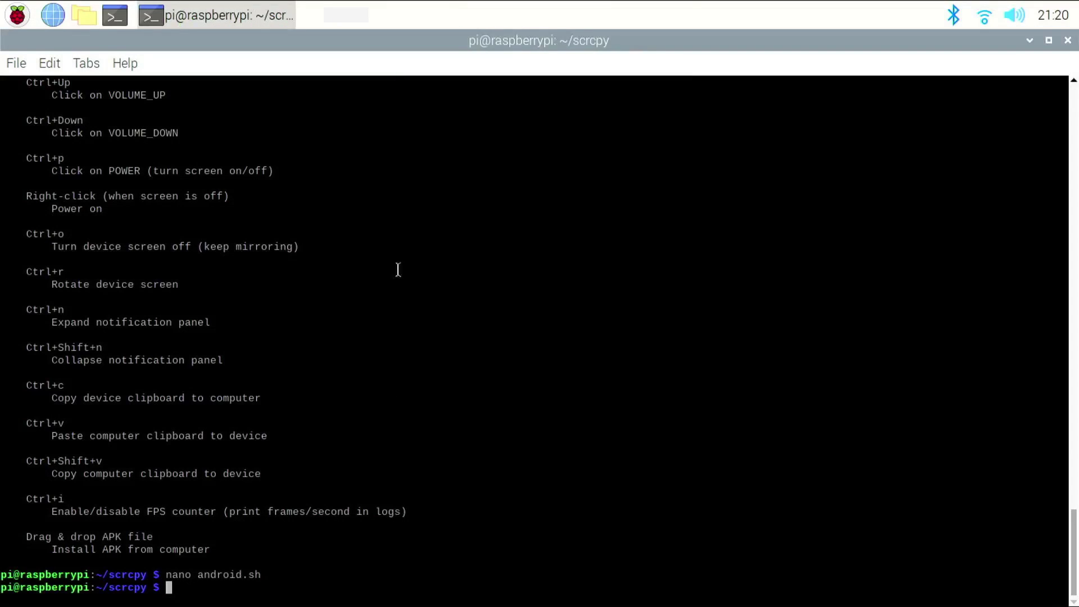
{"action": "scroll", "coordinate": [246, 223], "scroll_direction": "up", "scroll_amount": 20}
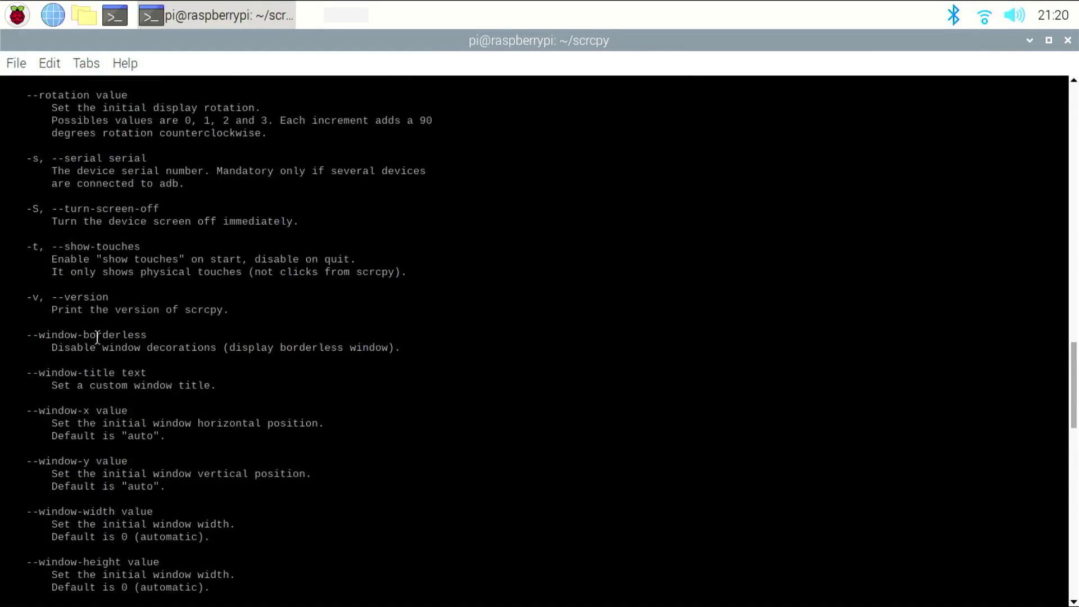
{"action": "scroll", "coordinate": [95, 331], "scroll_direction": "up", "scroll_amount": 3}
{"action": "scroll", "coordinate": [95, 331], "scroll_direction": "up", "scroll_amount": 13}
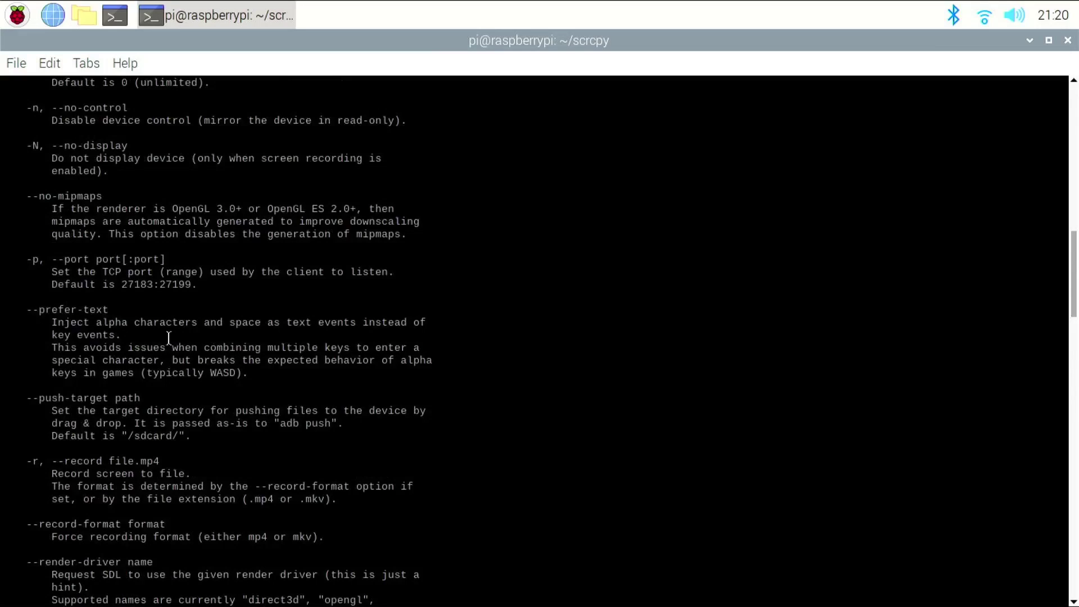
{"action": "scroll", "coordinate": [109, 357], "scroll_direction": "down", "scroll_amount": 3}
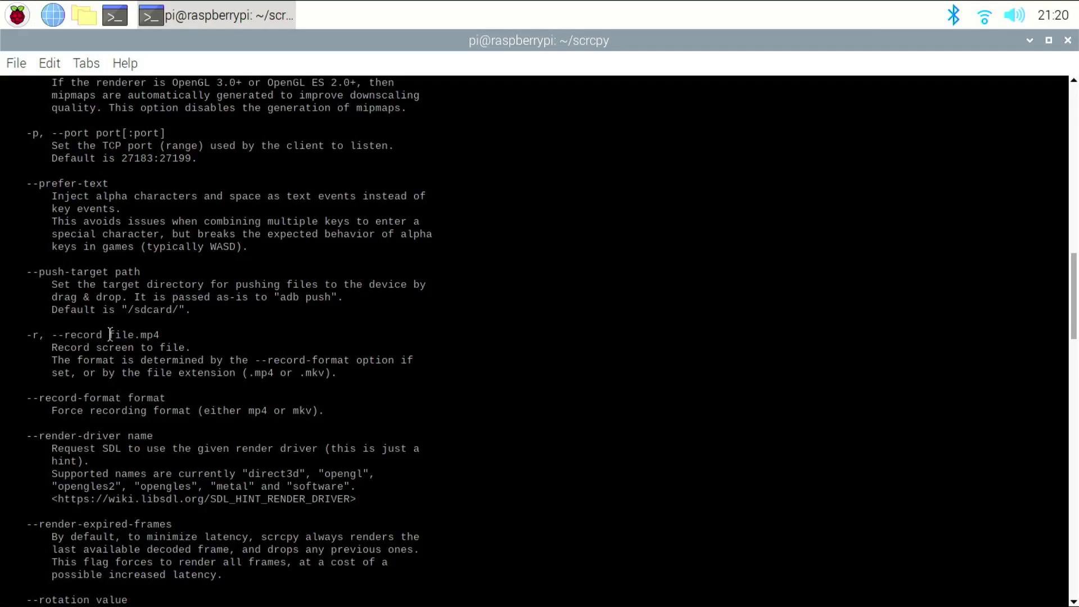
{"action": "scroll", "coordinate": [110, 335], "scroll_direction": "down", "scroll_amount": 6}
{"action": "scroll", "coordinate": [111, 335], "scroll_direction": "up", "scroll_amount": 2}
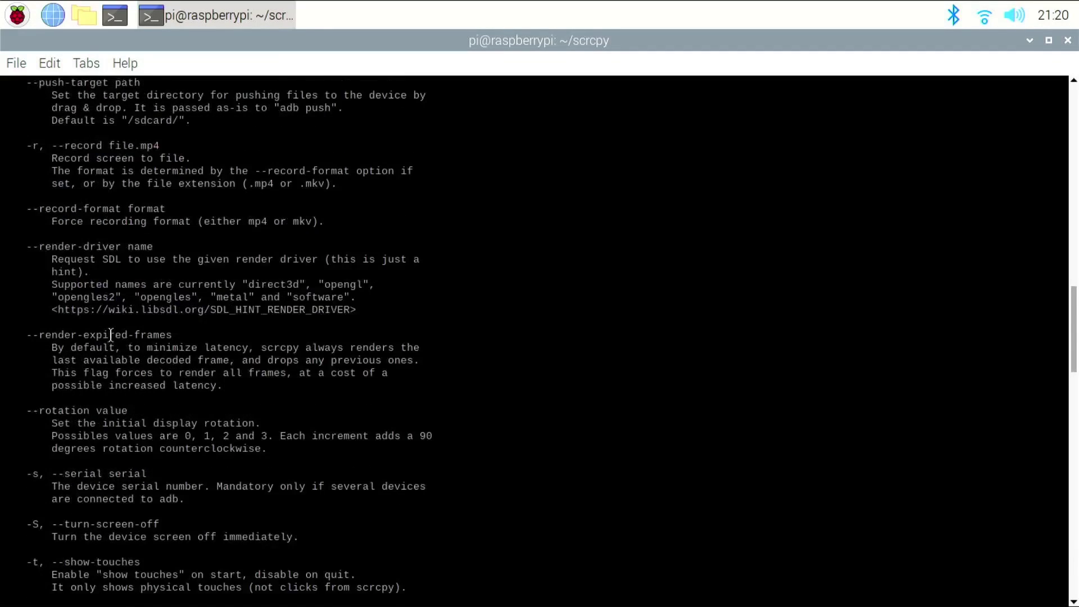
{"action": "scroll", "coordinate": [112, 335], "scroll_direction": "down", "scroll_amount": 20}
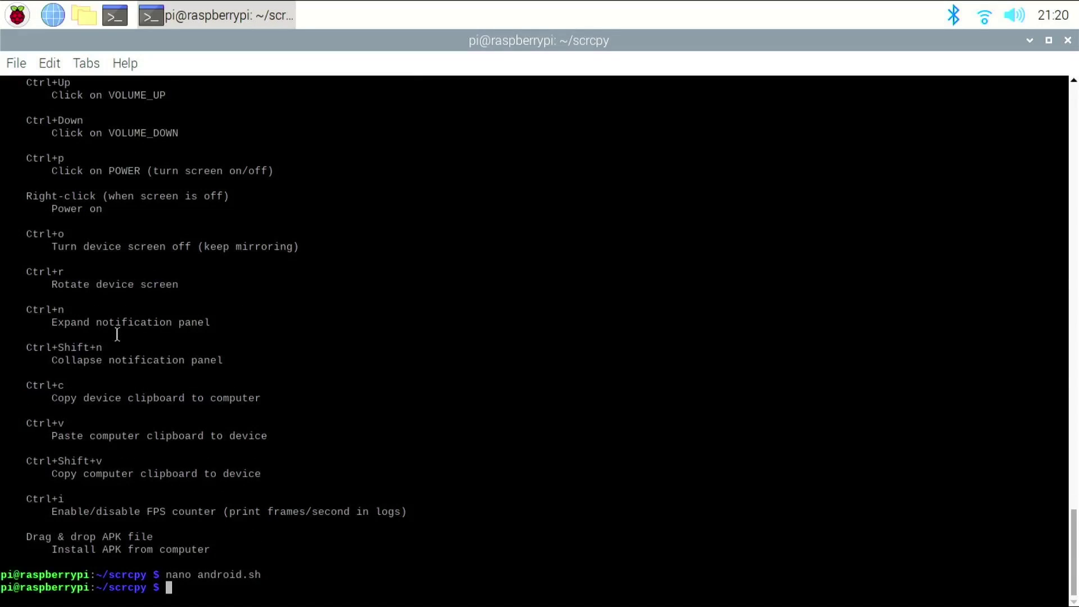
- Run ./scrcpy -r Tutorial.mp4 to mirror the phone while recording to Tutorial.mp4
{"action": "type", "text": "./scrcpy -r Tutorial."}
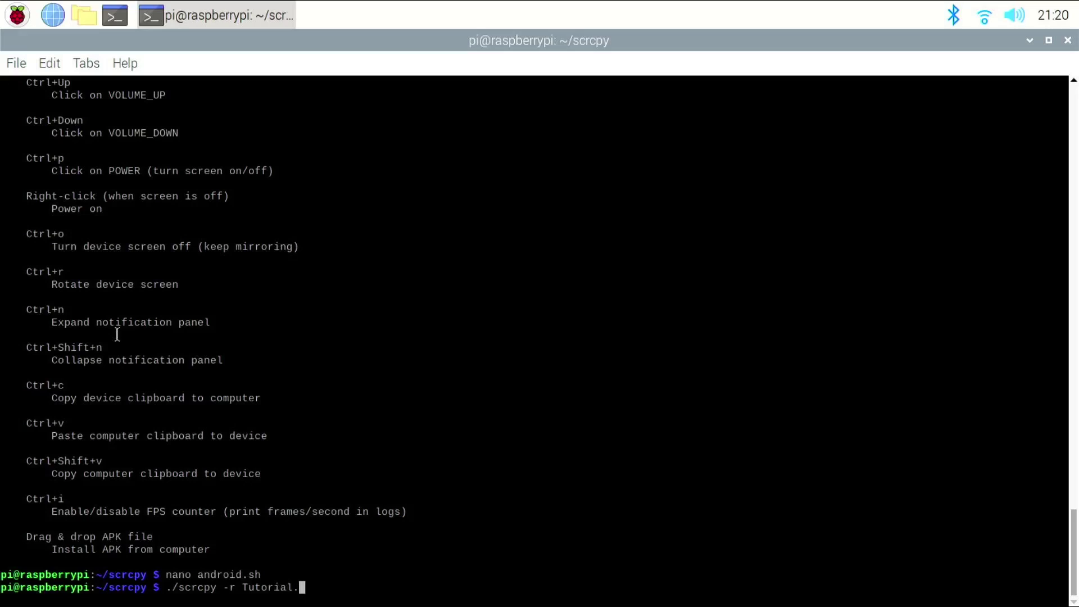
{"action": "type", "text": "mp4"}
{"action": "key", "text": "Return"}
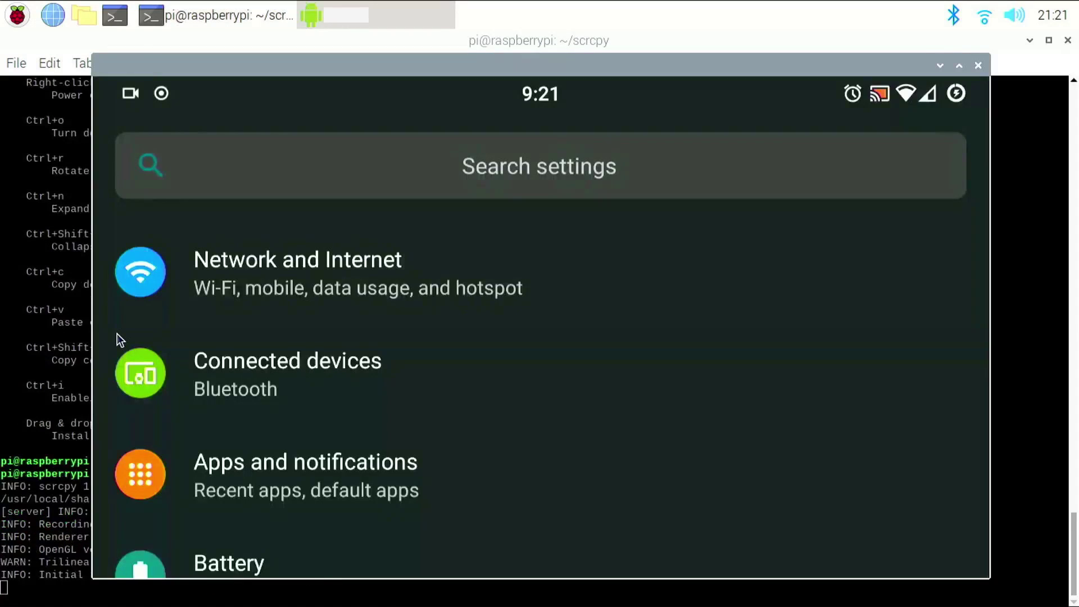
- Open the phone's Battery settings in the mirror, then close Scrcpy to finish Tutorial.mp4
{"action": "scroll", "coordinate": [186, 349], "scroll_direction": "down", "scroll_amount": 10}
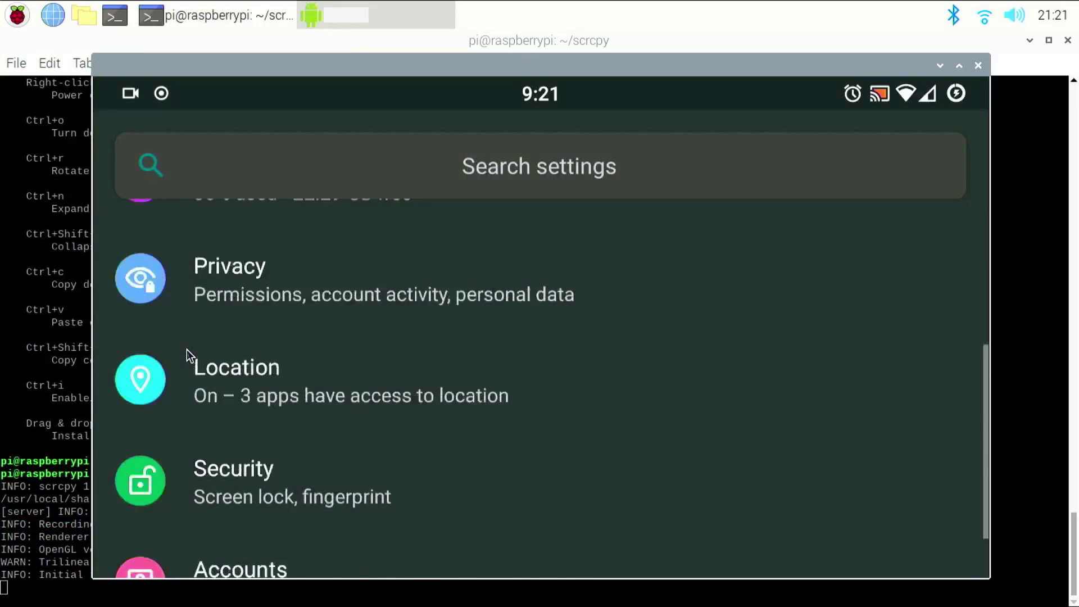
{"action": "scroll", "coordinate": [186, 348], "scroll_direction": "up", "scroll_amount": 10}
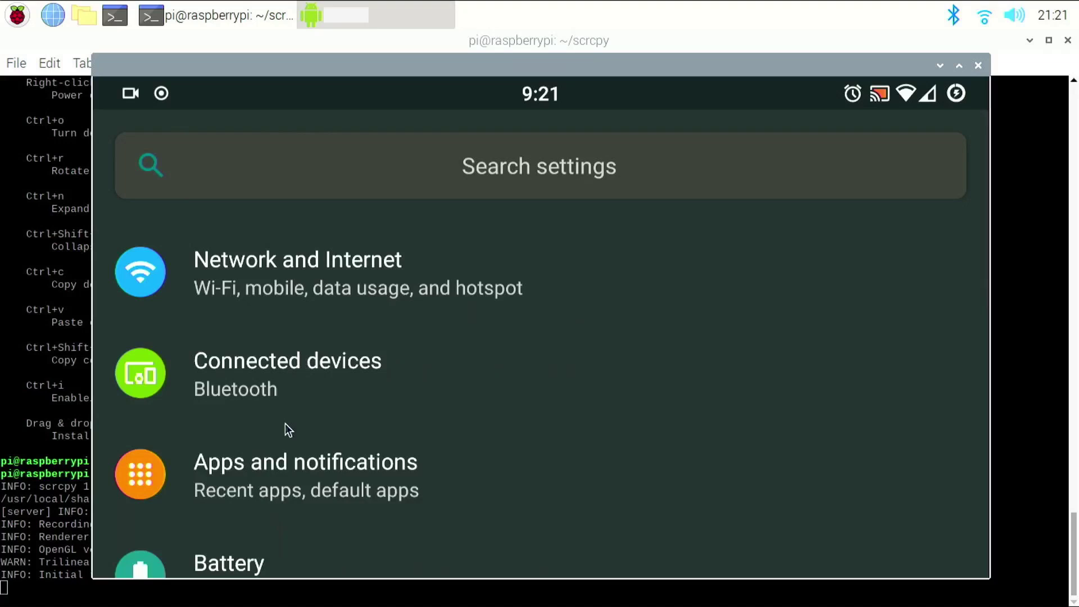
{"action": "scroll", "coordinate": [286, 428], "scroll_direction": "down", "scroll_amount": 2}
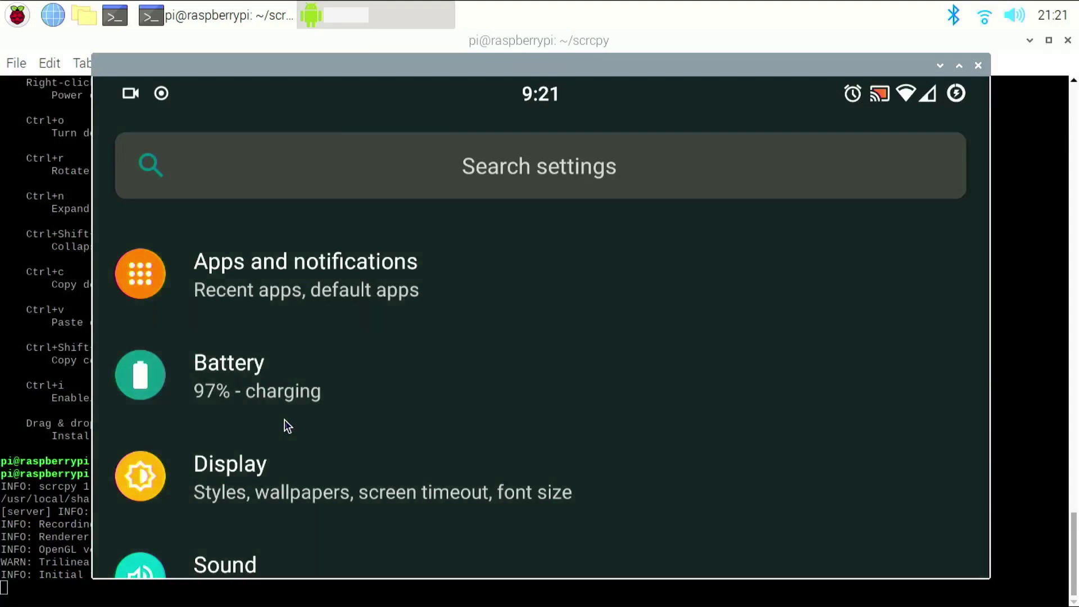
{"action": "left_click", "coordinate": [284, 419]}
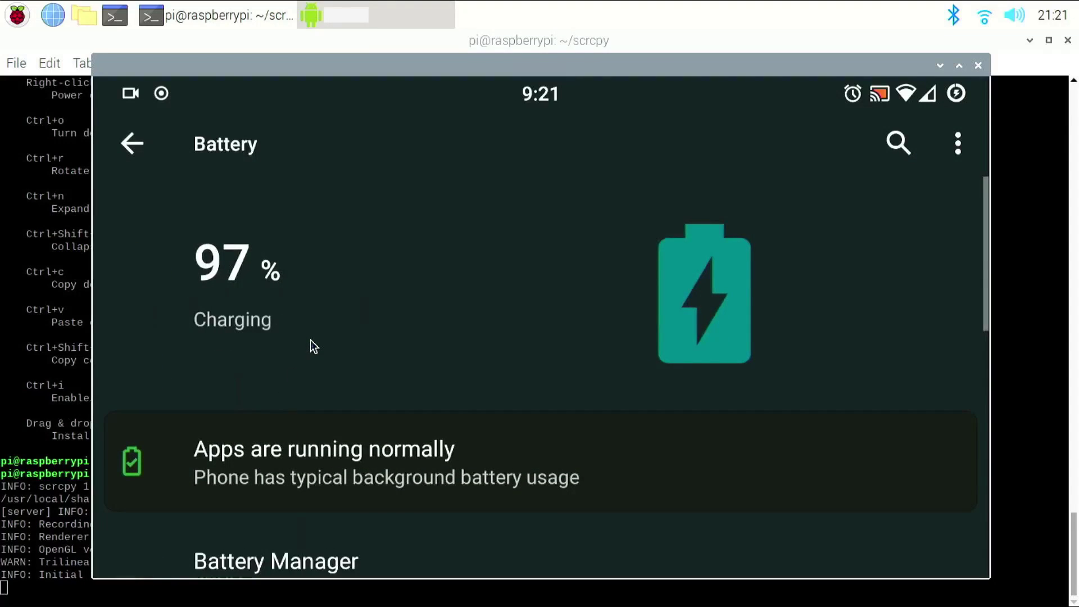
{"action": "left_click", "coordinate": [979, 65]}
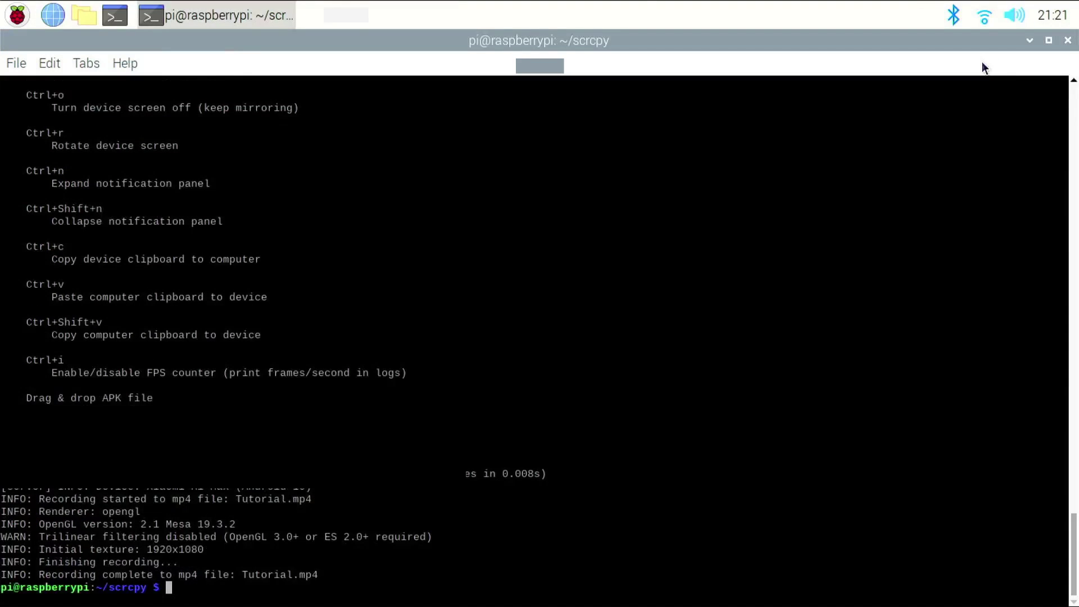
- List the folder to confirm Tutorial.mp4 exists, then open it with vlc Tutorial.mp4
{"action": "type", "text": "ls"}
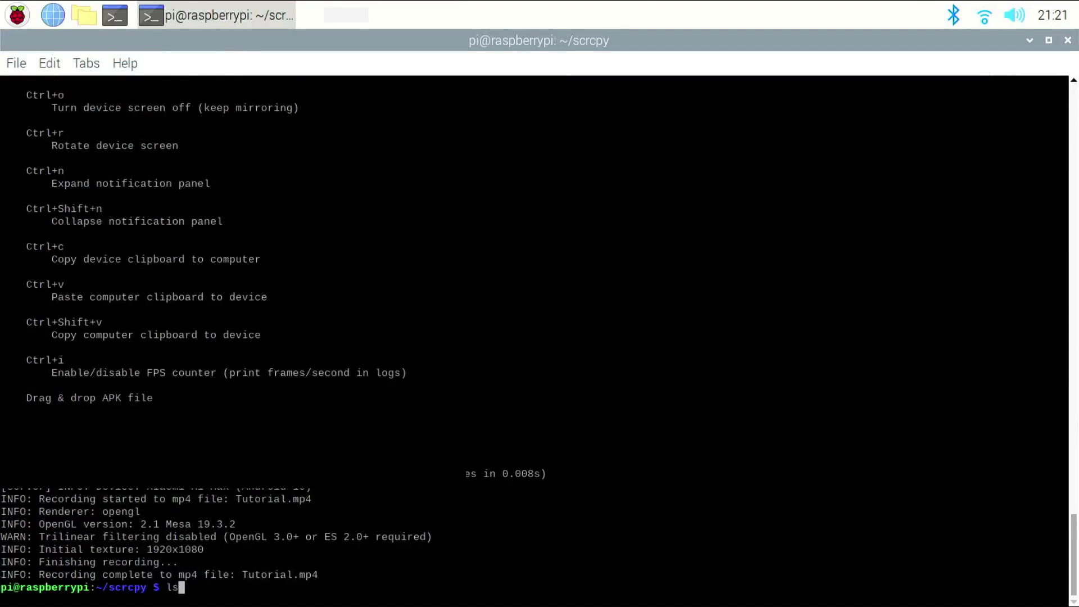
{"action": "key", "text": "Return"}
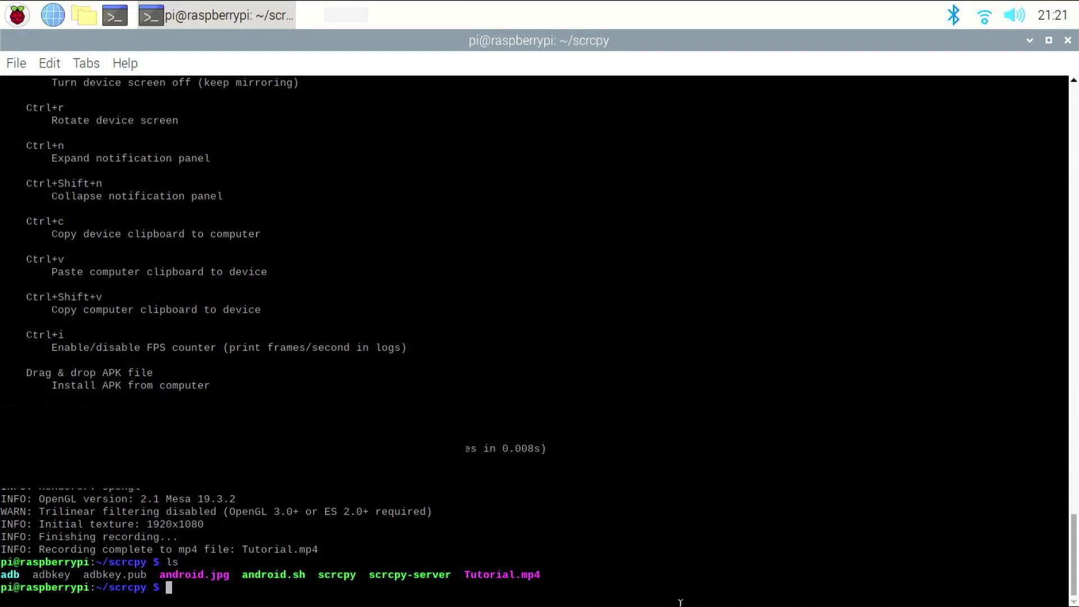
{"action": "type", "text": "vlc T"}
{"action": "key", "text": "Tab"}
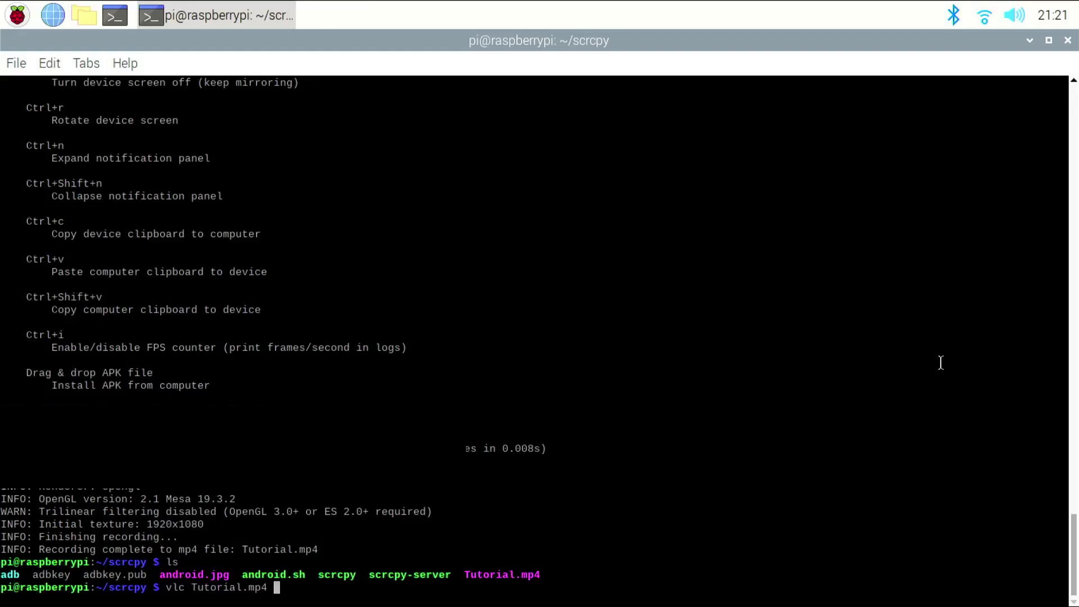
{"action": "key", "text": "Return"}
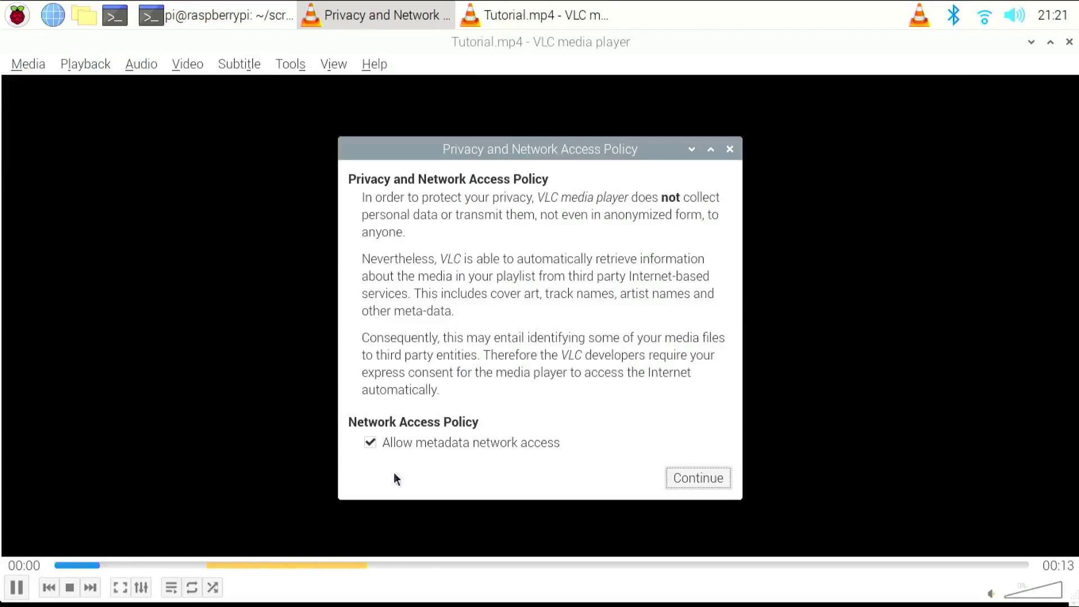
- Decline metadata network access in VLC's privacy notice and continue to play Tutorial.mp4
{"action": "left_click", "coordinate": [372, 443]}
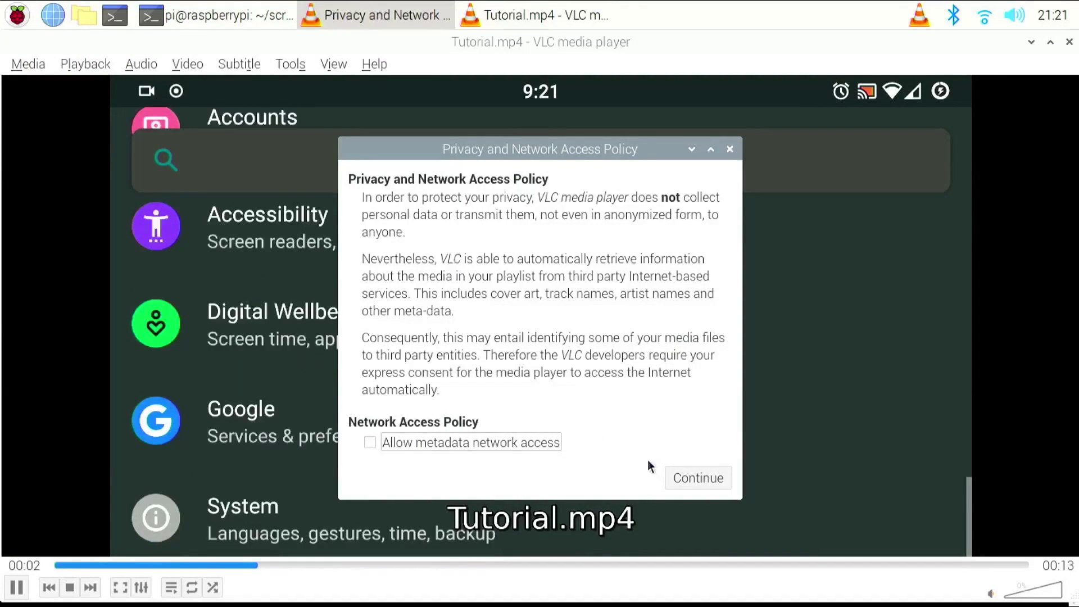
{"action": "left_click", "coordinate": [672, 470]}
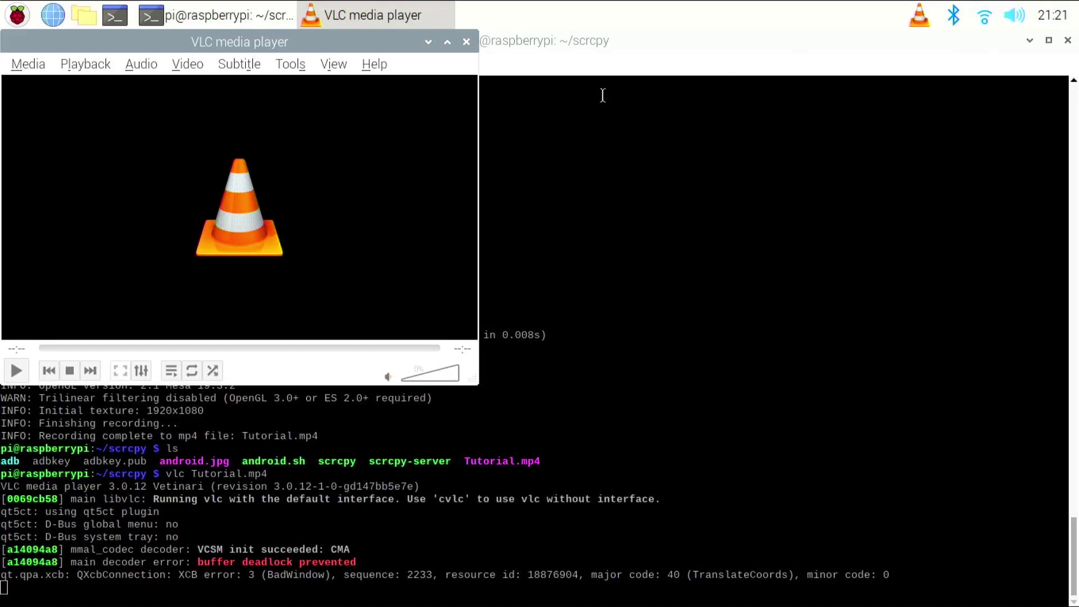
{"action": "left_click", "coordinate": [465, 42]}
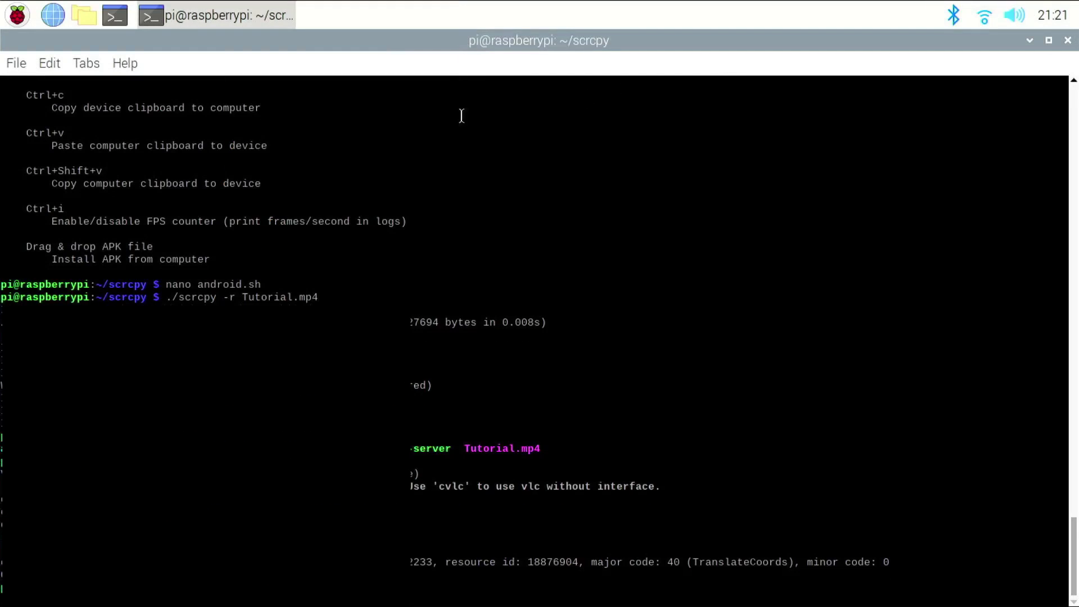
{"action": "scroll", "coordinate": [419, 384], "scroll_direction": "up", "scroll_amount": 15}
{"action": "scroll", "coordinate": [419, 384], "scroll_direction": "up", "scroll_amount": 12}
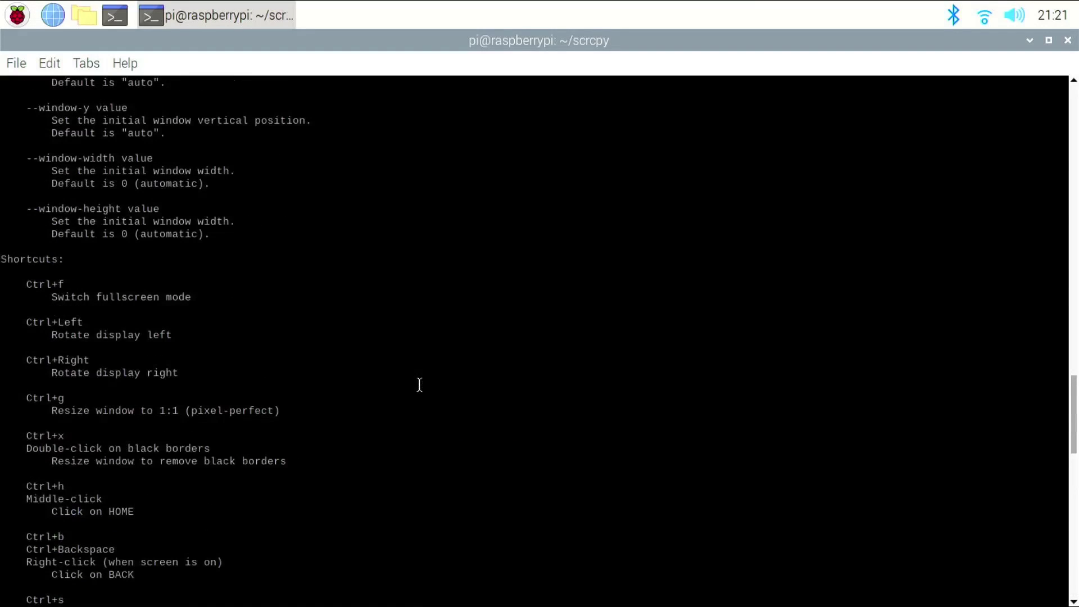
{"action": "scroll", "coordinate": [419, 384], "scroll_direction": "up", "scroll_amount": 3}
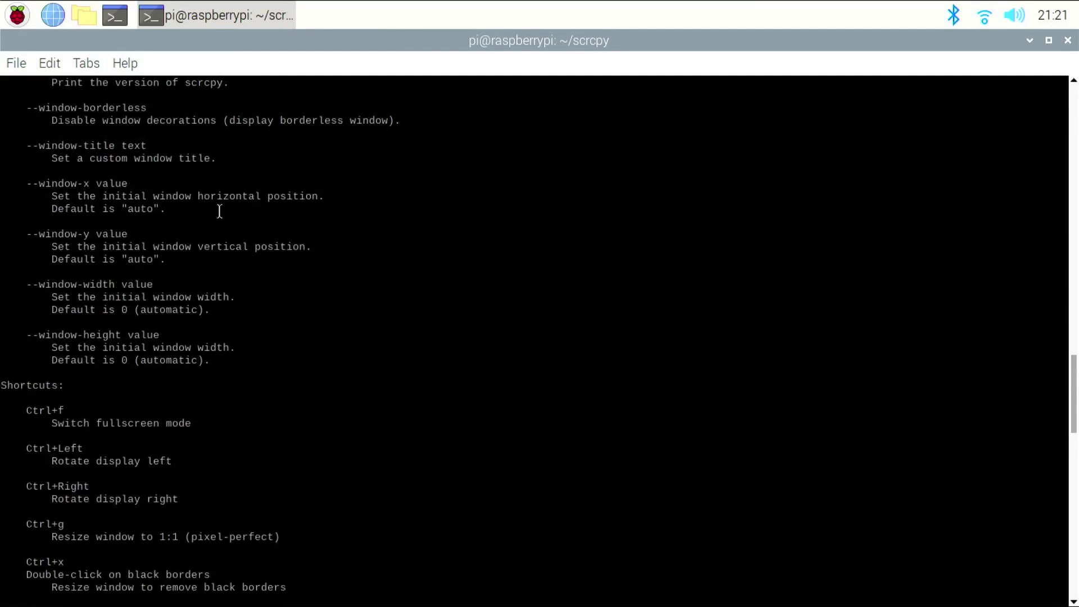
{"action": "scroll", "coordinate": [219, 210], "scroll_direction": "up", "scroll_amount": 8}
{"action": "scroll", "coordinate": [241, 286], "scroll_direction": "down", "scroll_amount": 5}
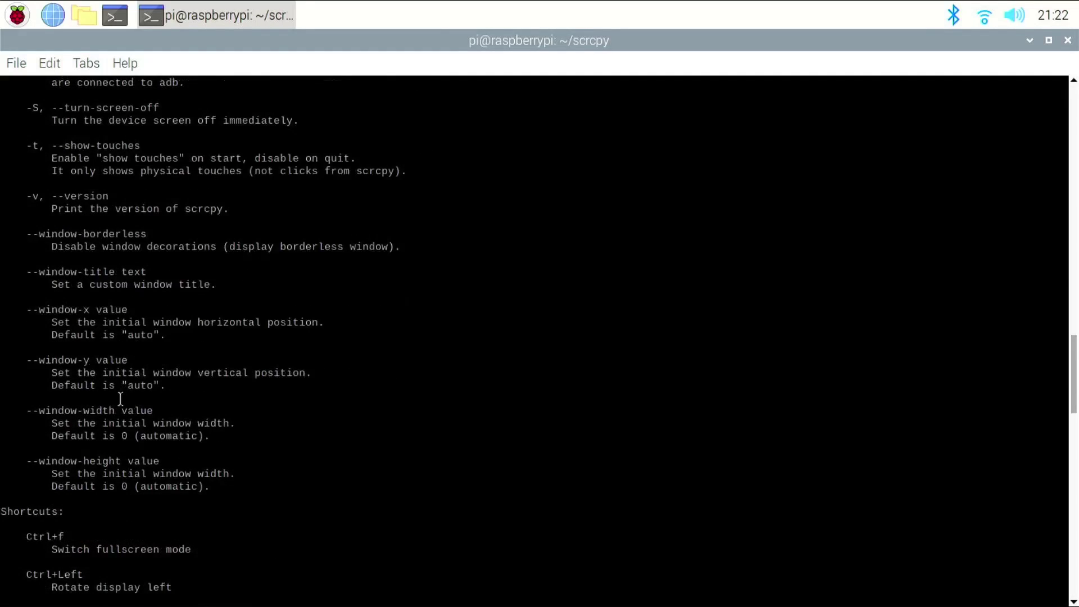
{"action": "scroll", "coordinate": [120, 399], "scroll_direction": "up", "scroll_amount": 7}
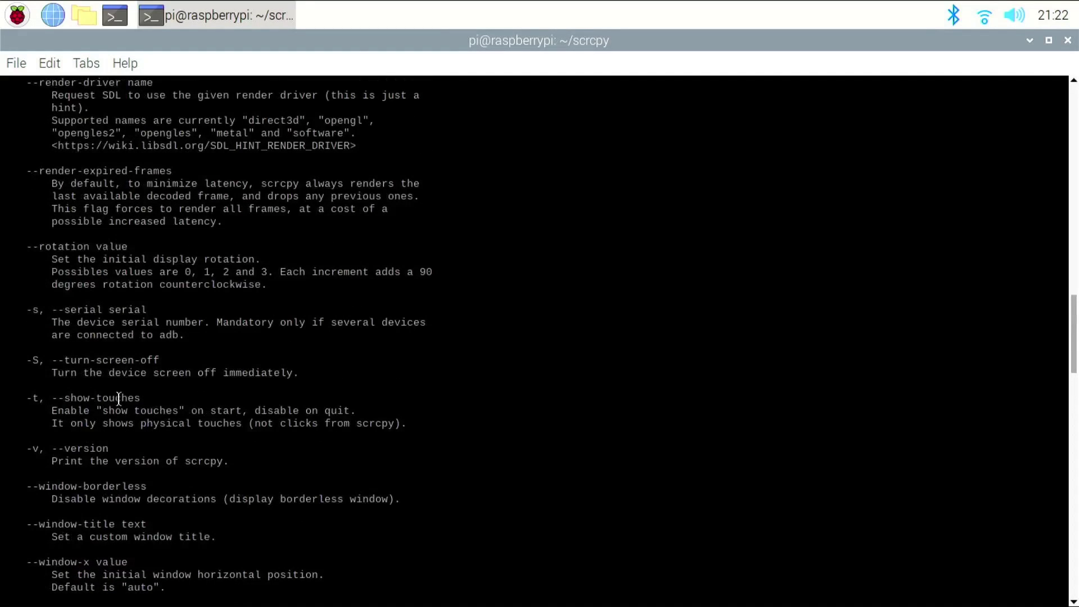
{"action": "scroll", "coordinate": [119, 399], "scroll_direction": "up", "scroll_amount": 3}
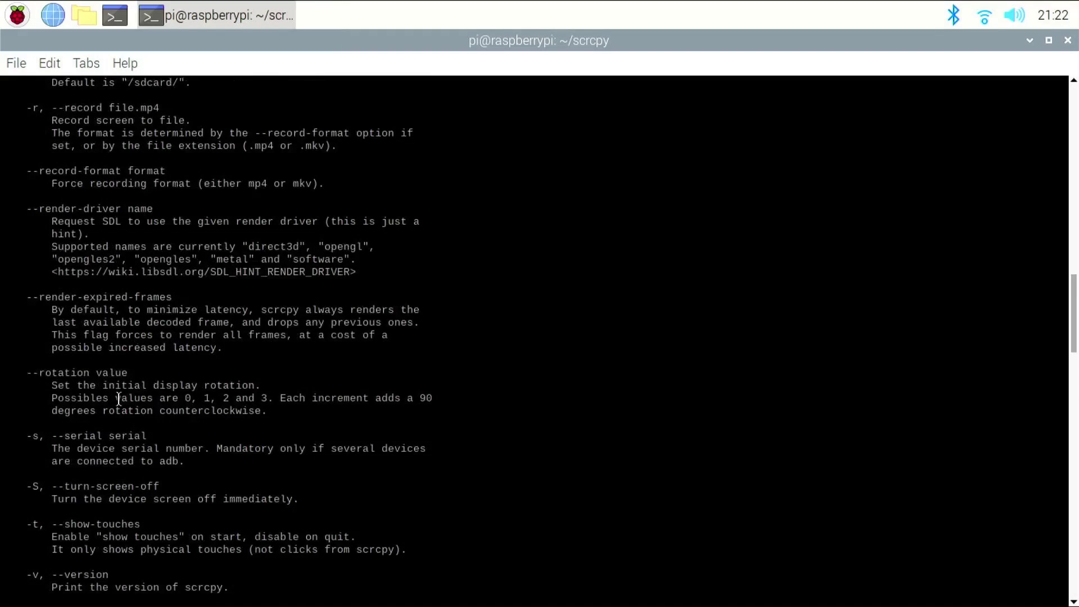
{"action": "scroll", "coordinate": [121, 396], "scroll_direction": "up", "scroll_amount": 3}
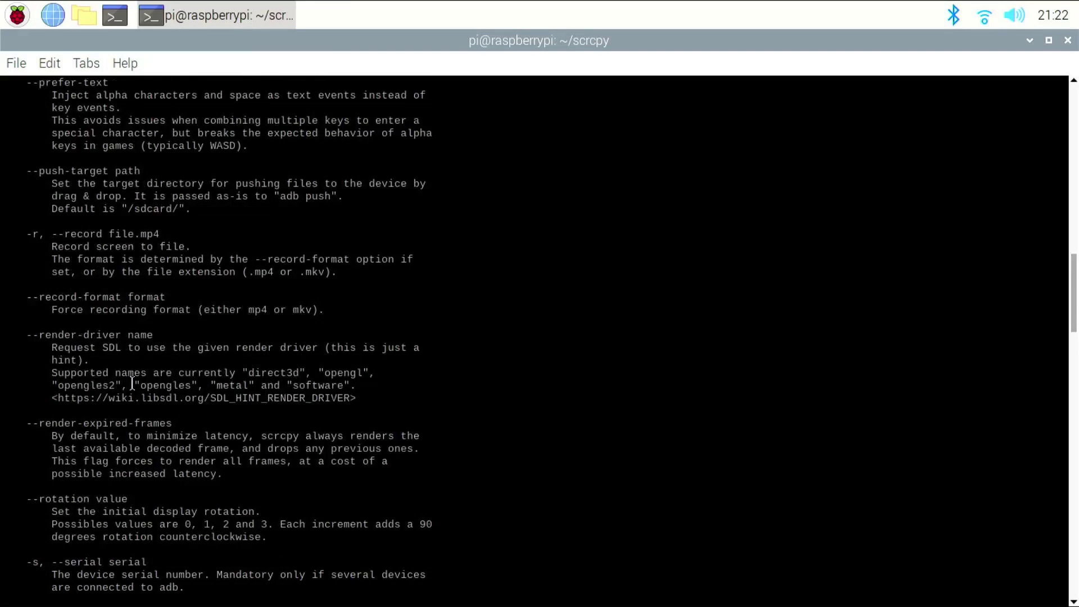
{"action": "scroll", "coordinate": [153, 371], "scroll_direction": "up", "scroll_amount": 3}
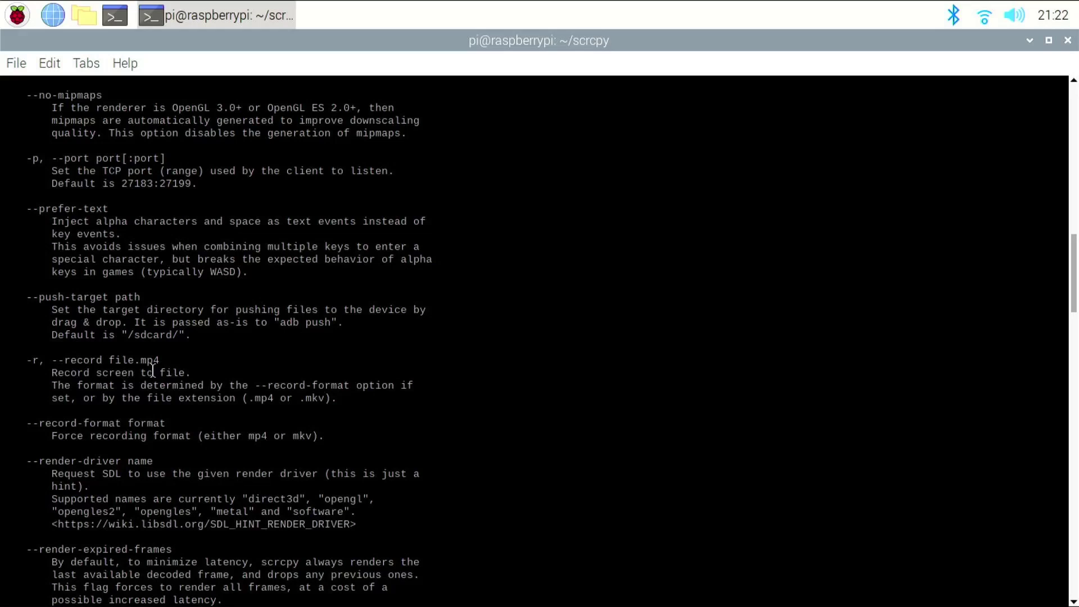
{"action": "scroll", "coordinate": [271, 443], "scroll_direction": "down", "scroll_amount": 15}
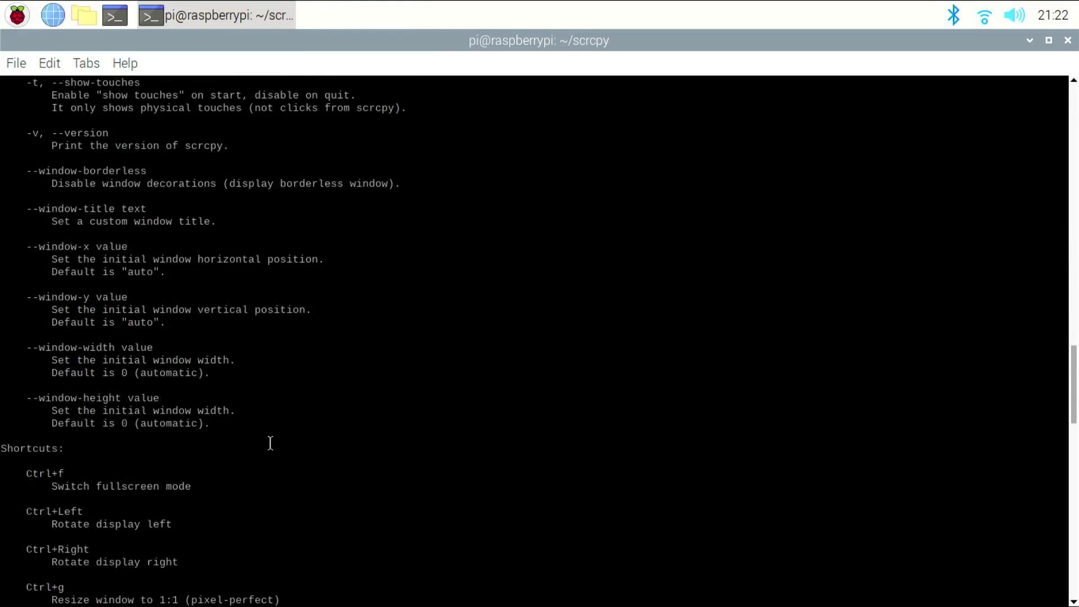
{"action": "scroll", "coordinate": [270, 444], "scroll_direction": "down", "scroll_amount": 8}
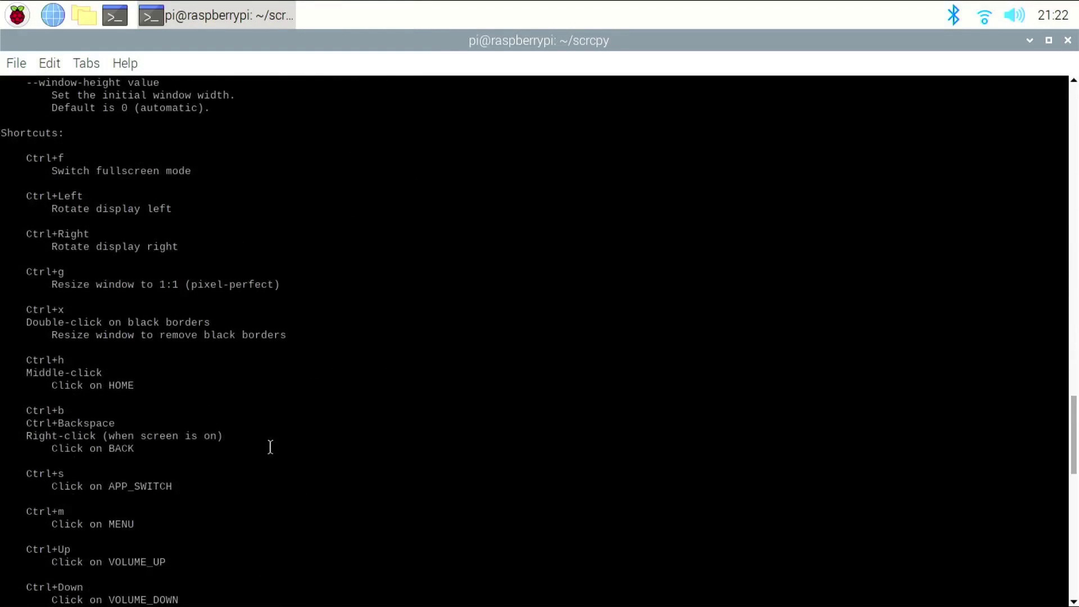